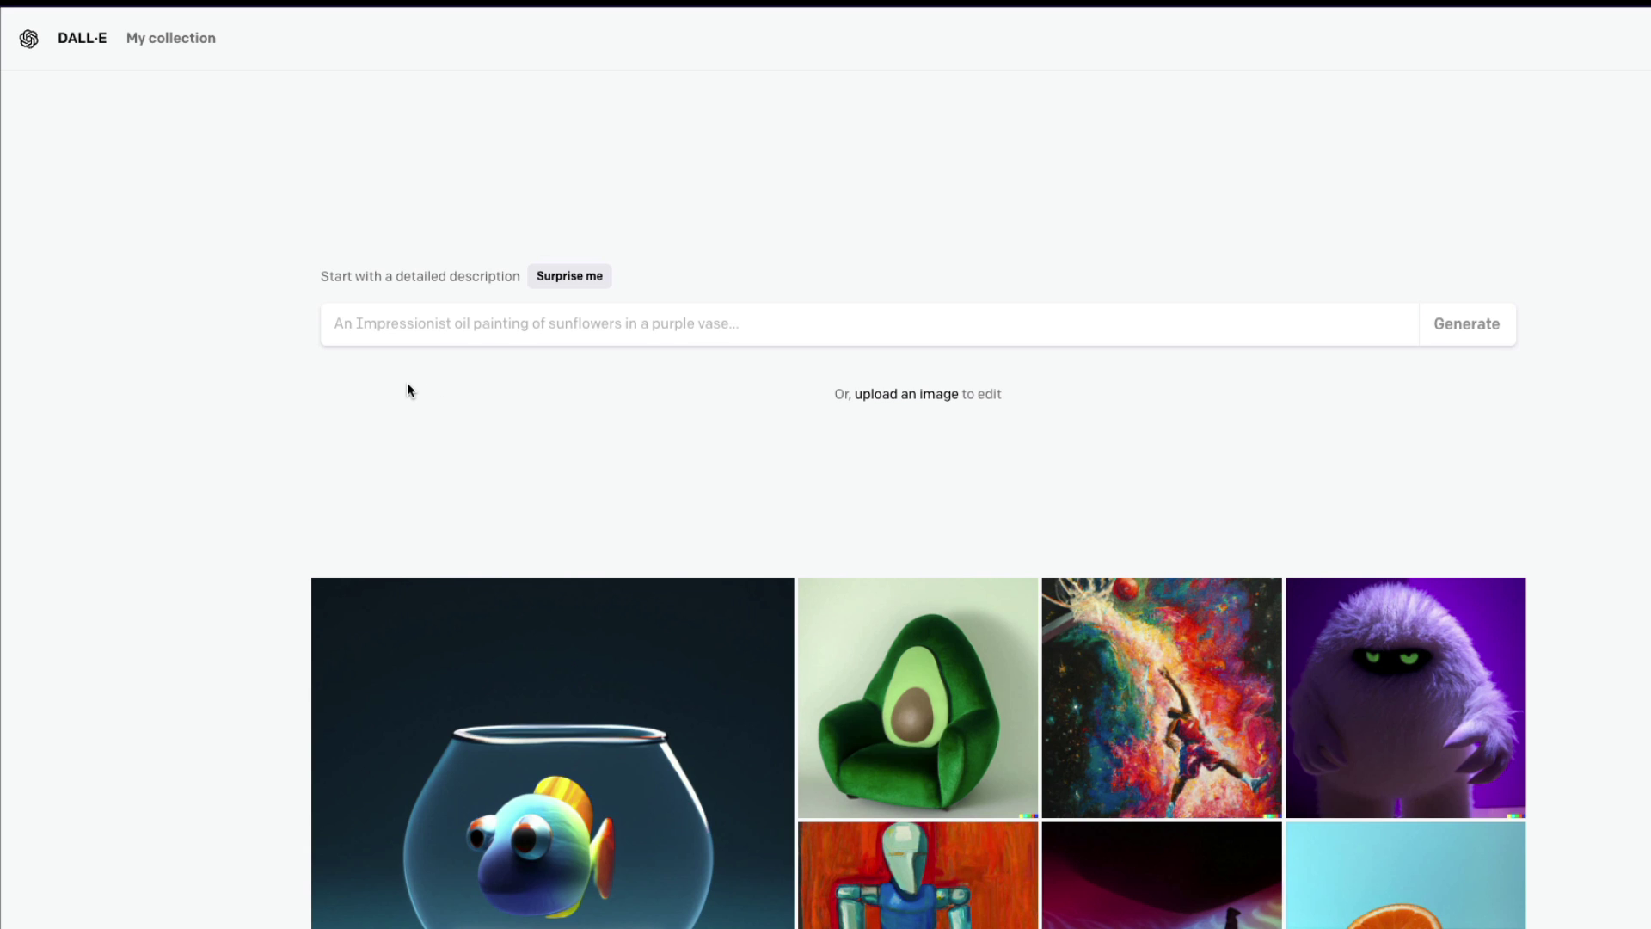
Generate images from the prompt "a birdie, digital art, cartoon, logo in dark background".
left_click(418, 325)
type("a birdie")
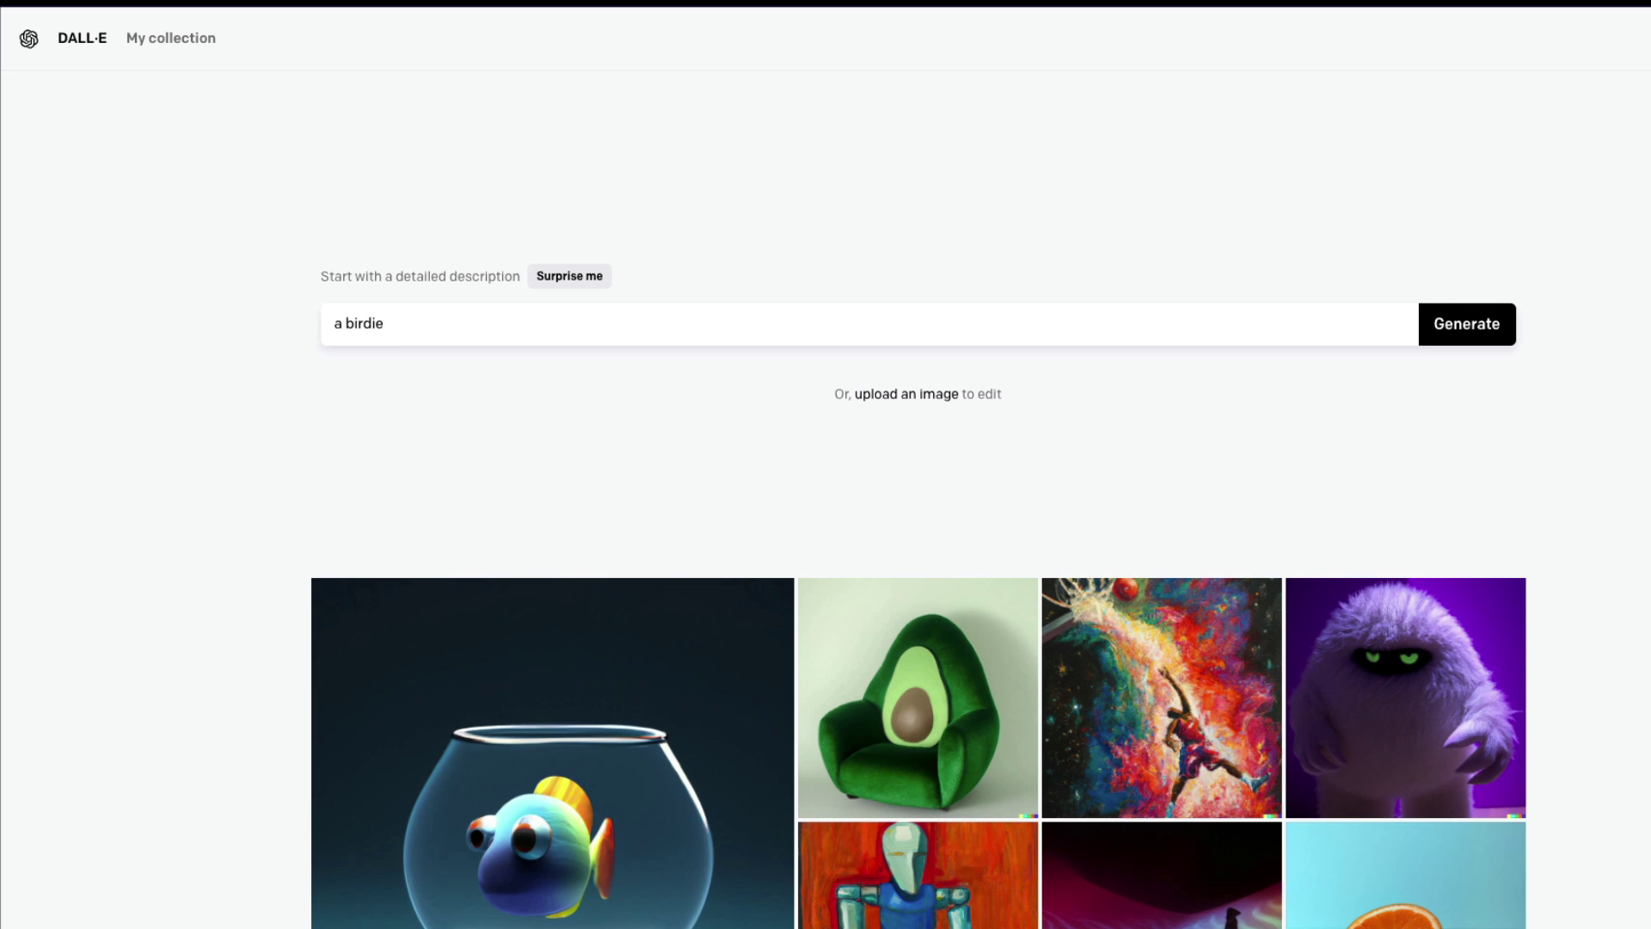
type(", gir")
key("BackSpace")
key("BackSpace")
key("BackSpace")
type("digital art, cartoon, logo in ")
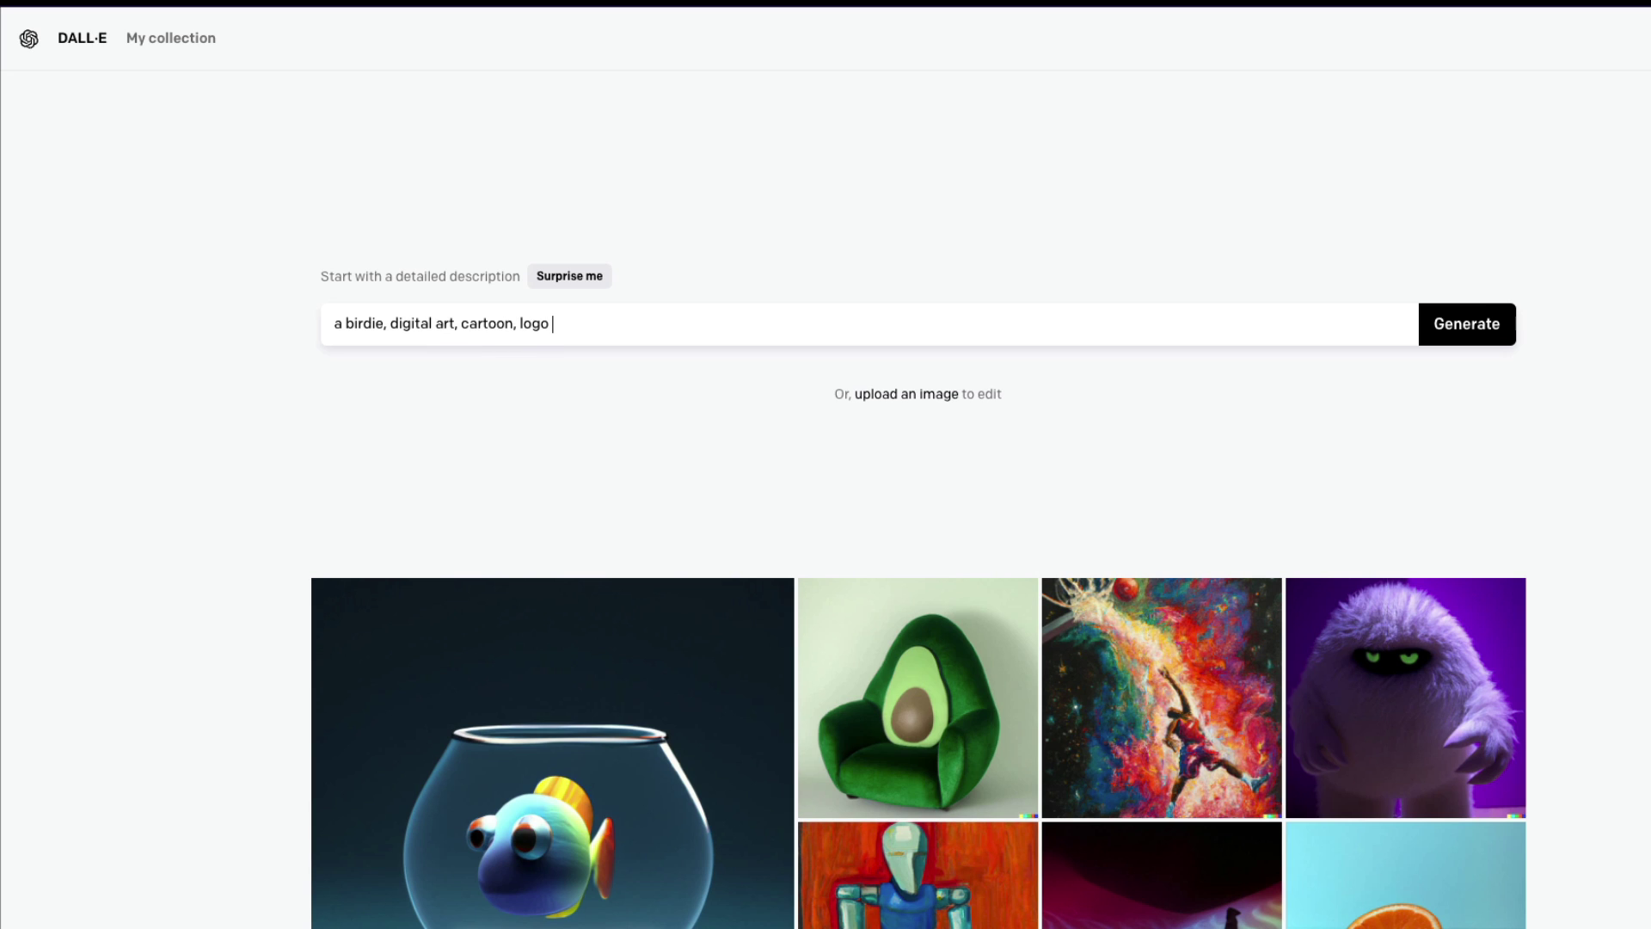
type("dark background")
left_click(1472, 327)
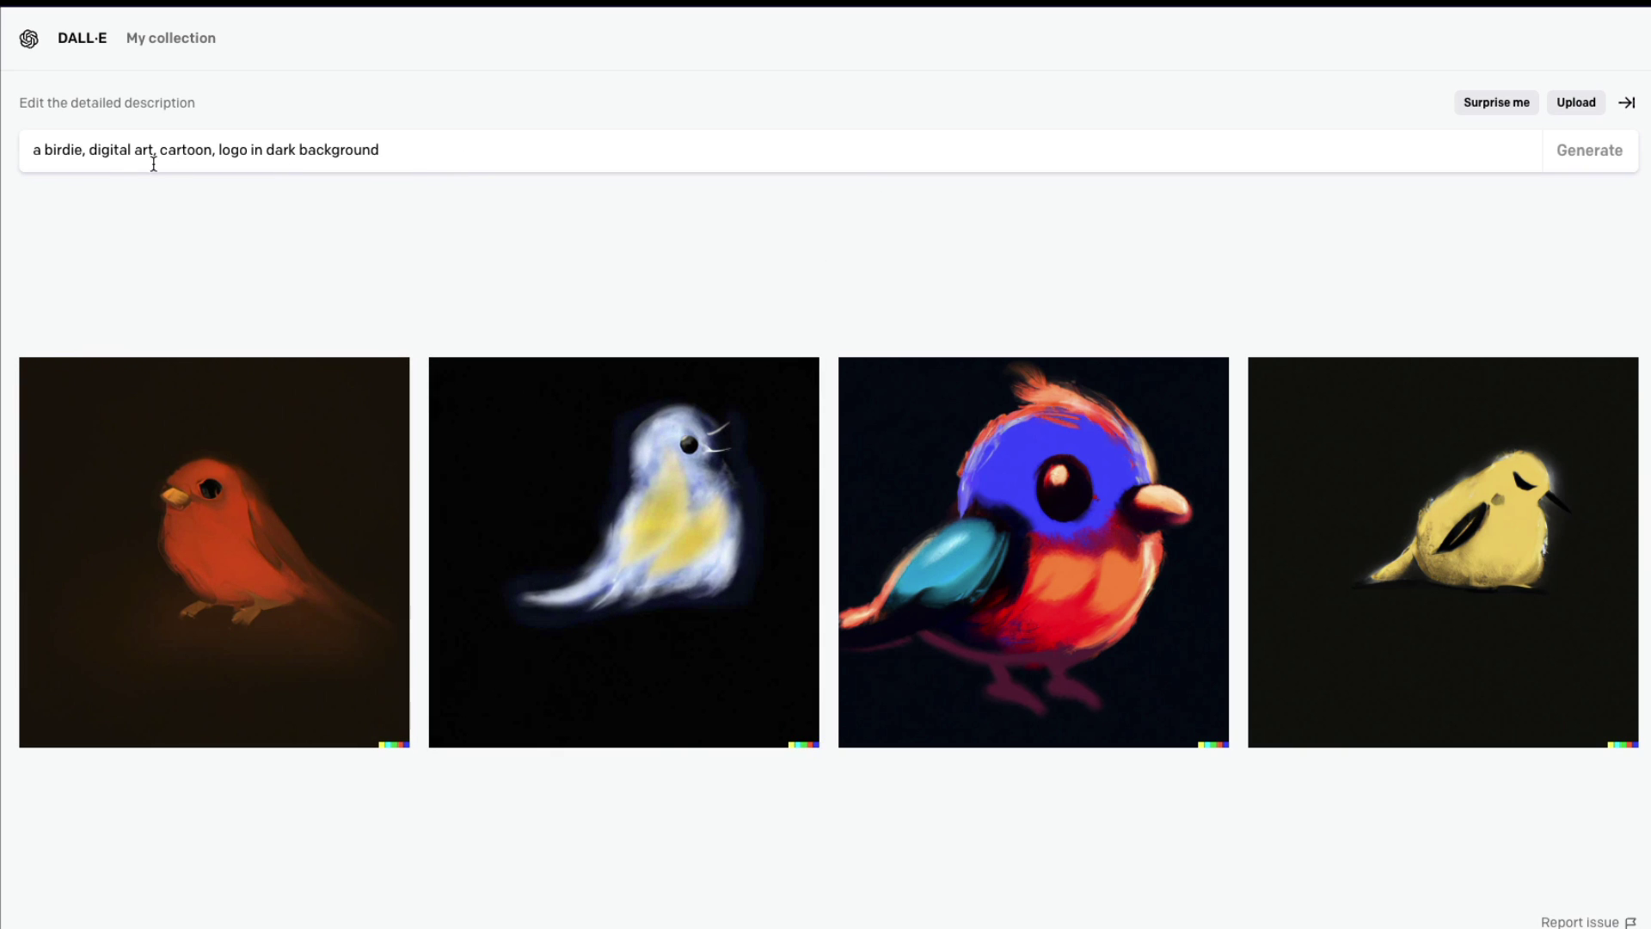
Remove the digital art and cartoon terms so the prompt reads "a birdie logo in dark background".
left_click_drag(88, 153, 221, 152)
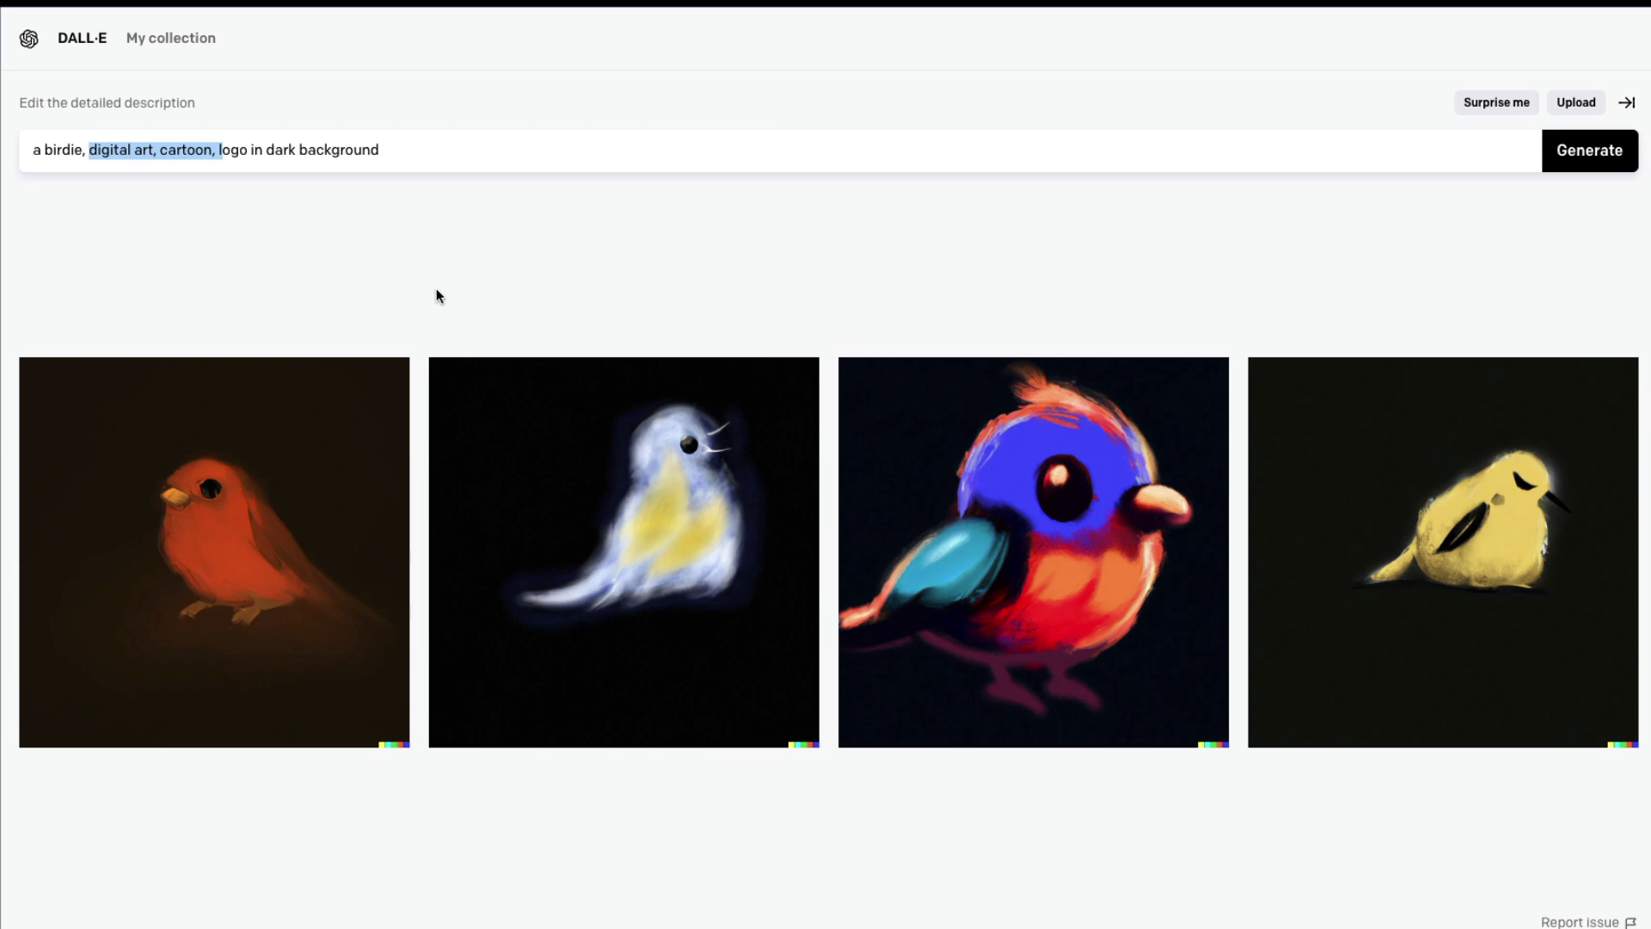
key("BackSpace")
key("BackSpace")
key("BackSpace")
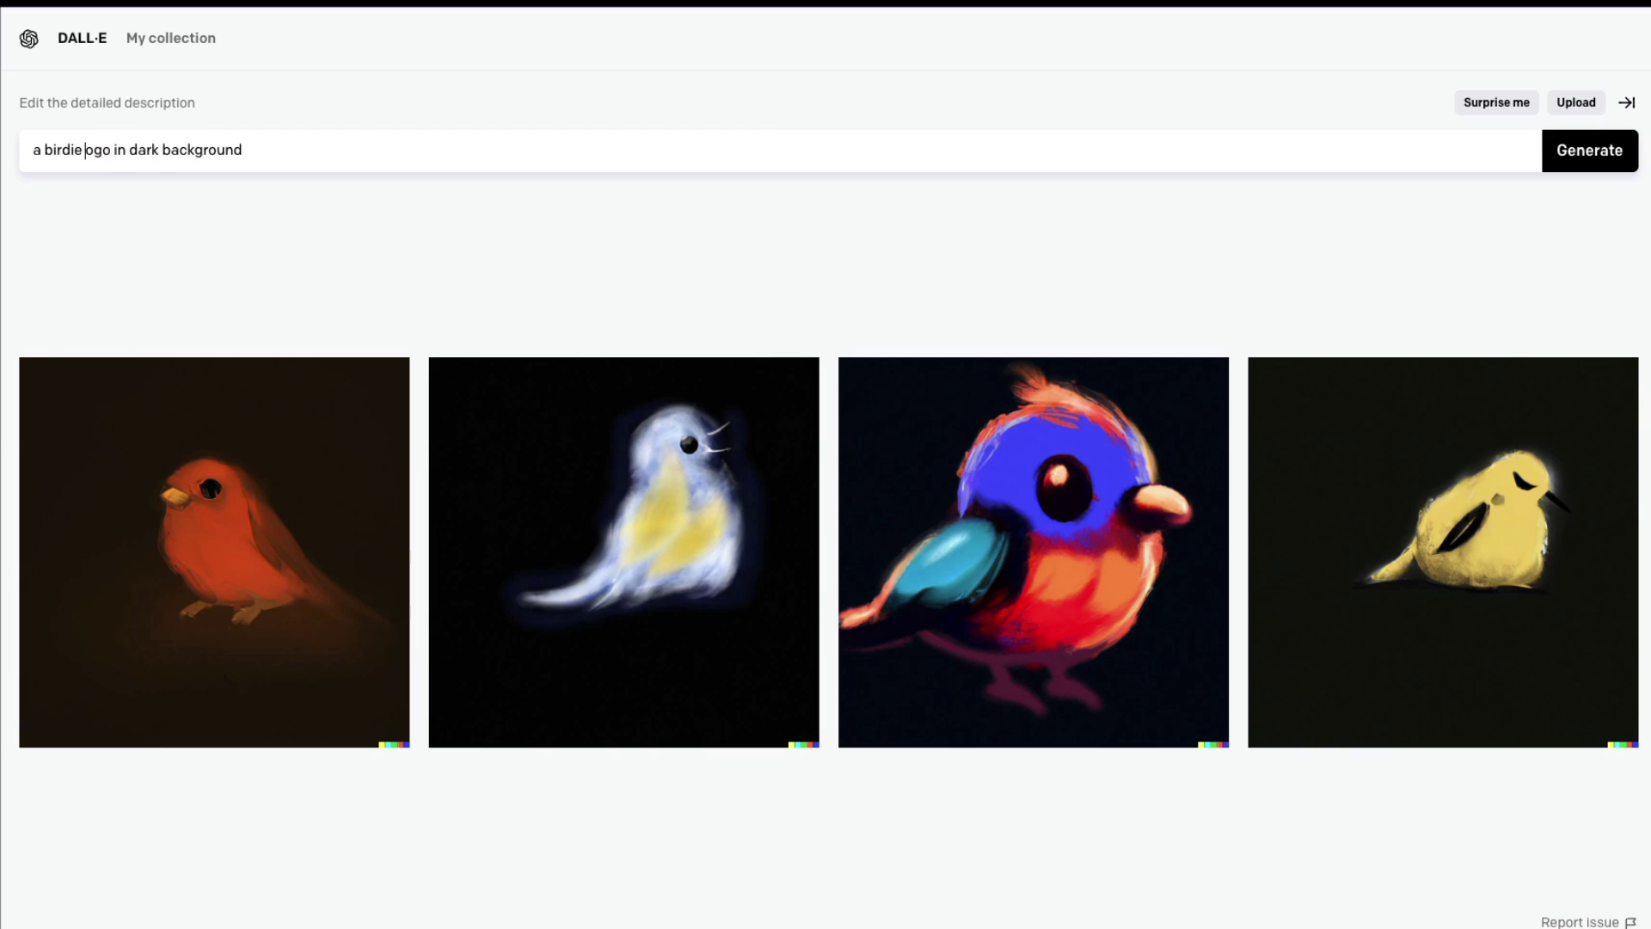
type("l")
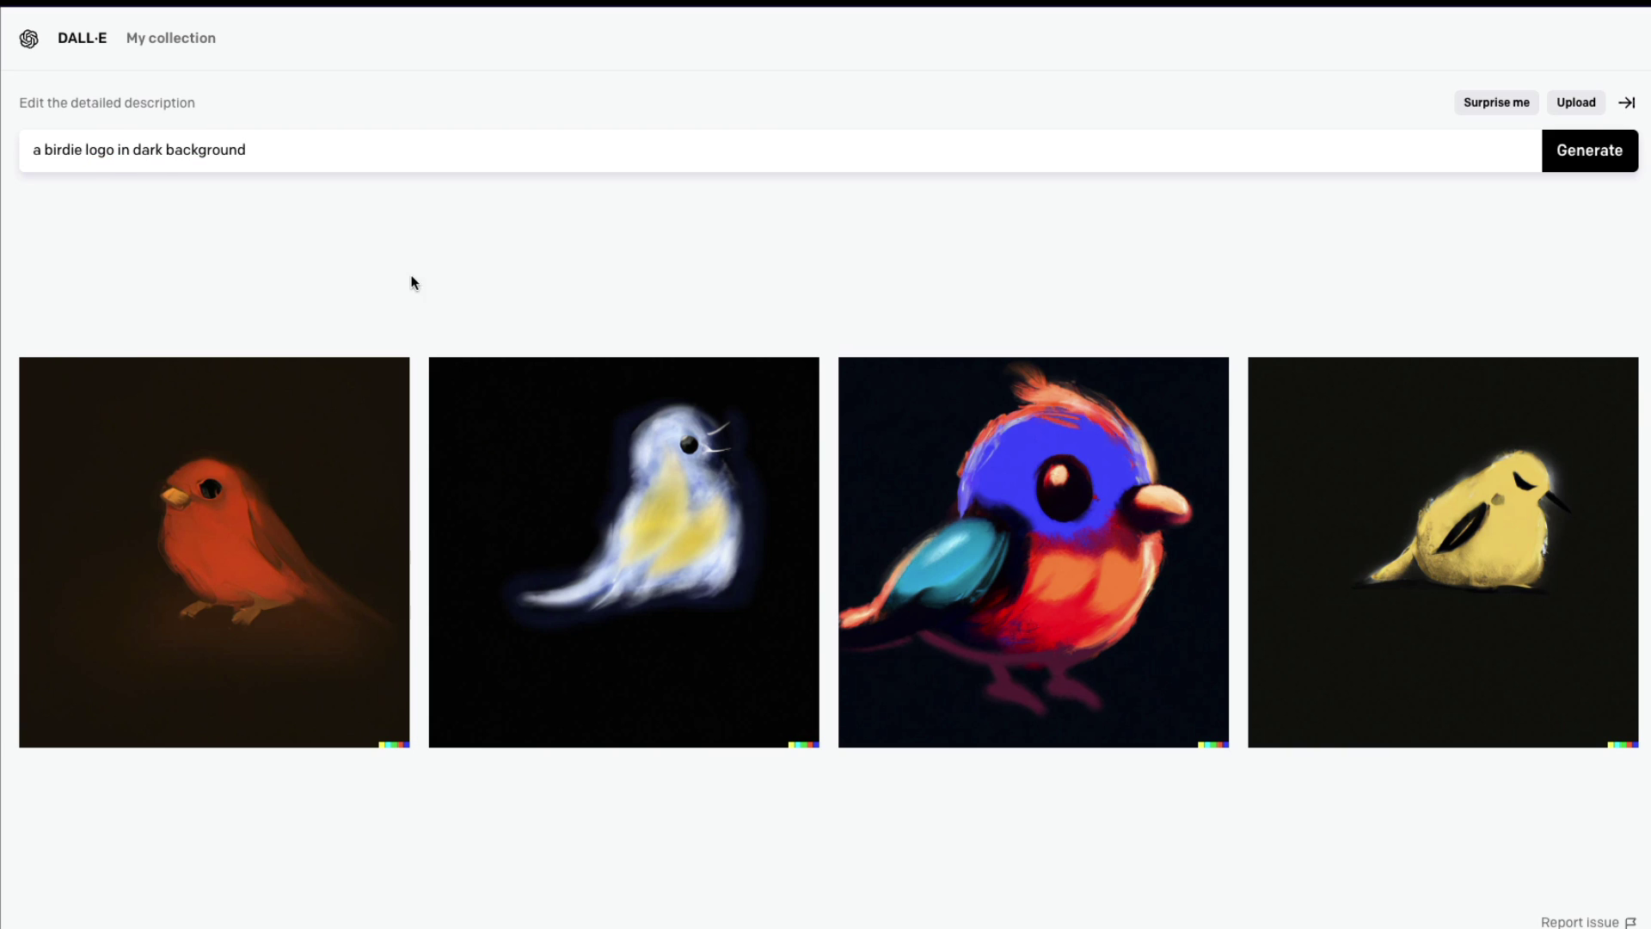
Replace the background wording, add the mail detail, and generate images for "a birdie with mail logo digital drawing".
left_click_drag(115, 152, 343, 151)
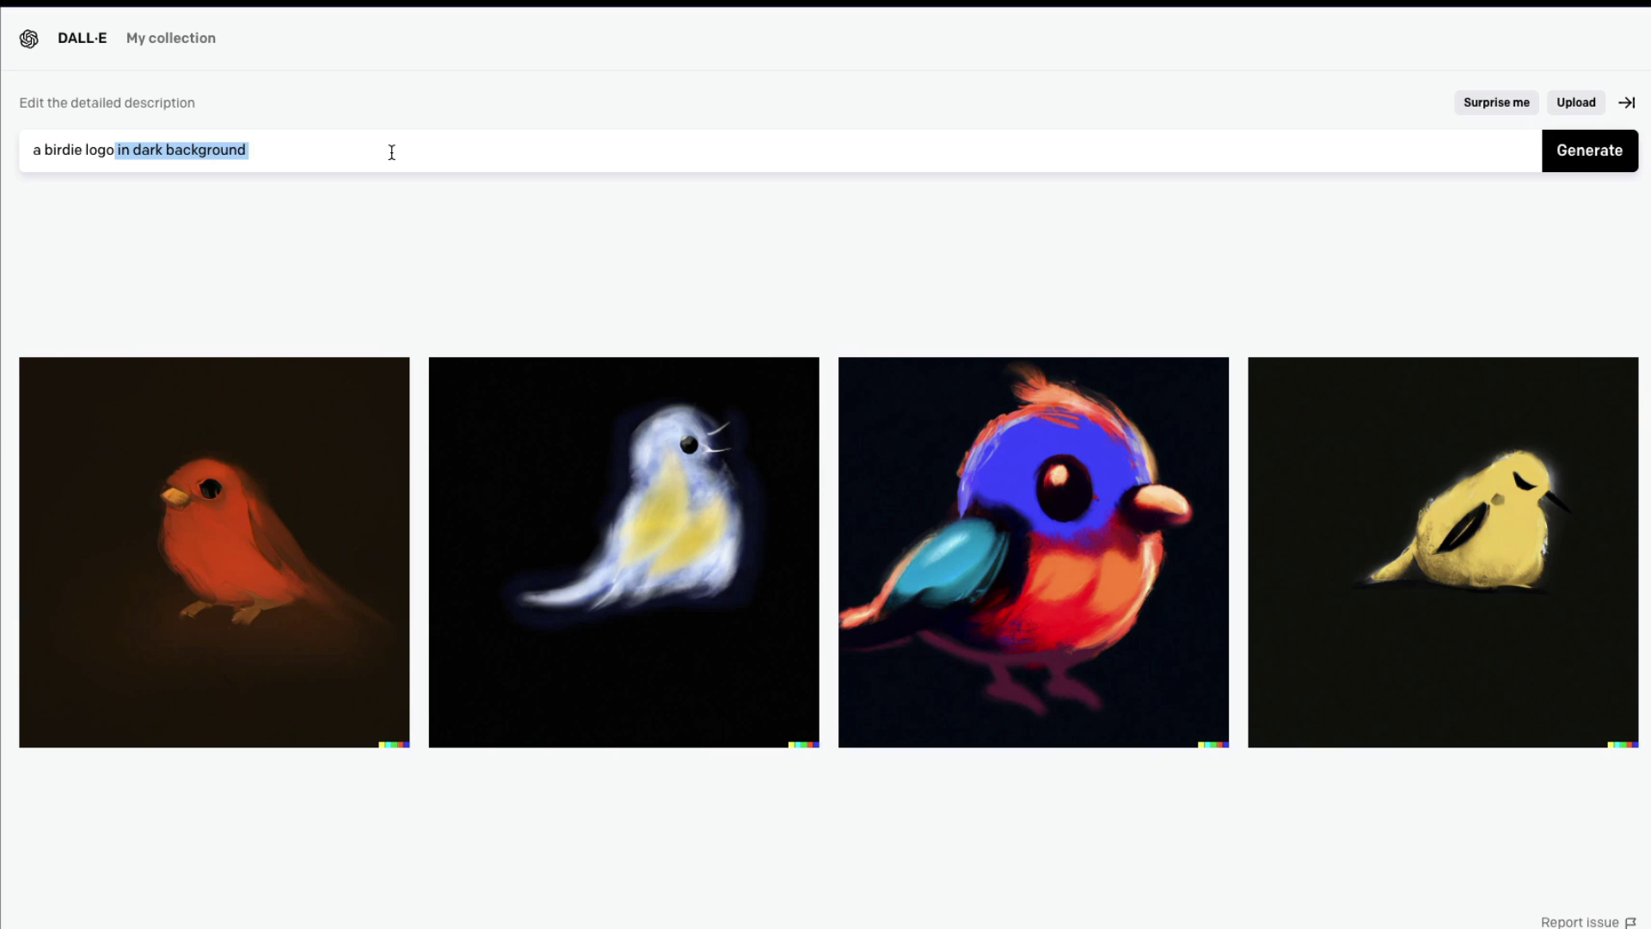
key("BackSpace")
type("digital ")
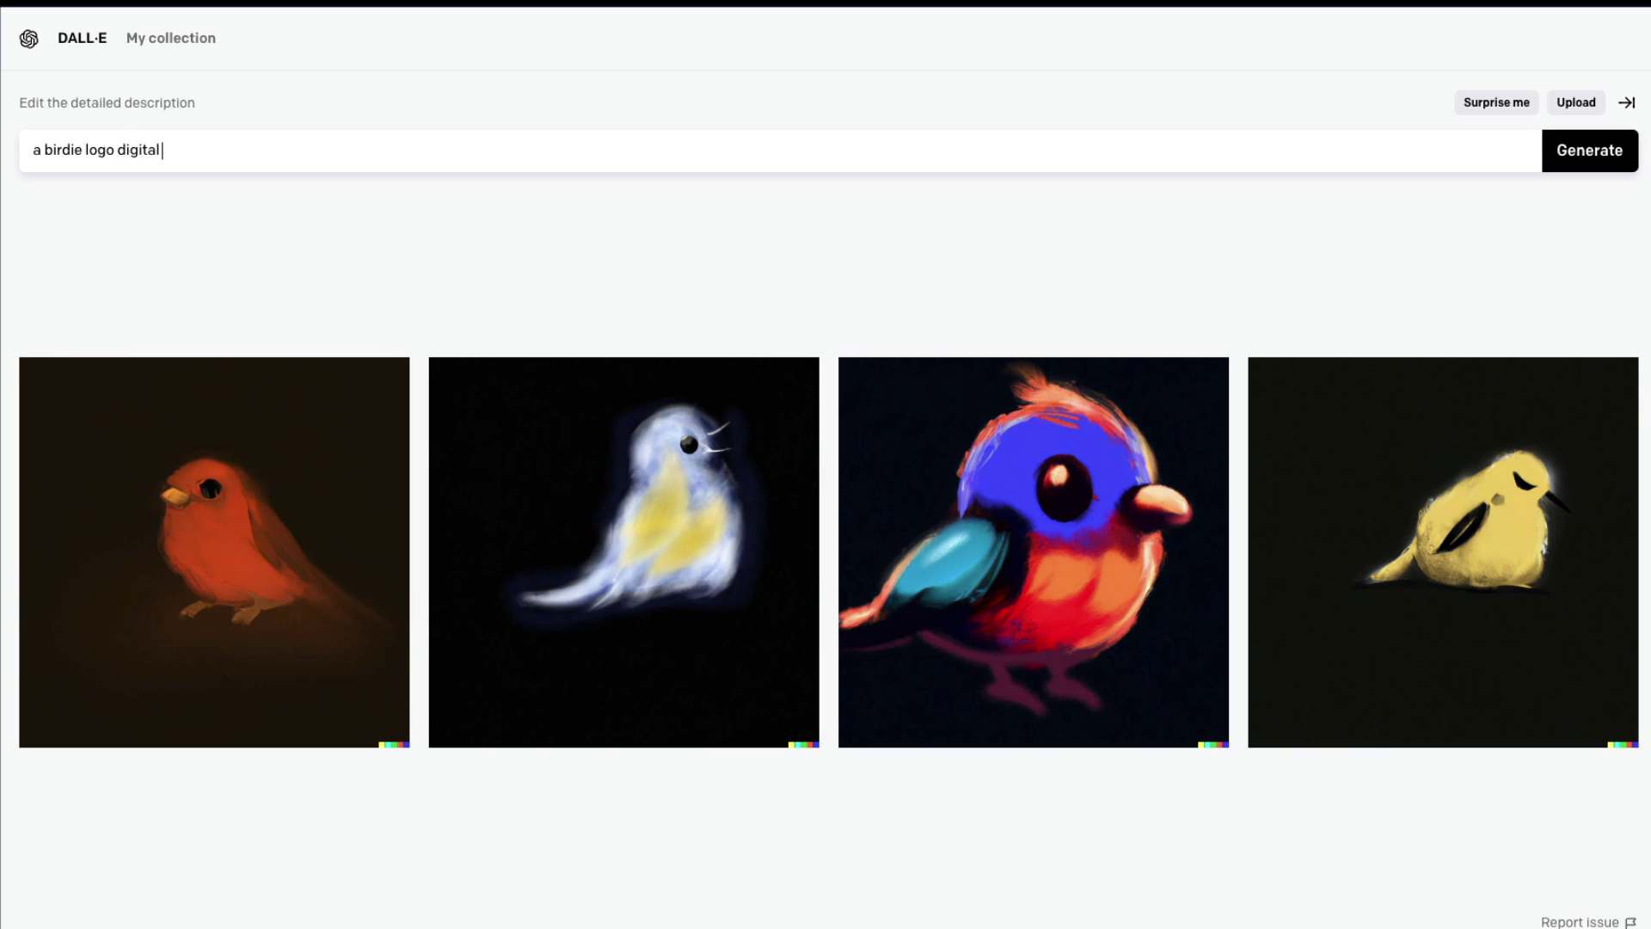
type("drawing")
left_click(86, 153)
type("with mail")
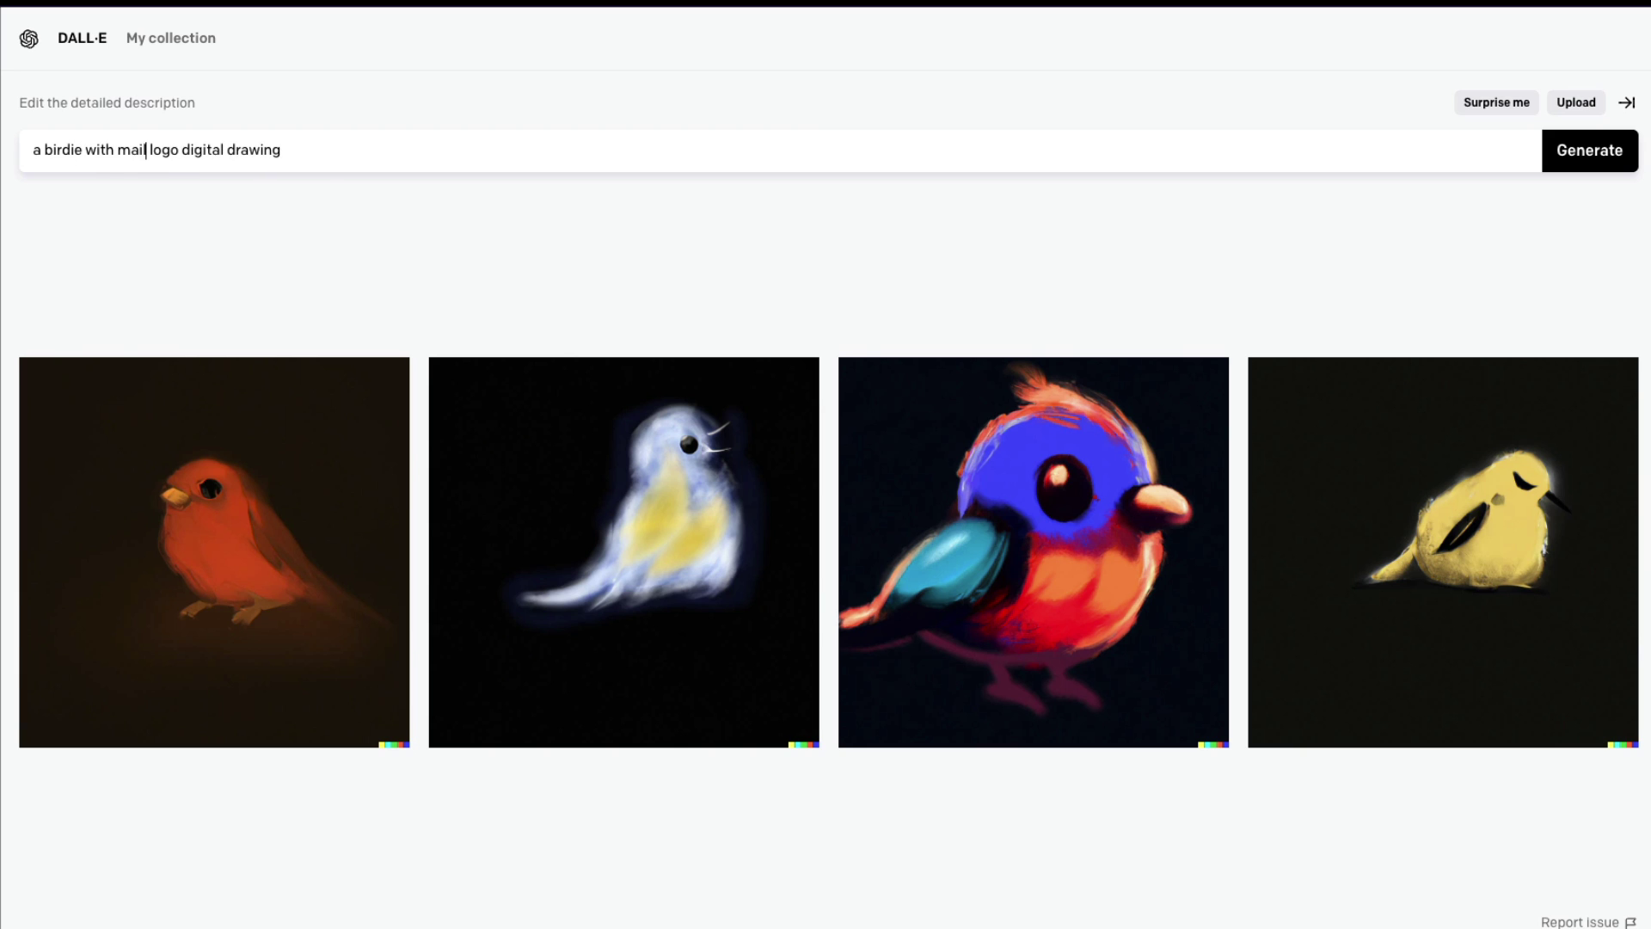
left_click(1591, 154)
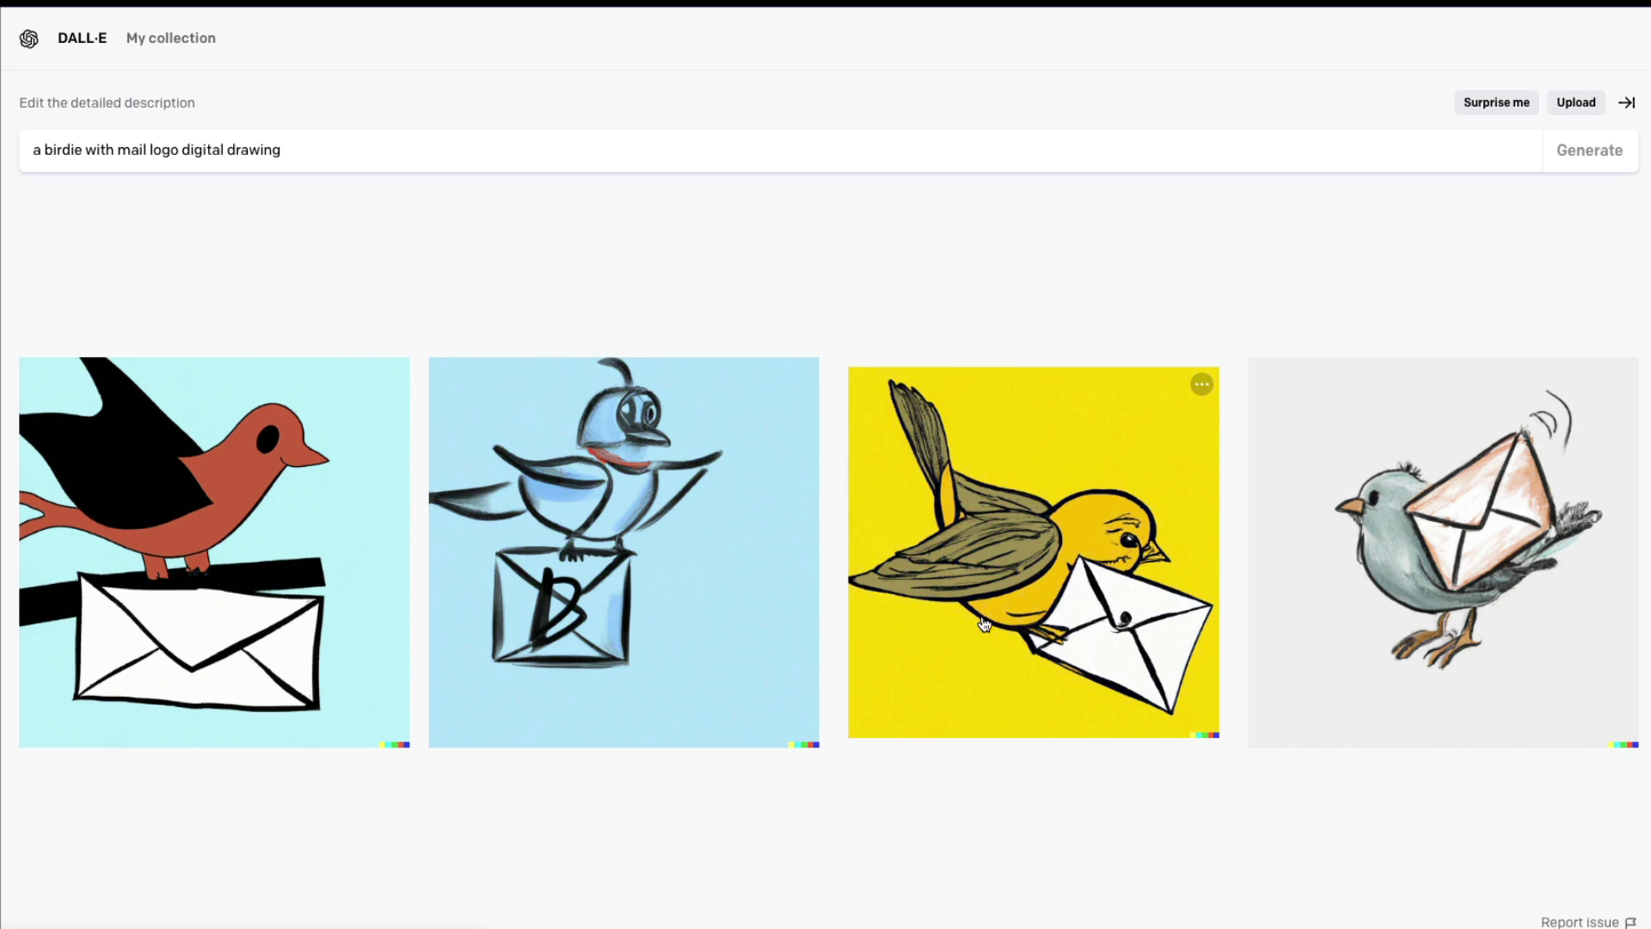
Revise the prompt to "a blue birdie with mail, logo in a dark circle as the background" and generate new images.
left_click(146, 150)
type(",")
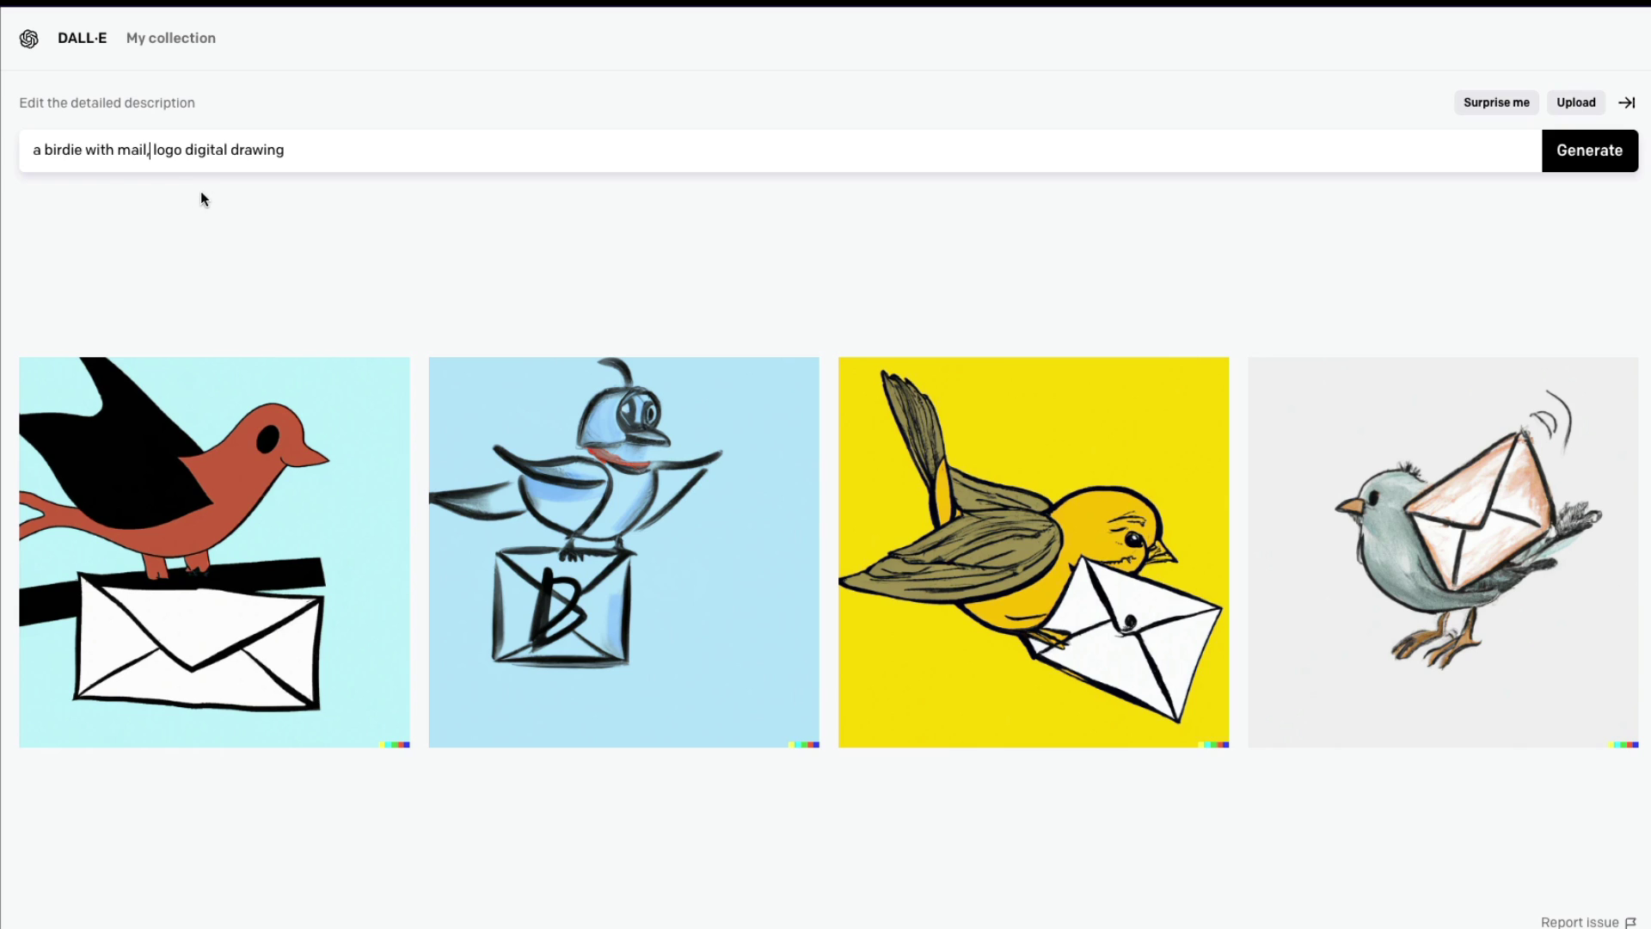
left_click_drag(184, 153, 428, 161)
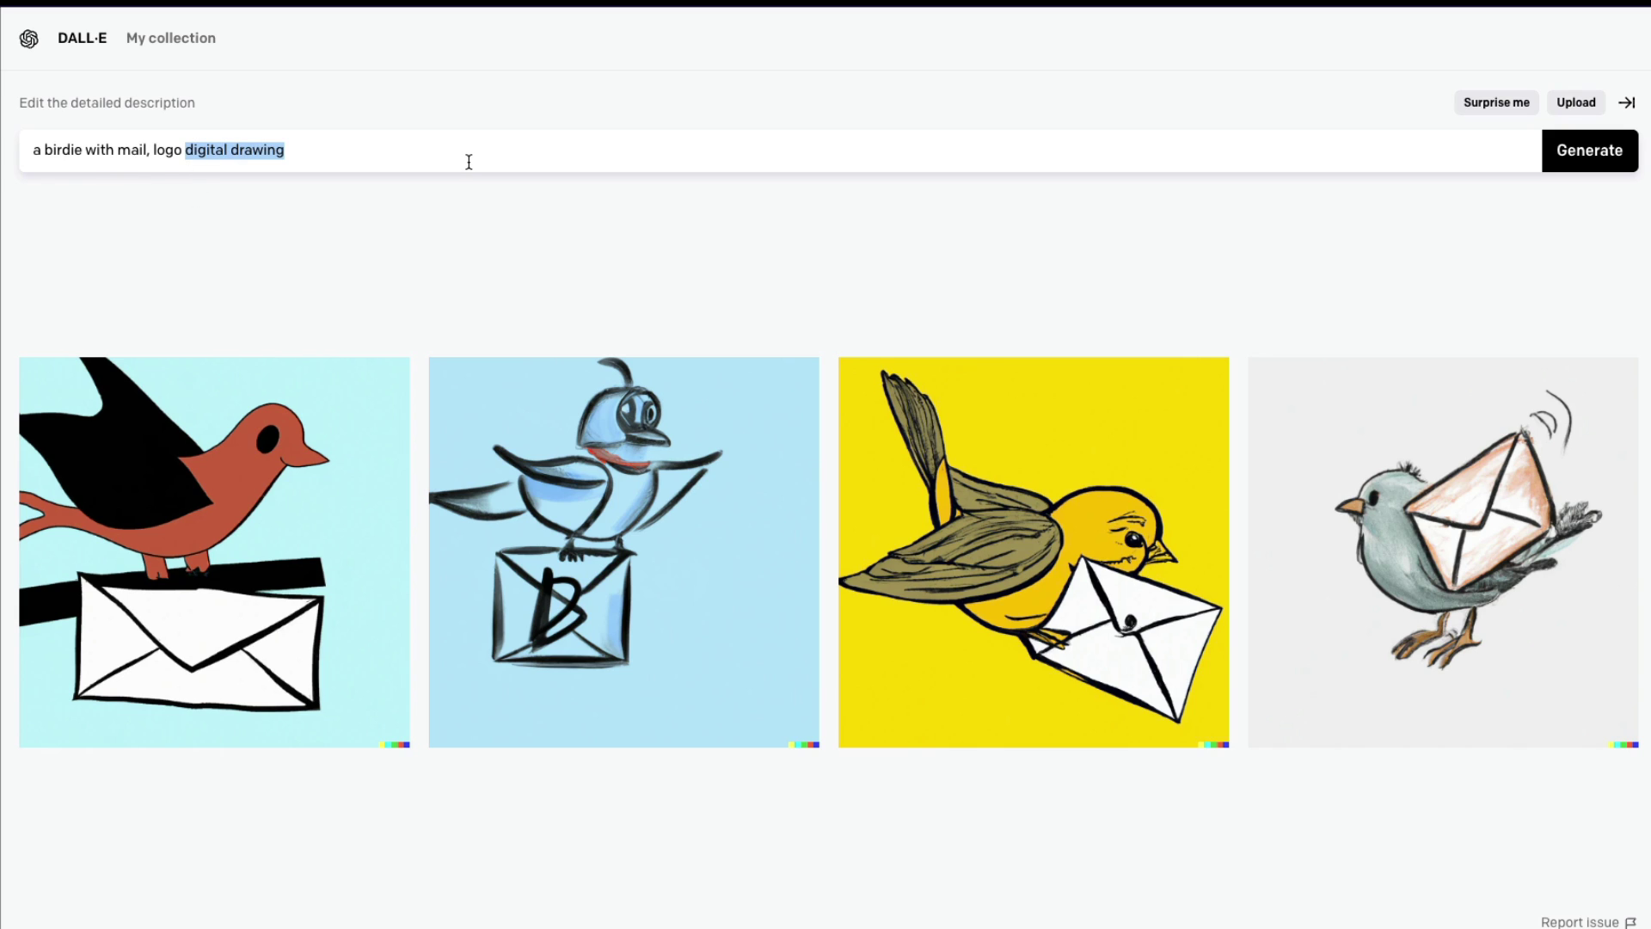
type("in a dar")
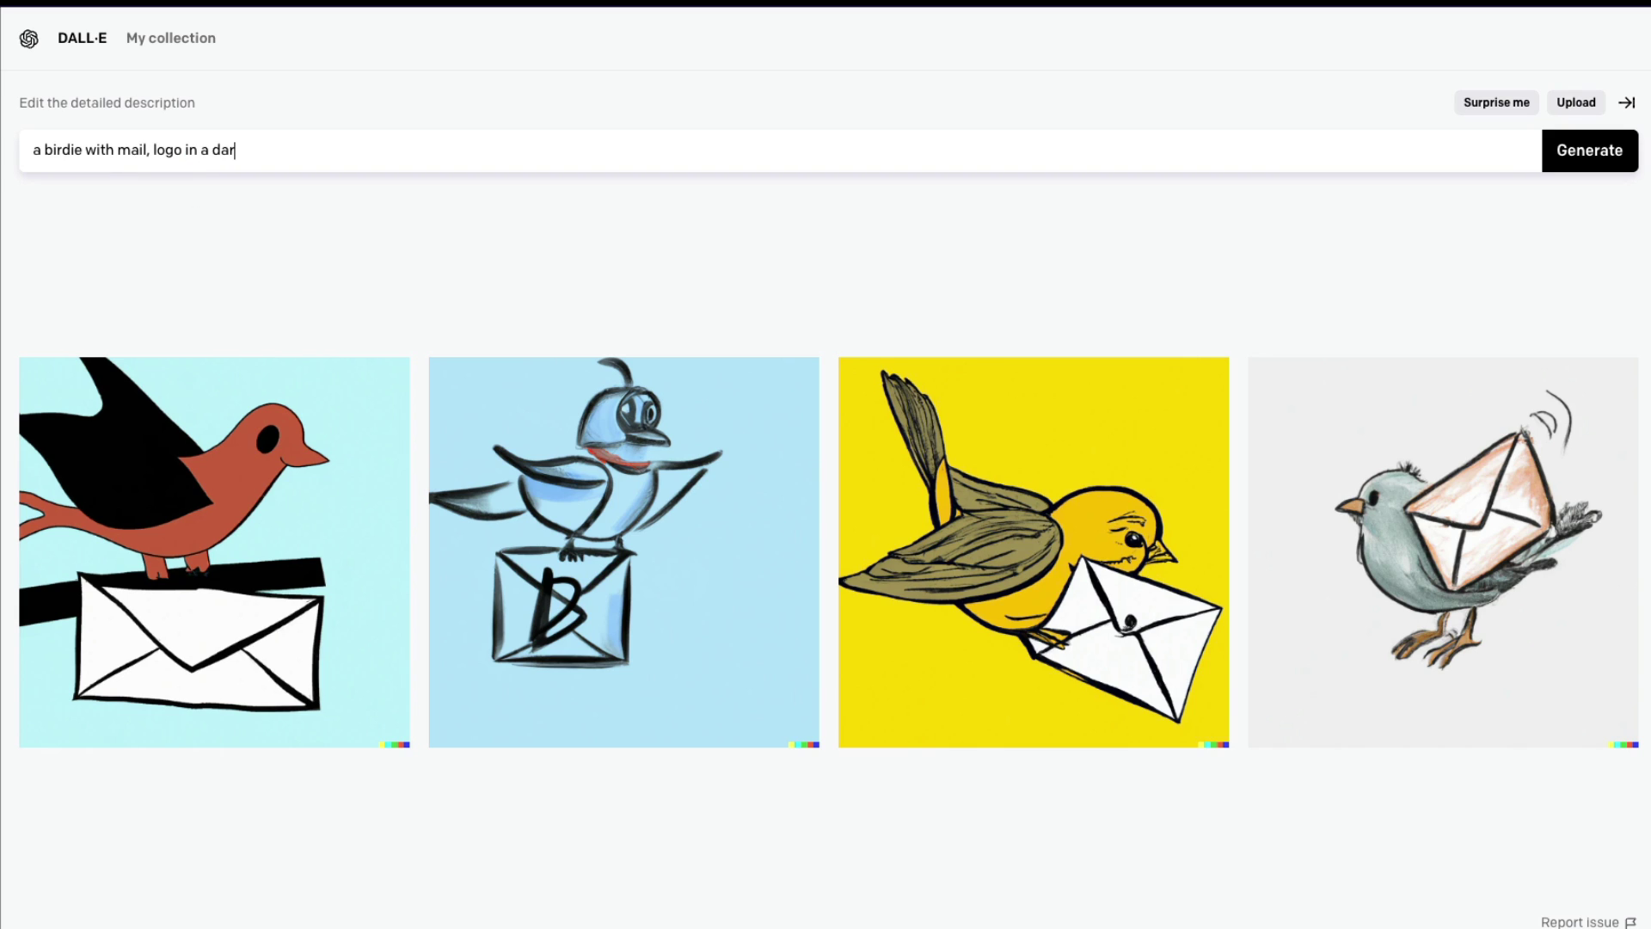
type("k circle as the background")
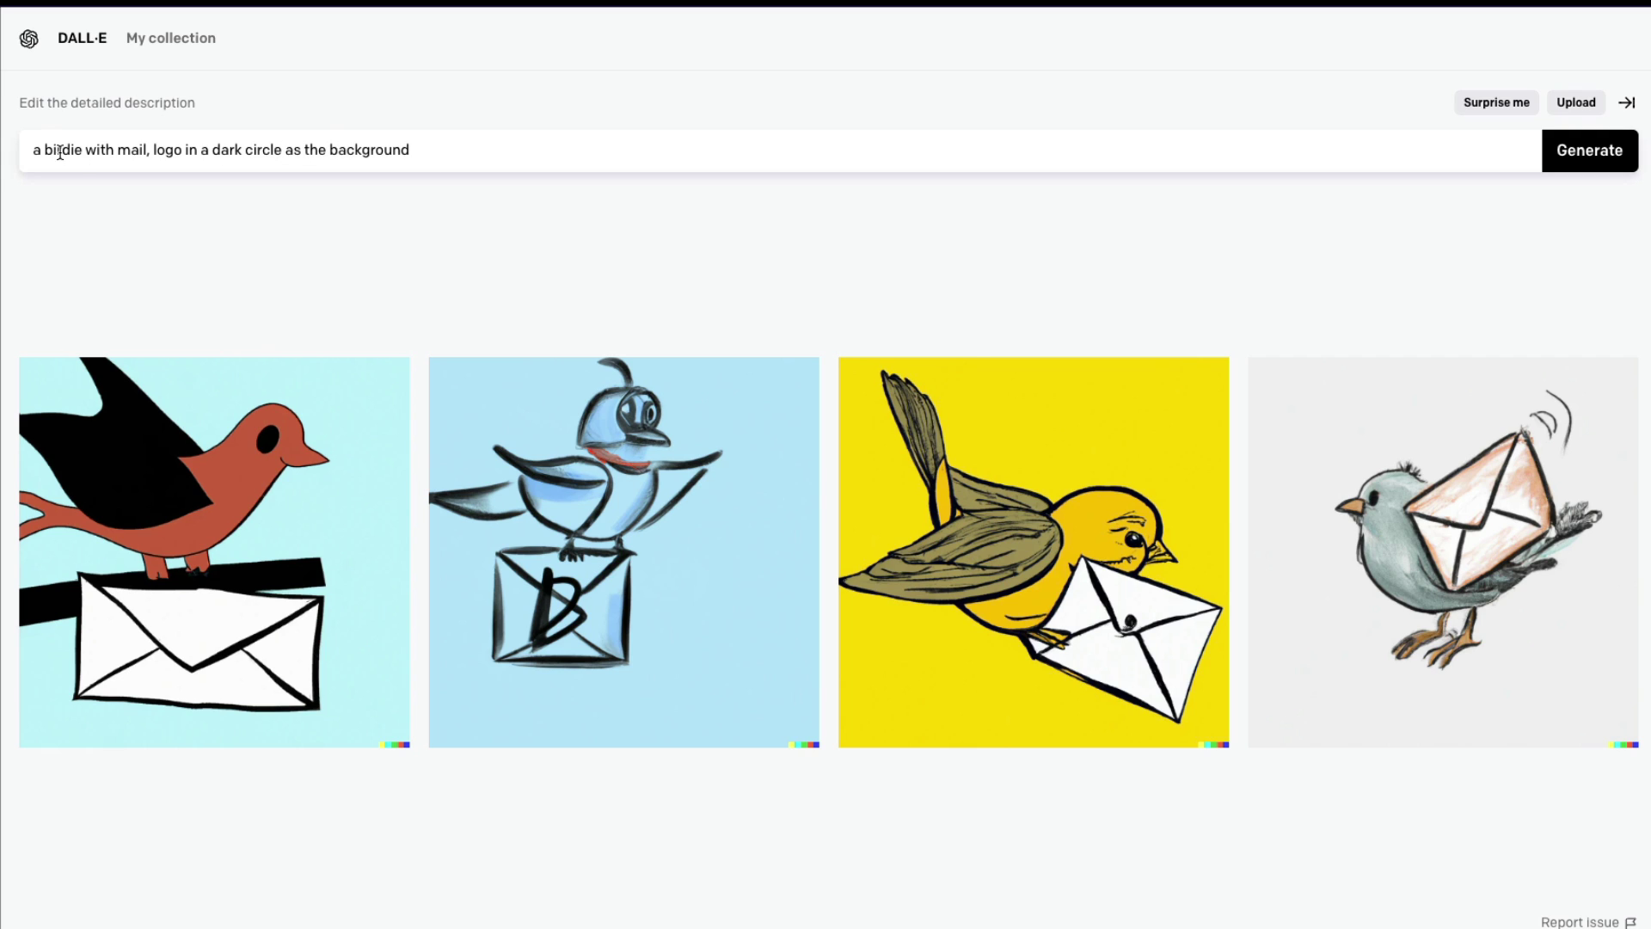
left_click(45, 150)
type("blue")
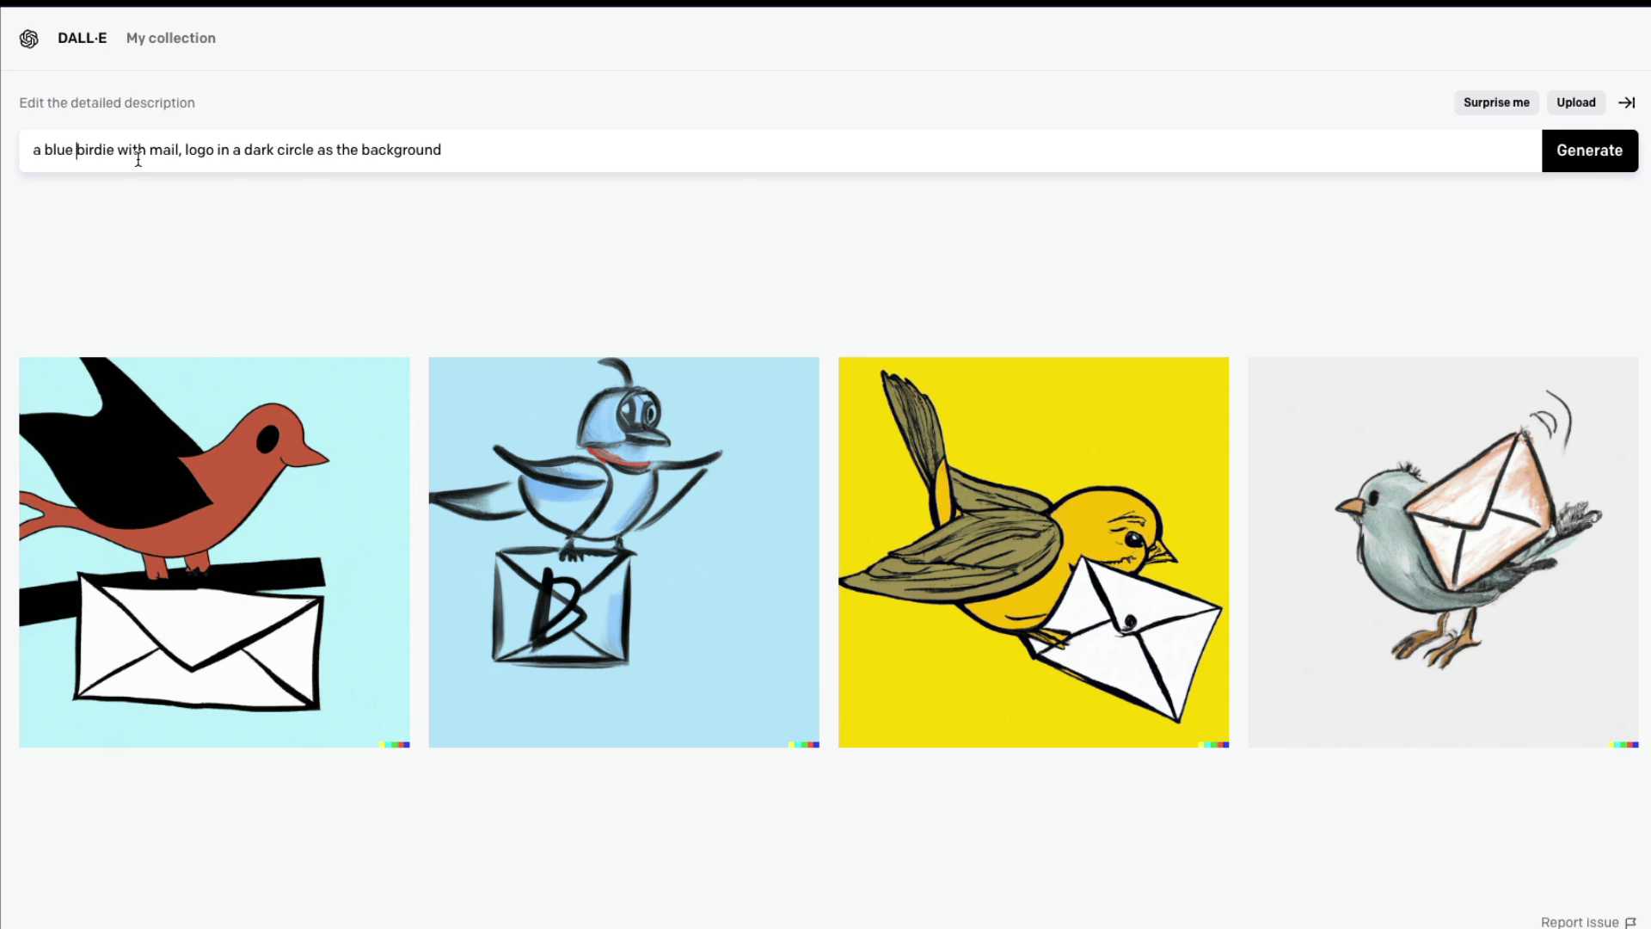
double_click(166, 151)
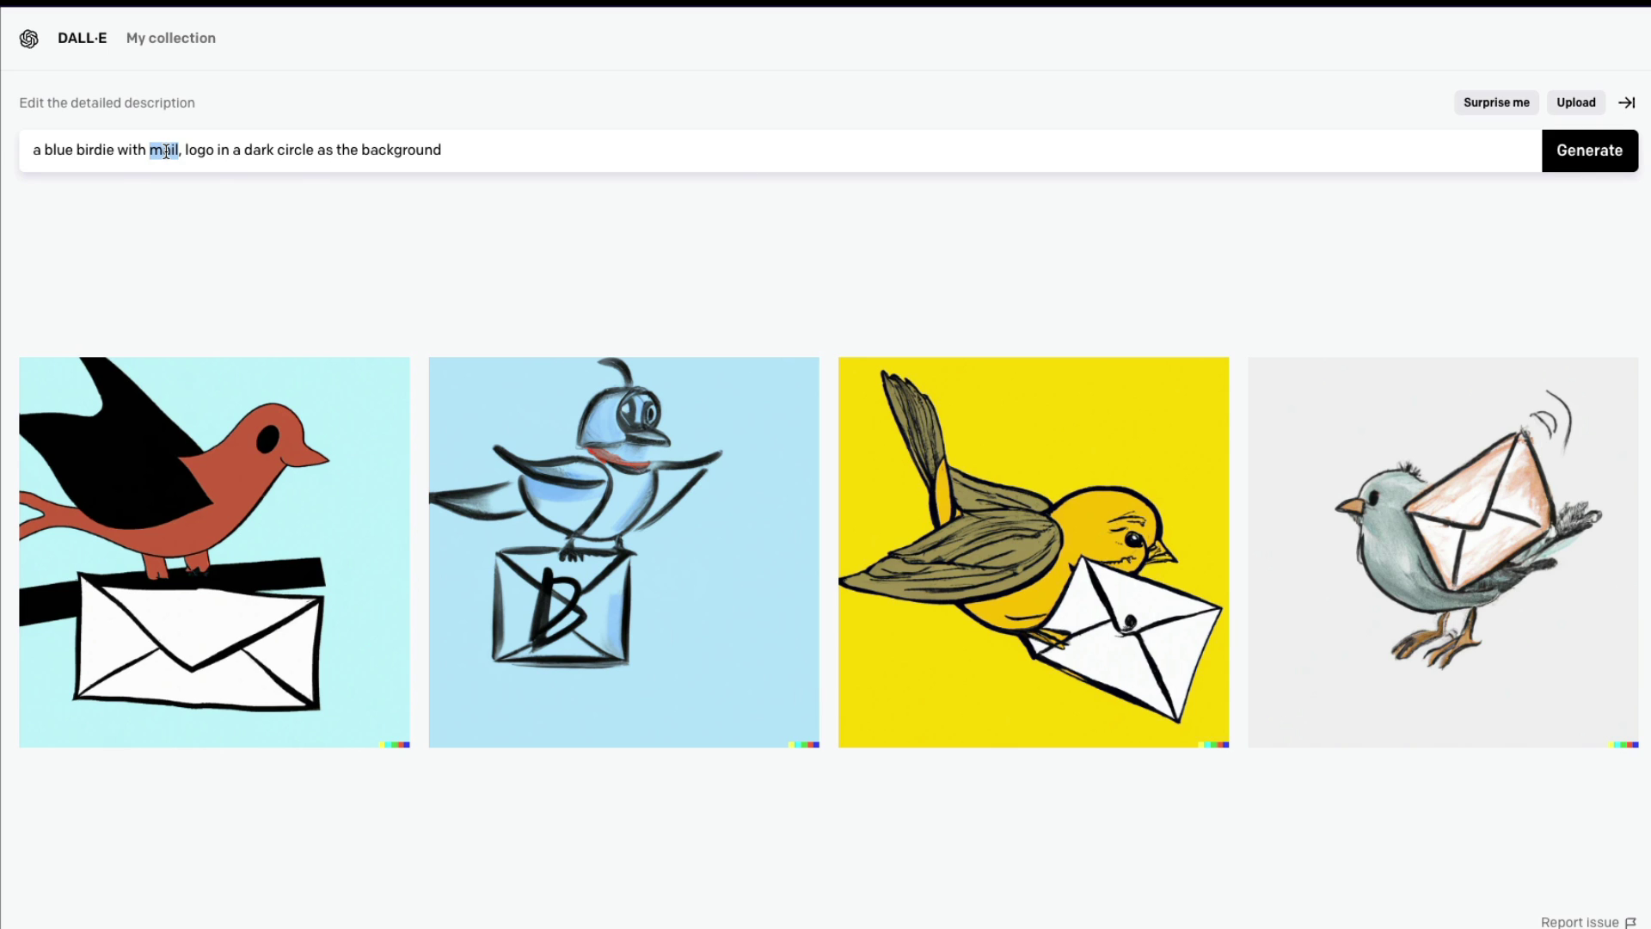
left_click(1591, 150)
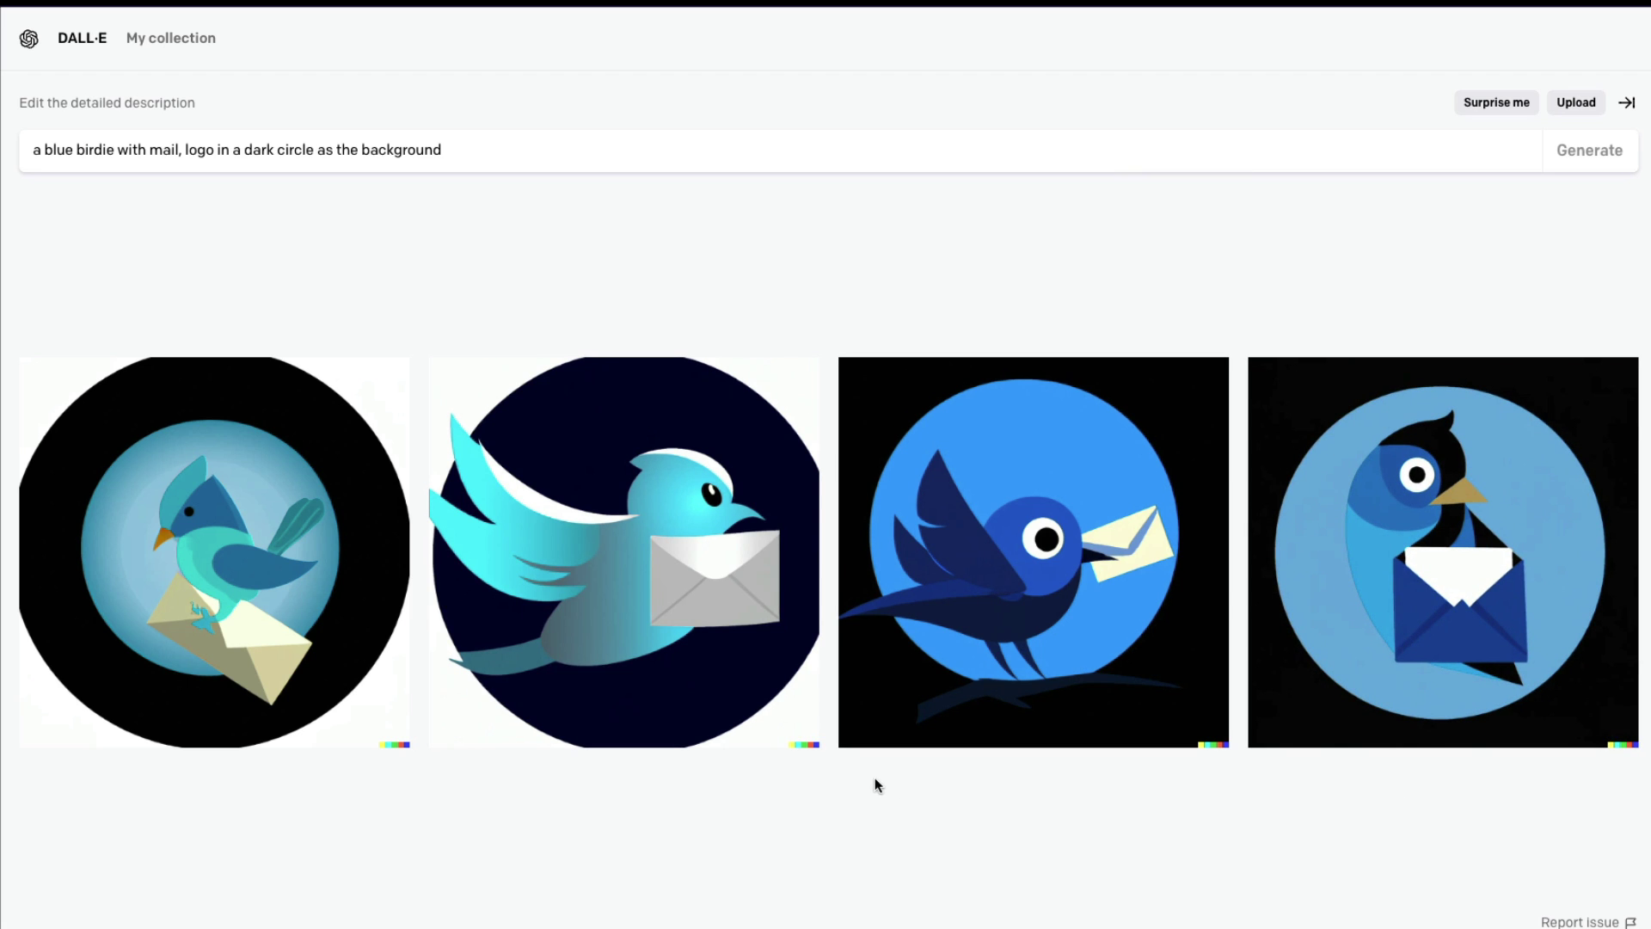
View the generated blue birdie logos enlarged, one after another.
left_click(245, 585)
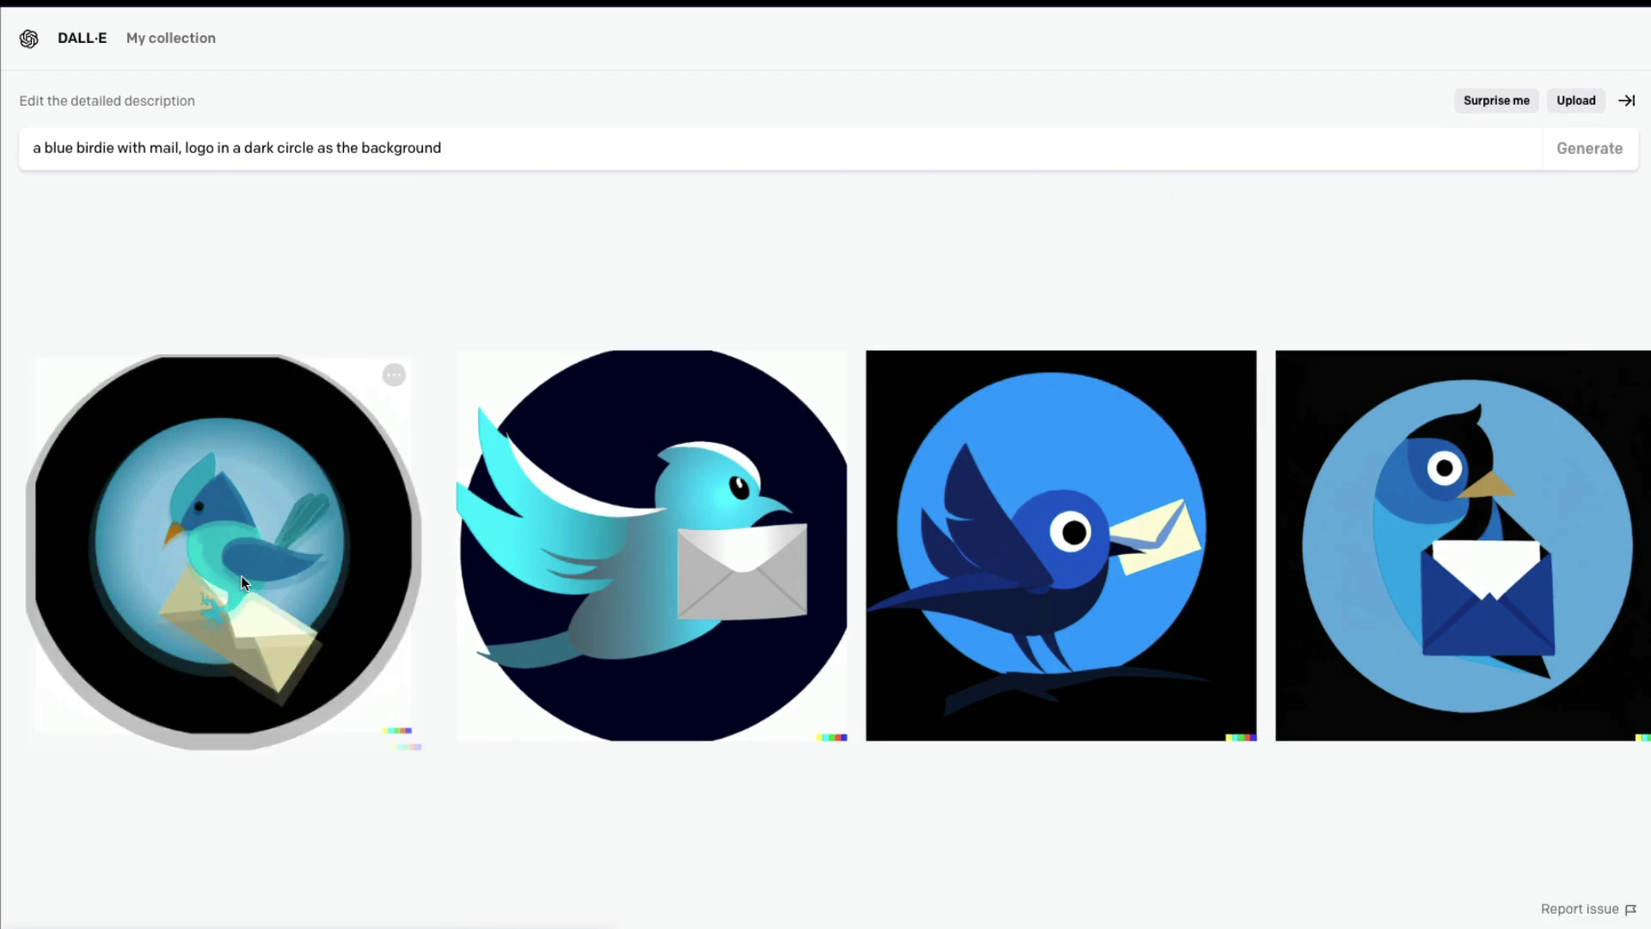
key("Right")
key("Right")
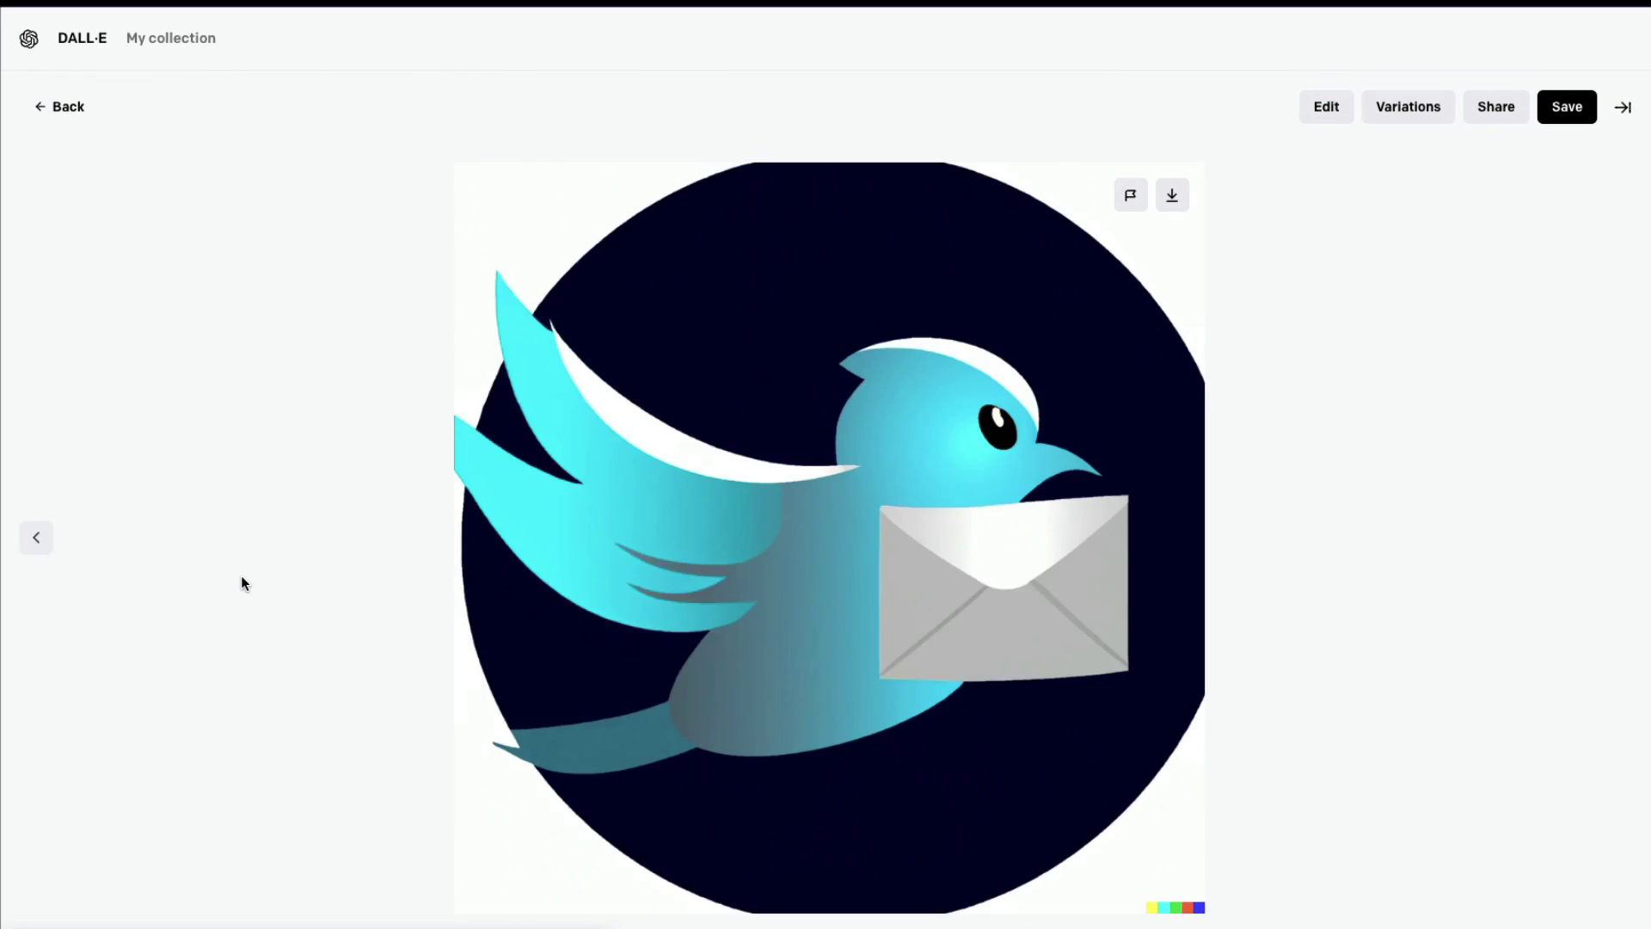
key("Right")
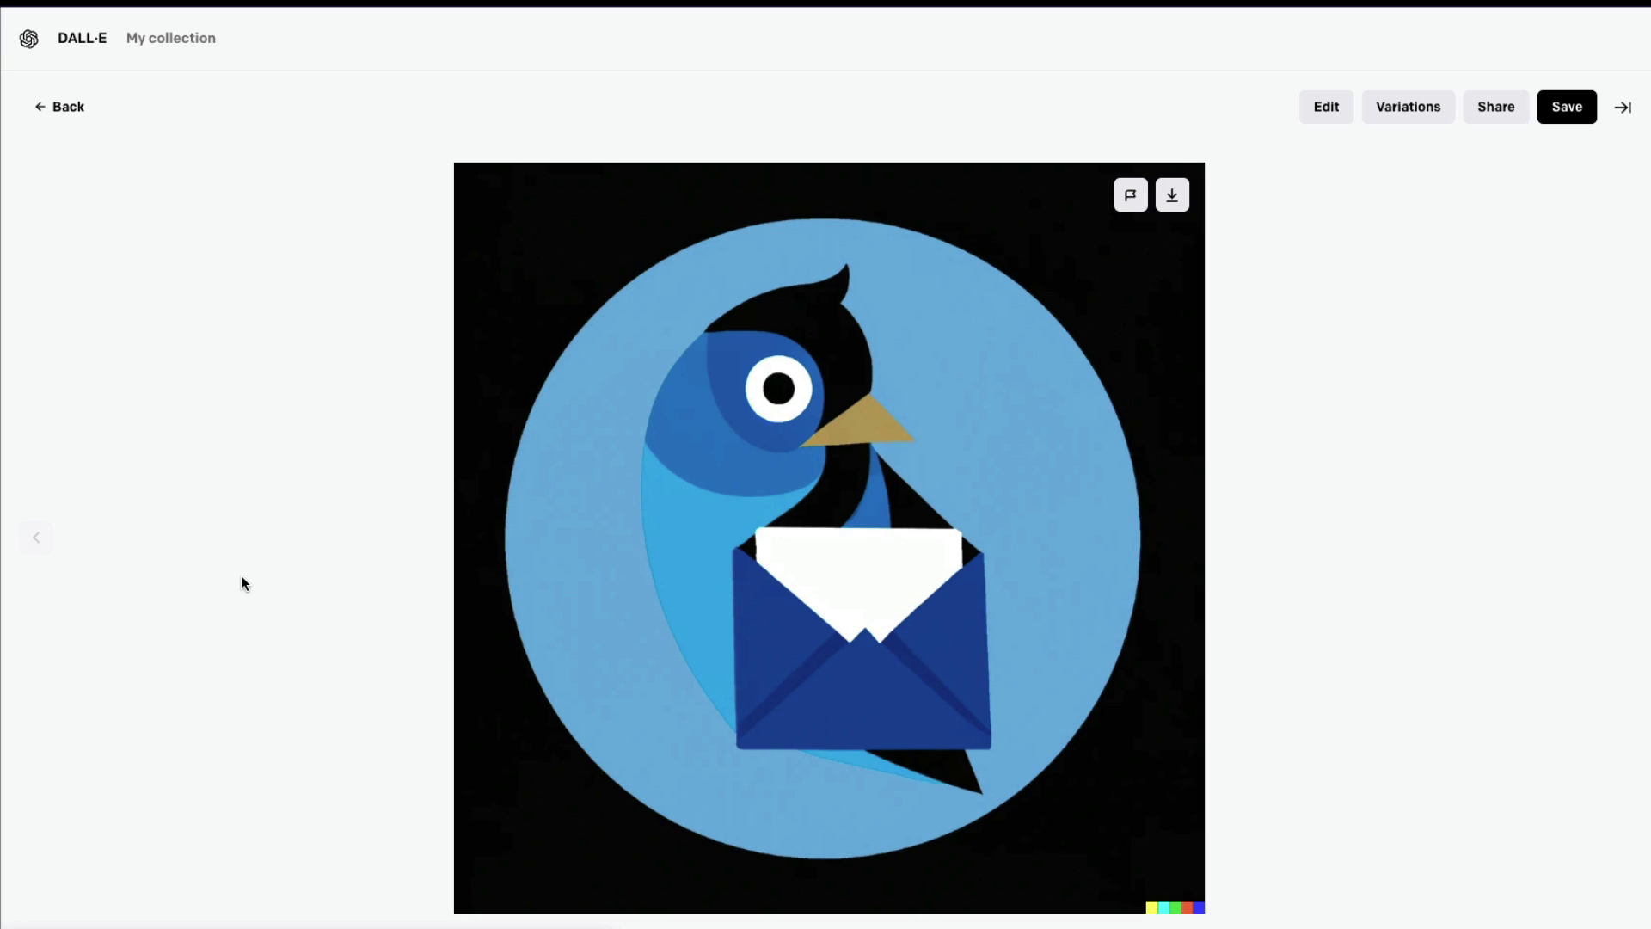
key("Left")
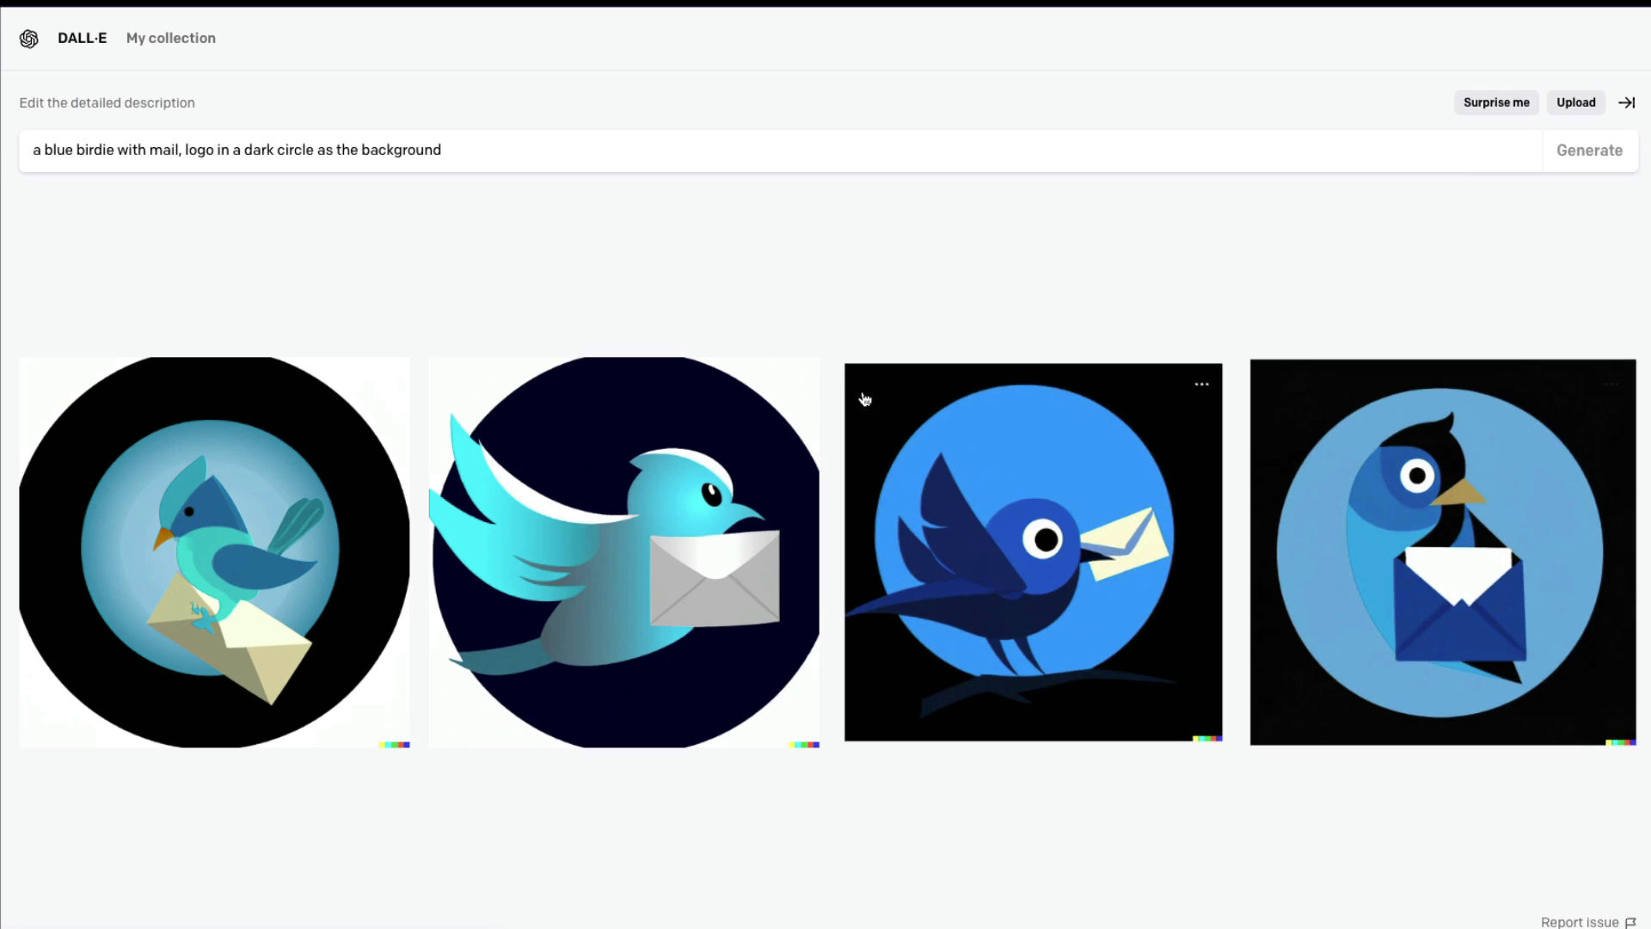
Generate images for "a cute blue baby birdie with mail, logo in a dark circle as the background".
left_click(44, 150)
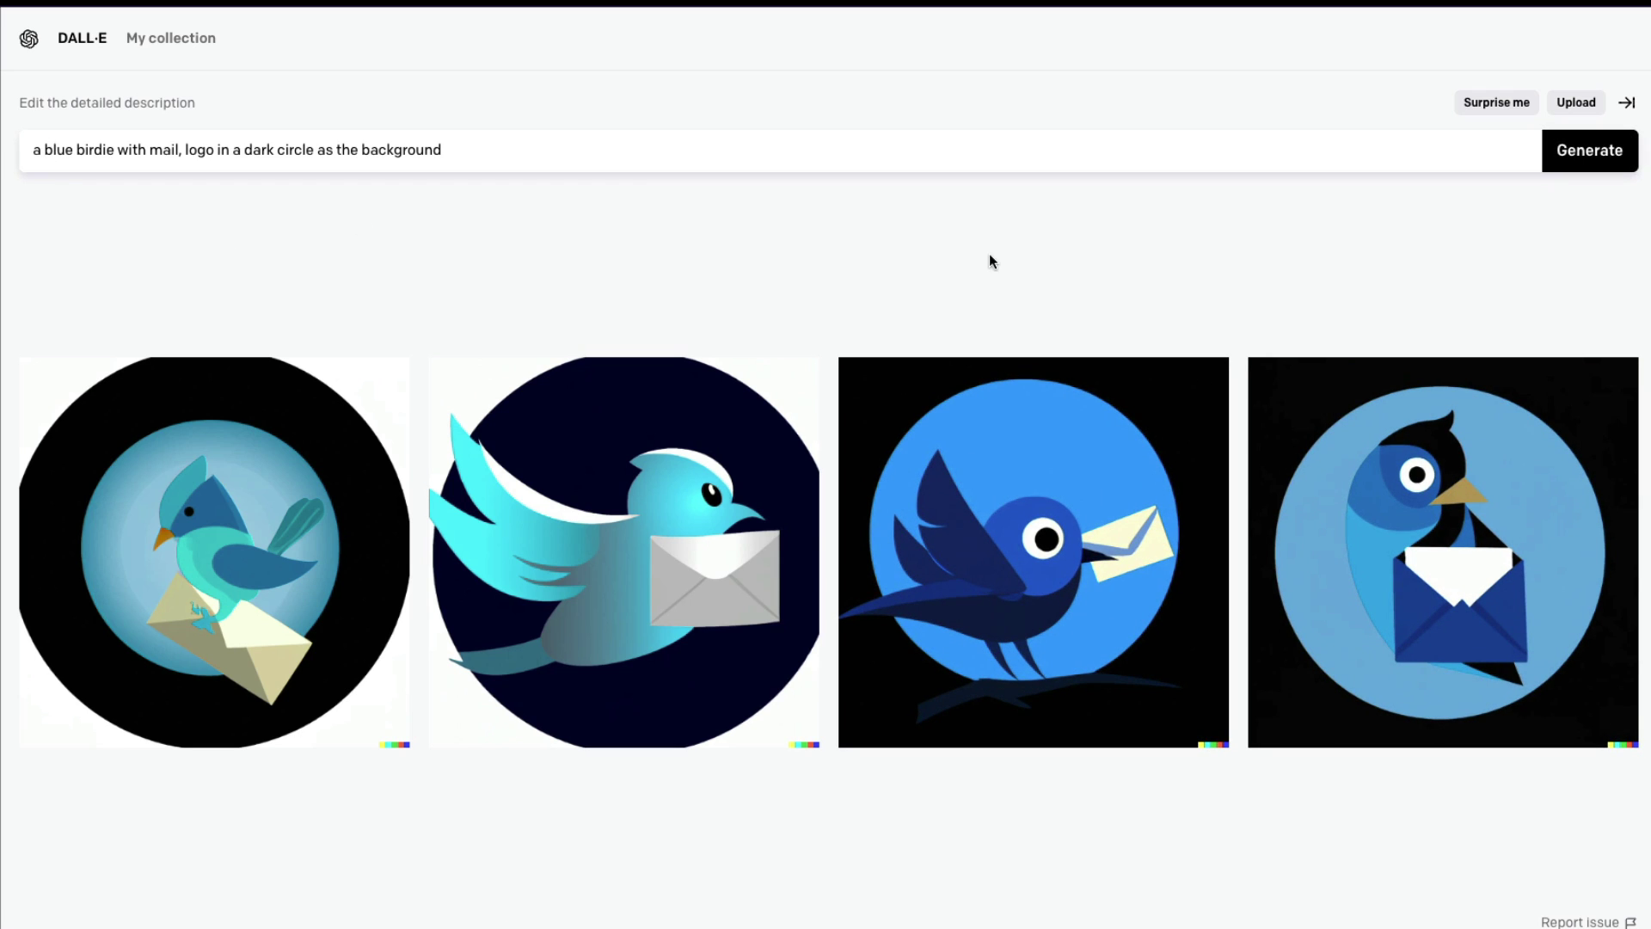
type("cute")
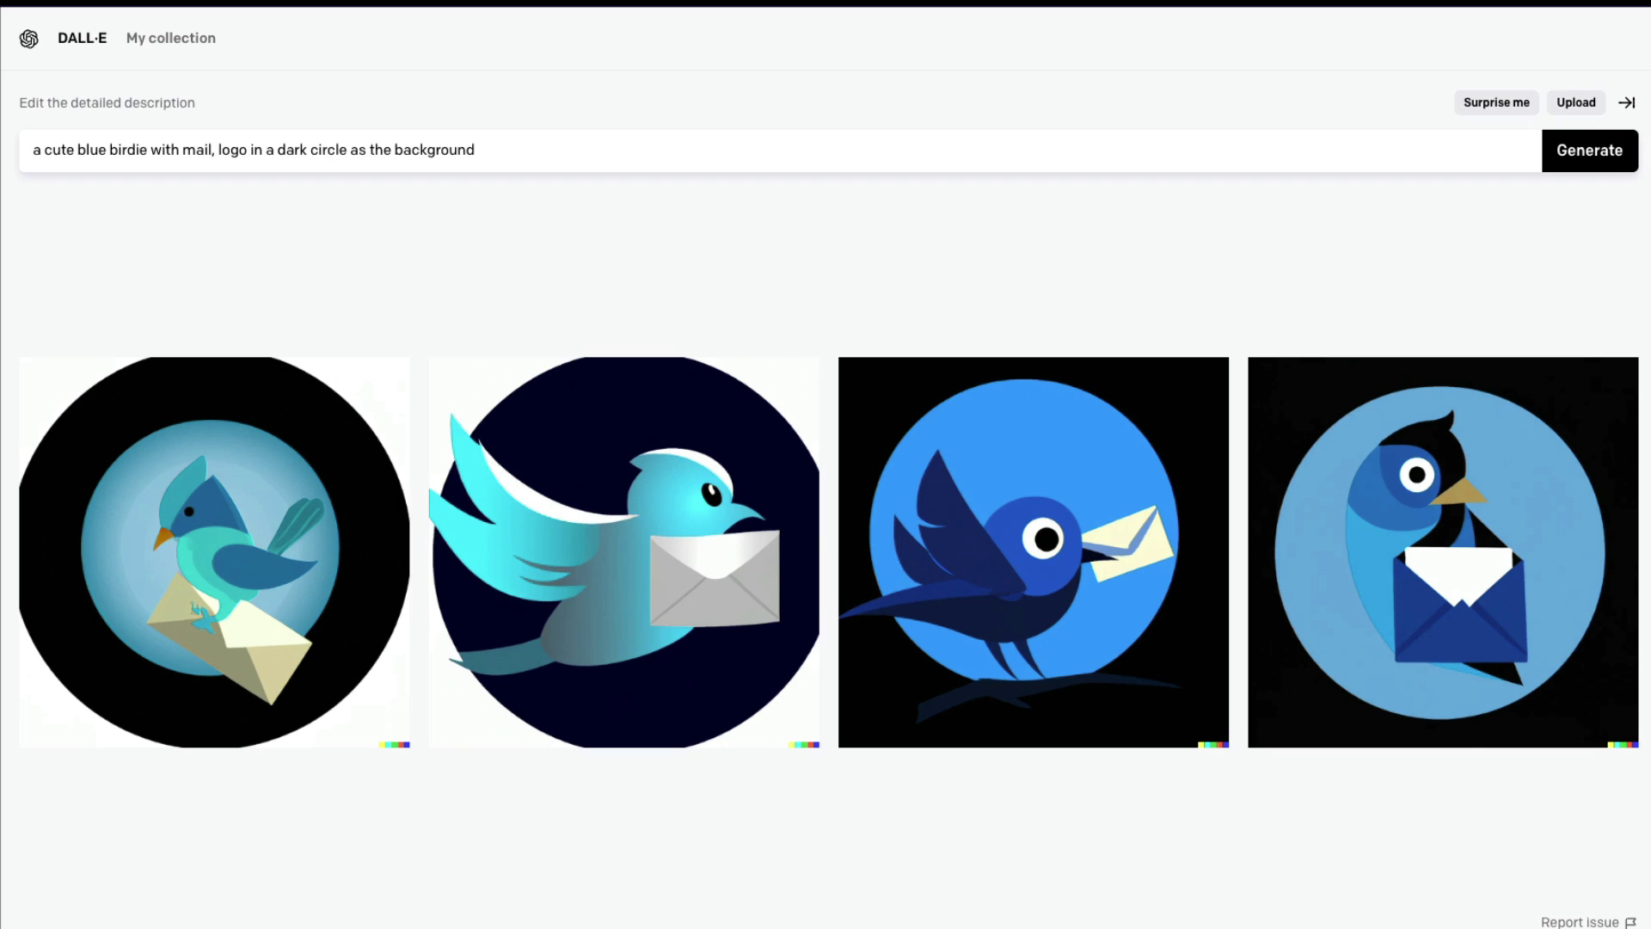
left_click(104, 152)
type("baby")
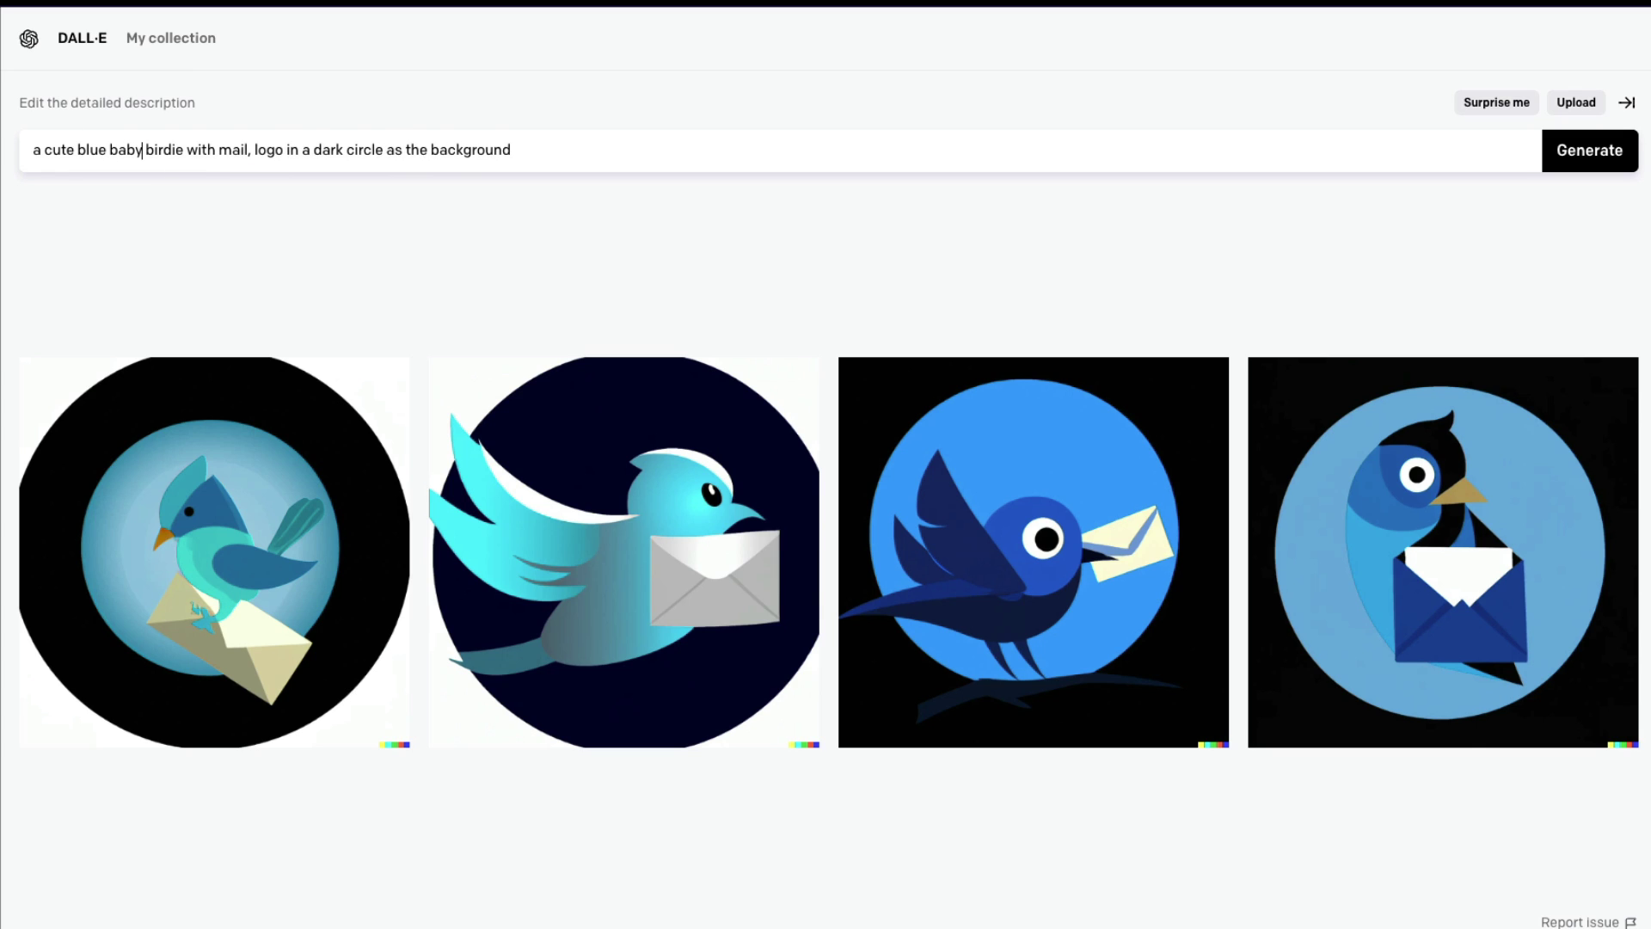
key("Return")
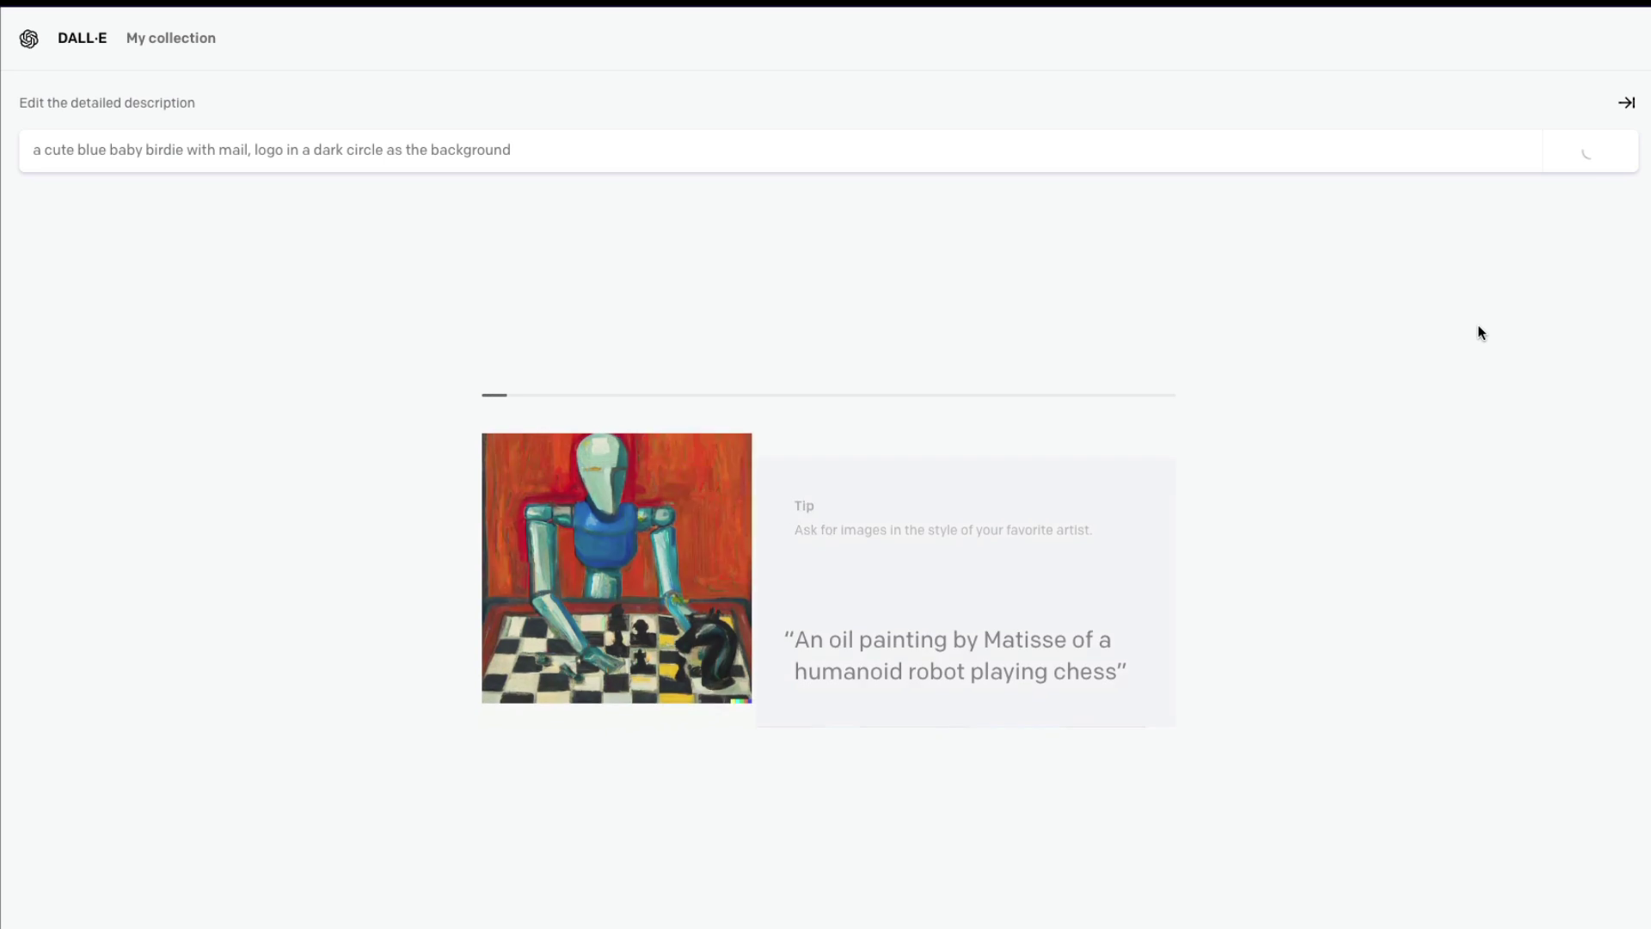
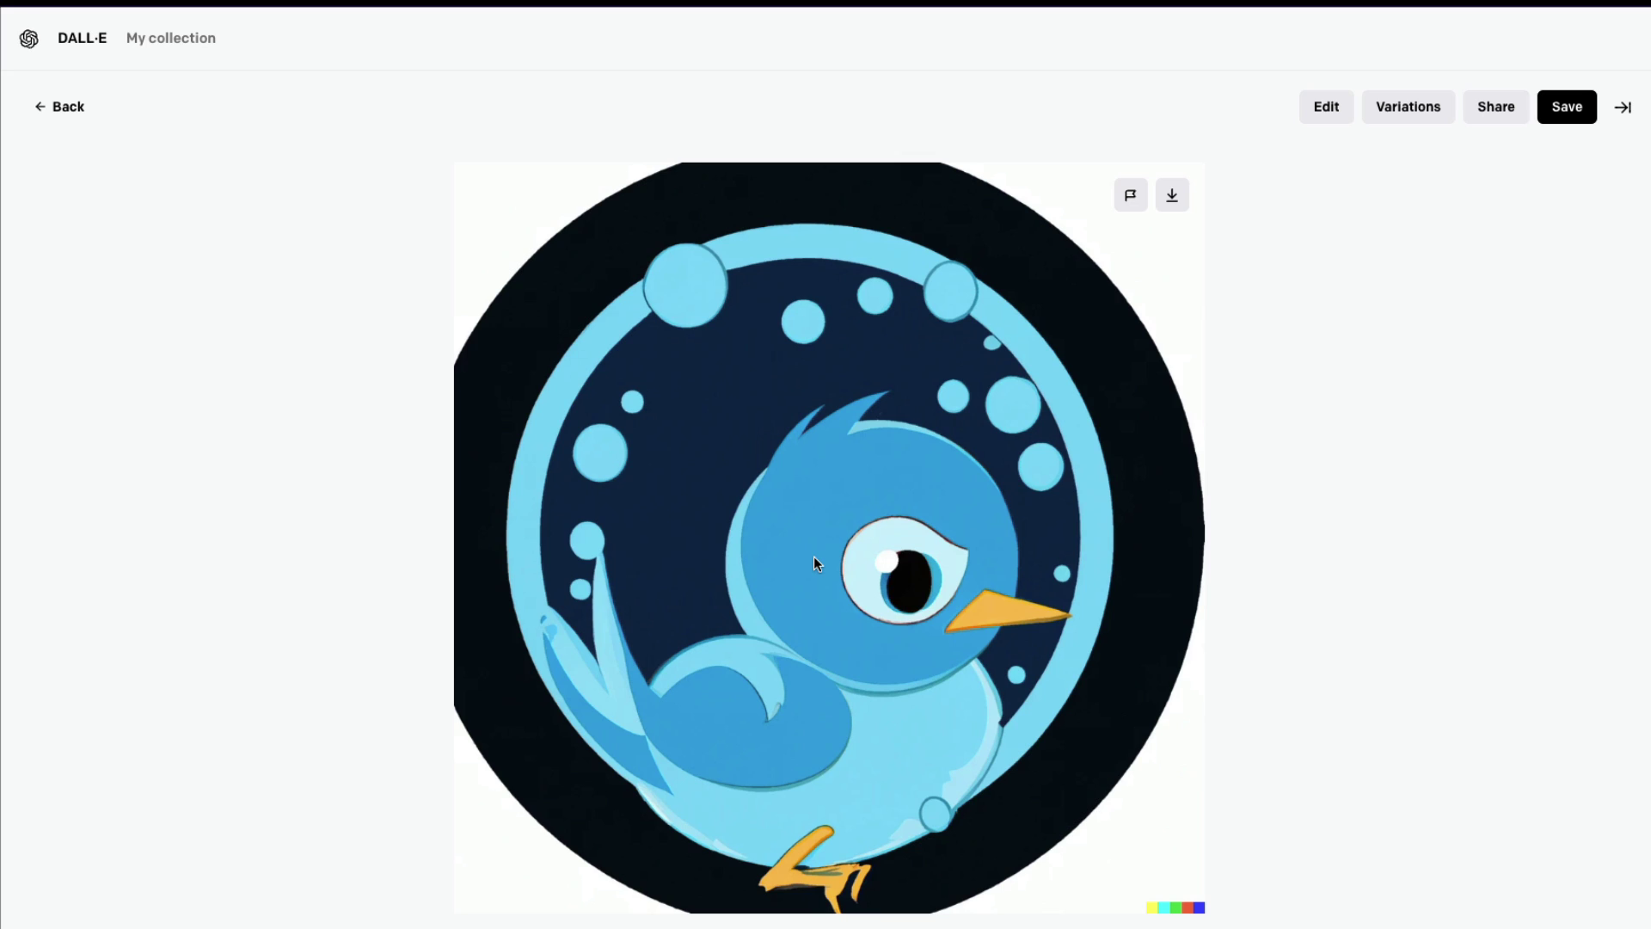
Return from the enlarged birdie to the generated results and select the entire prompt text.
left_click(41, 110)
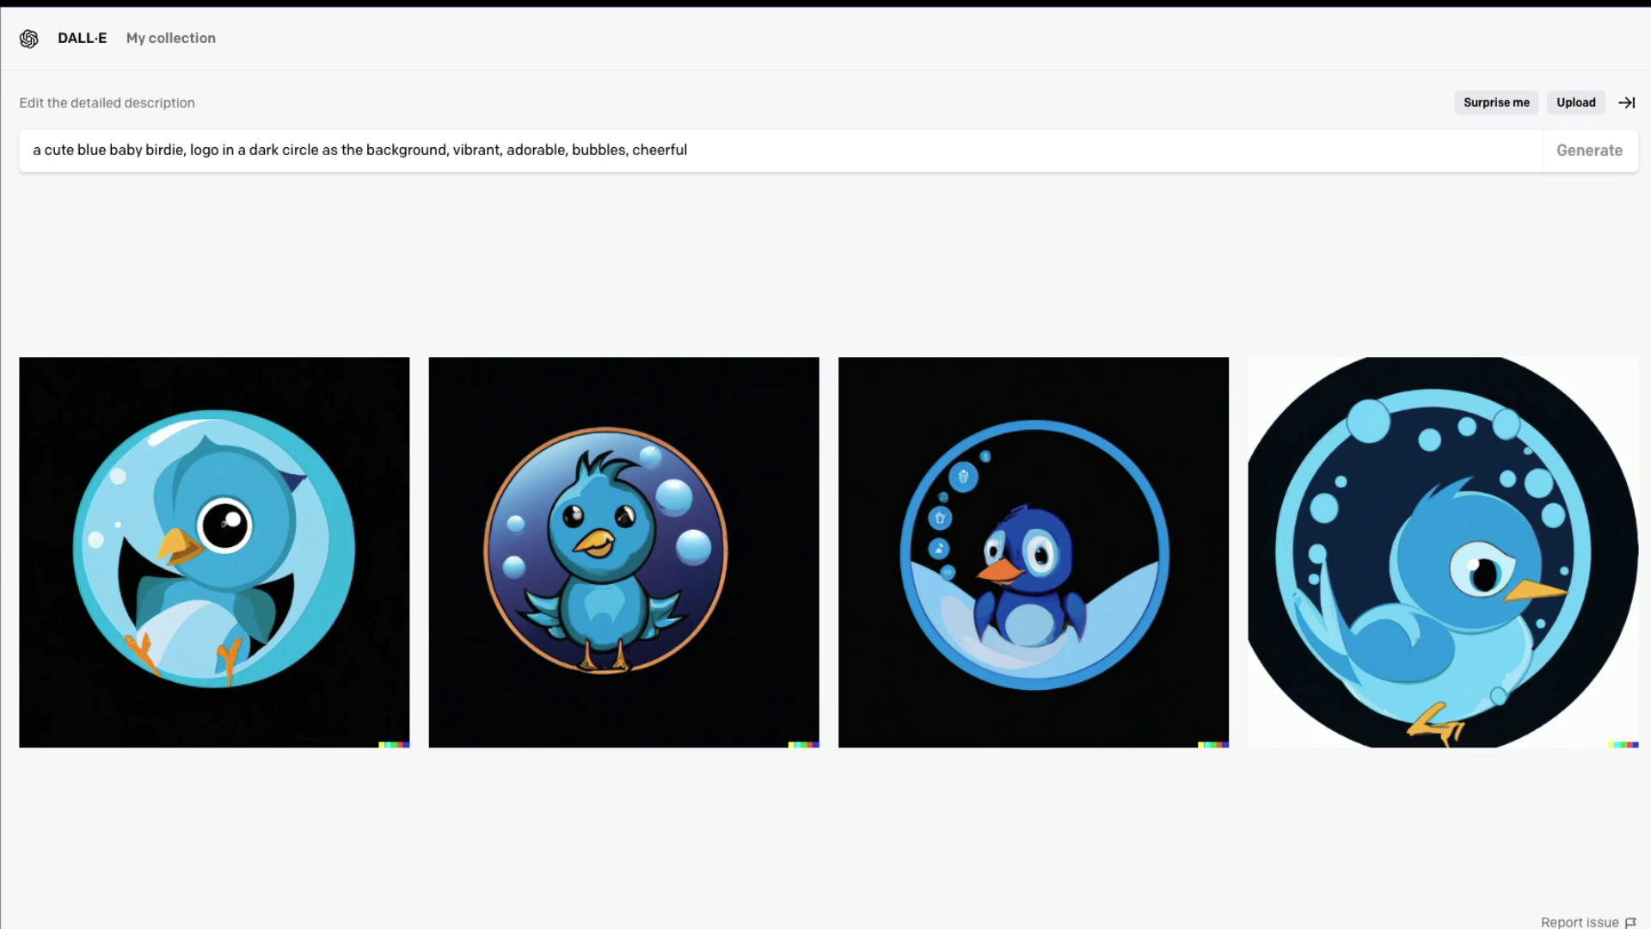
triple_click(432, 152)
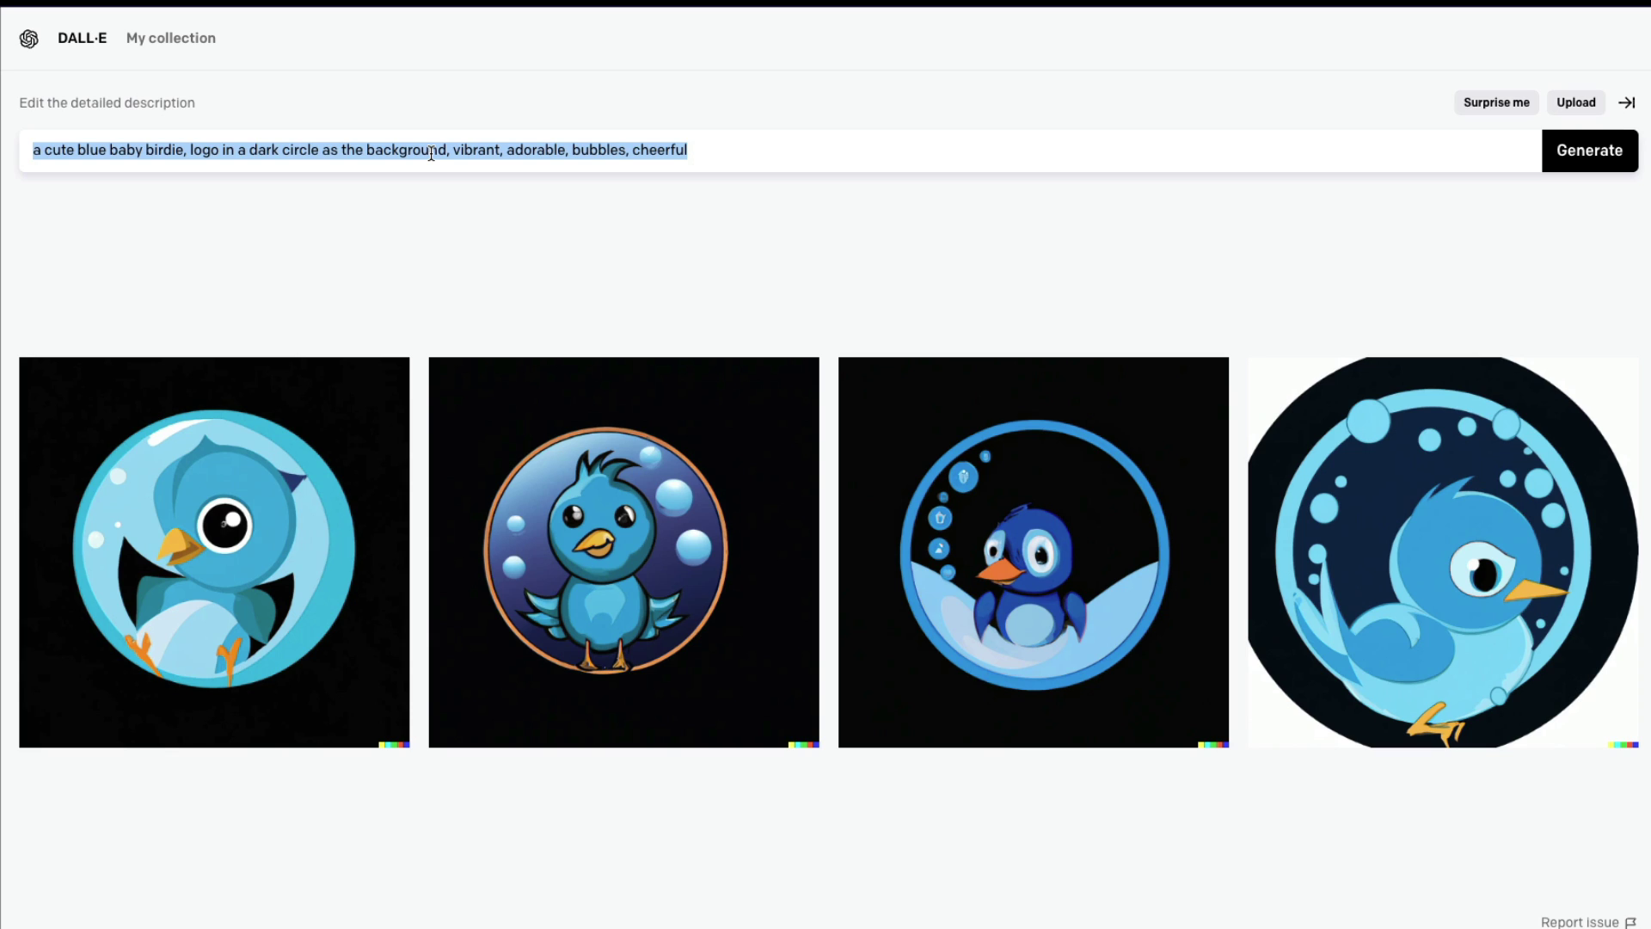
In a new private browser window, search the web for "matplotlib logo" and look through the image results.
key("ctrl+shift+n")
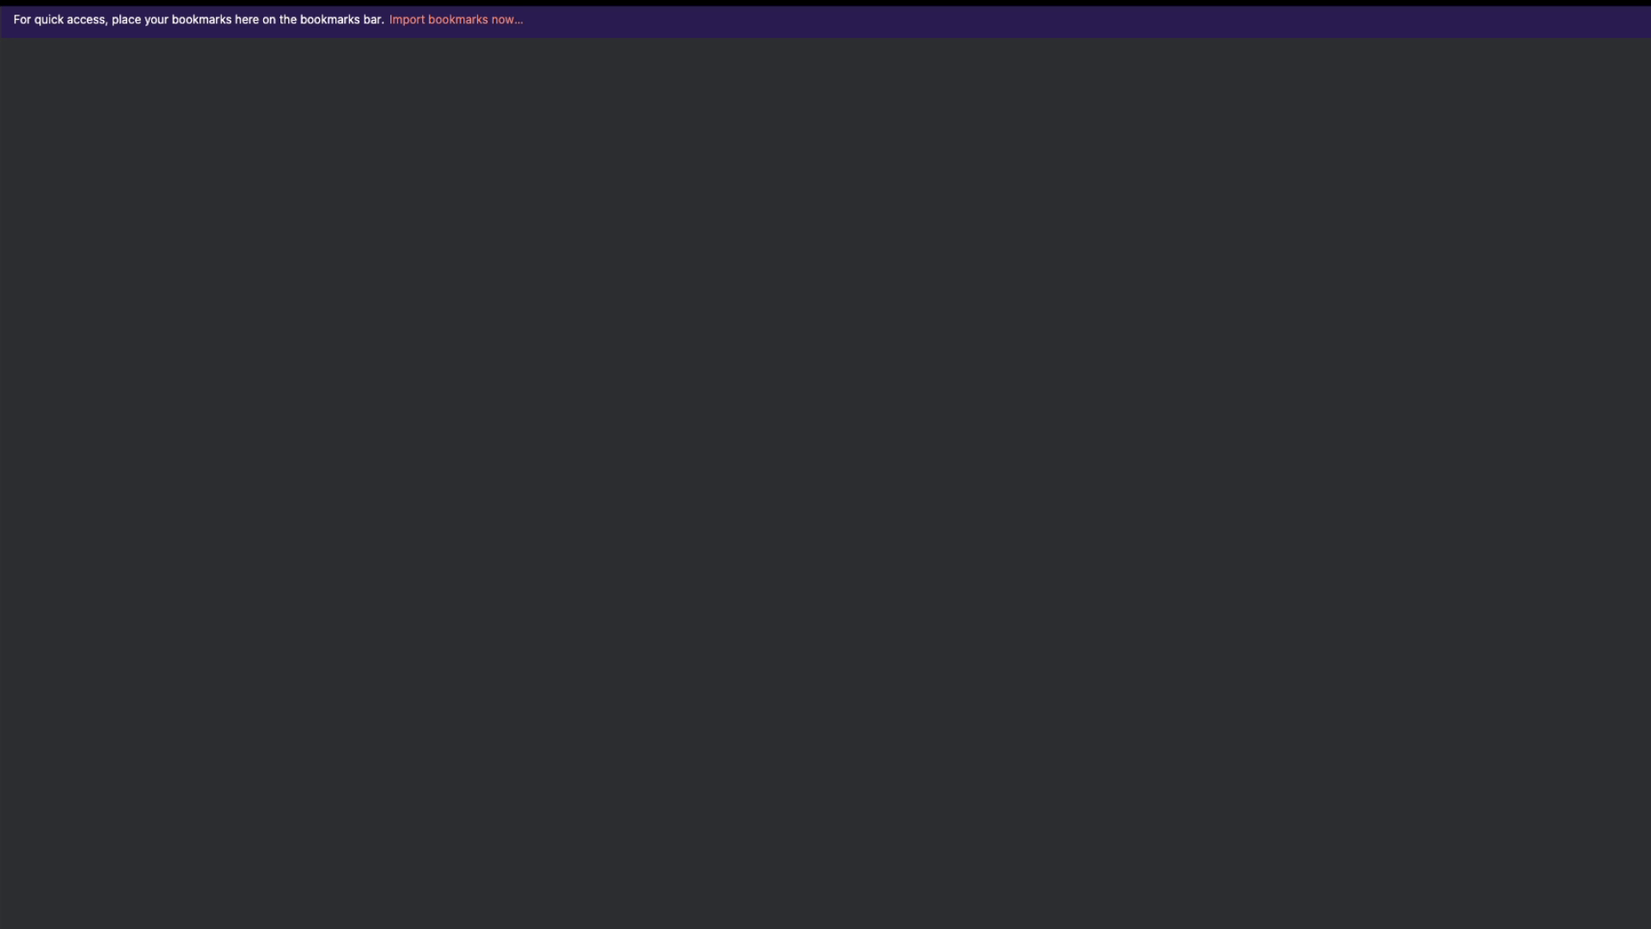
type("matplotlib logo")
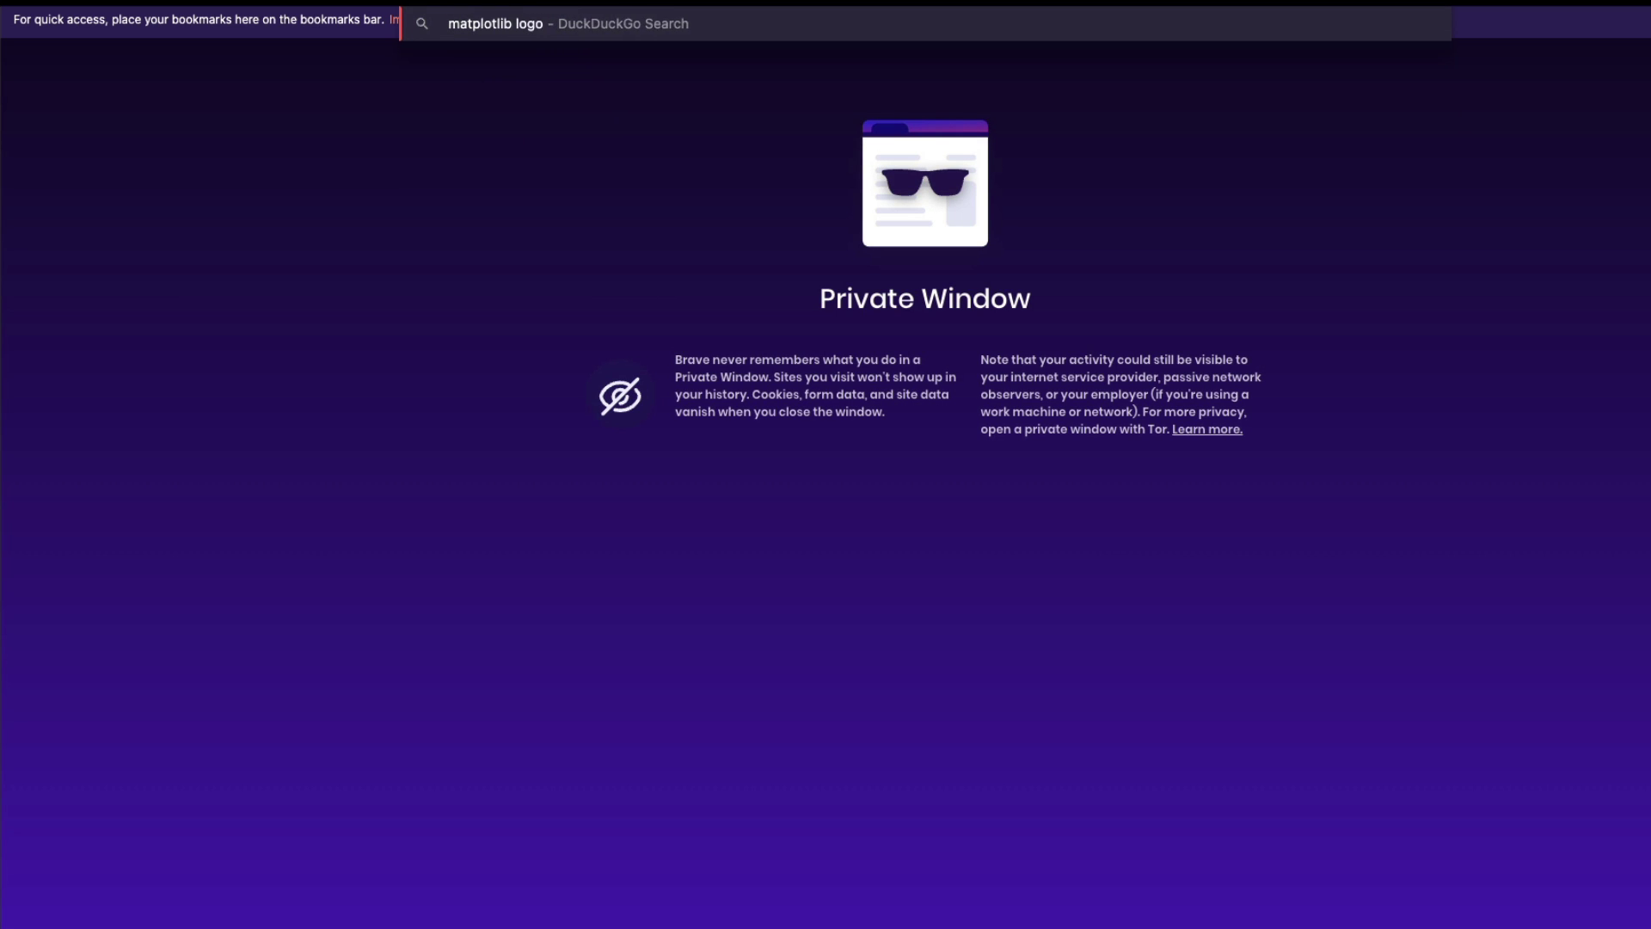
key("Return")
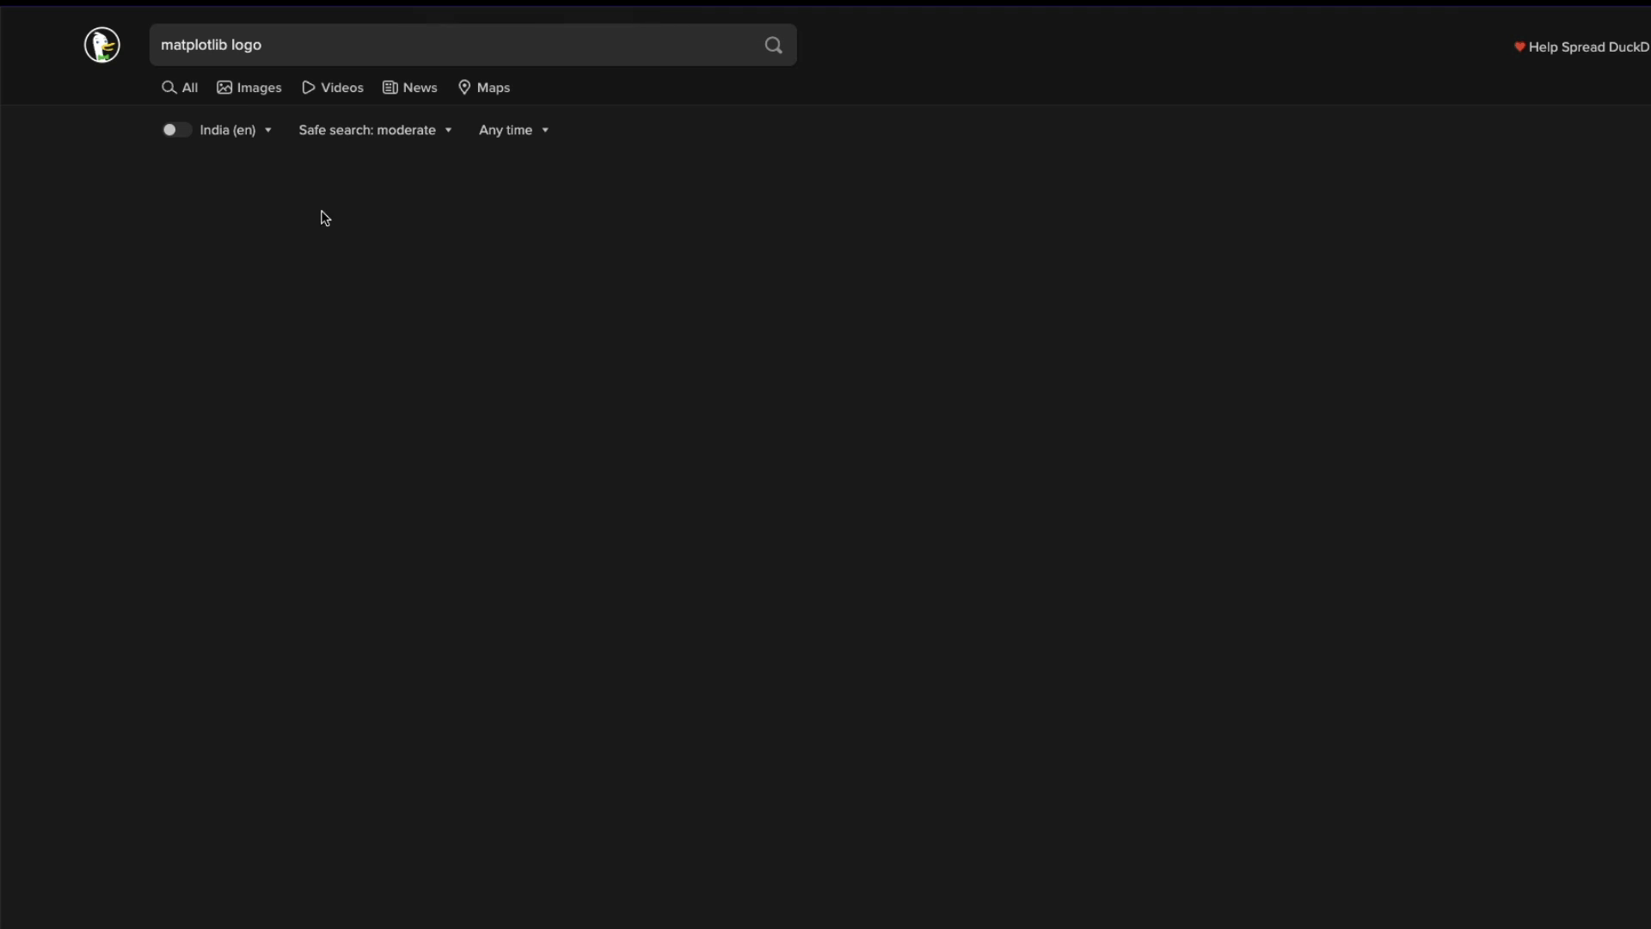
left_click(249, 87)
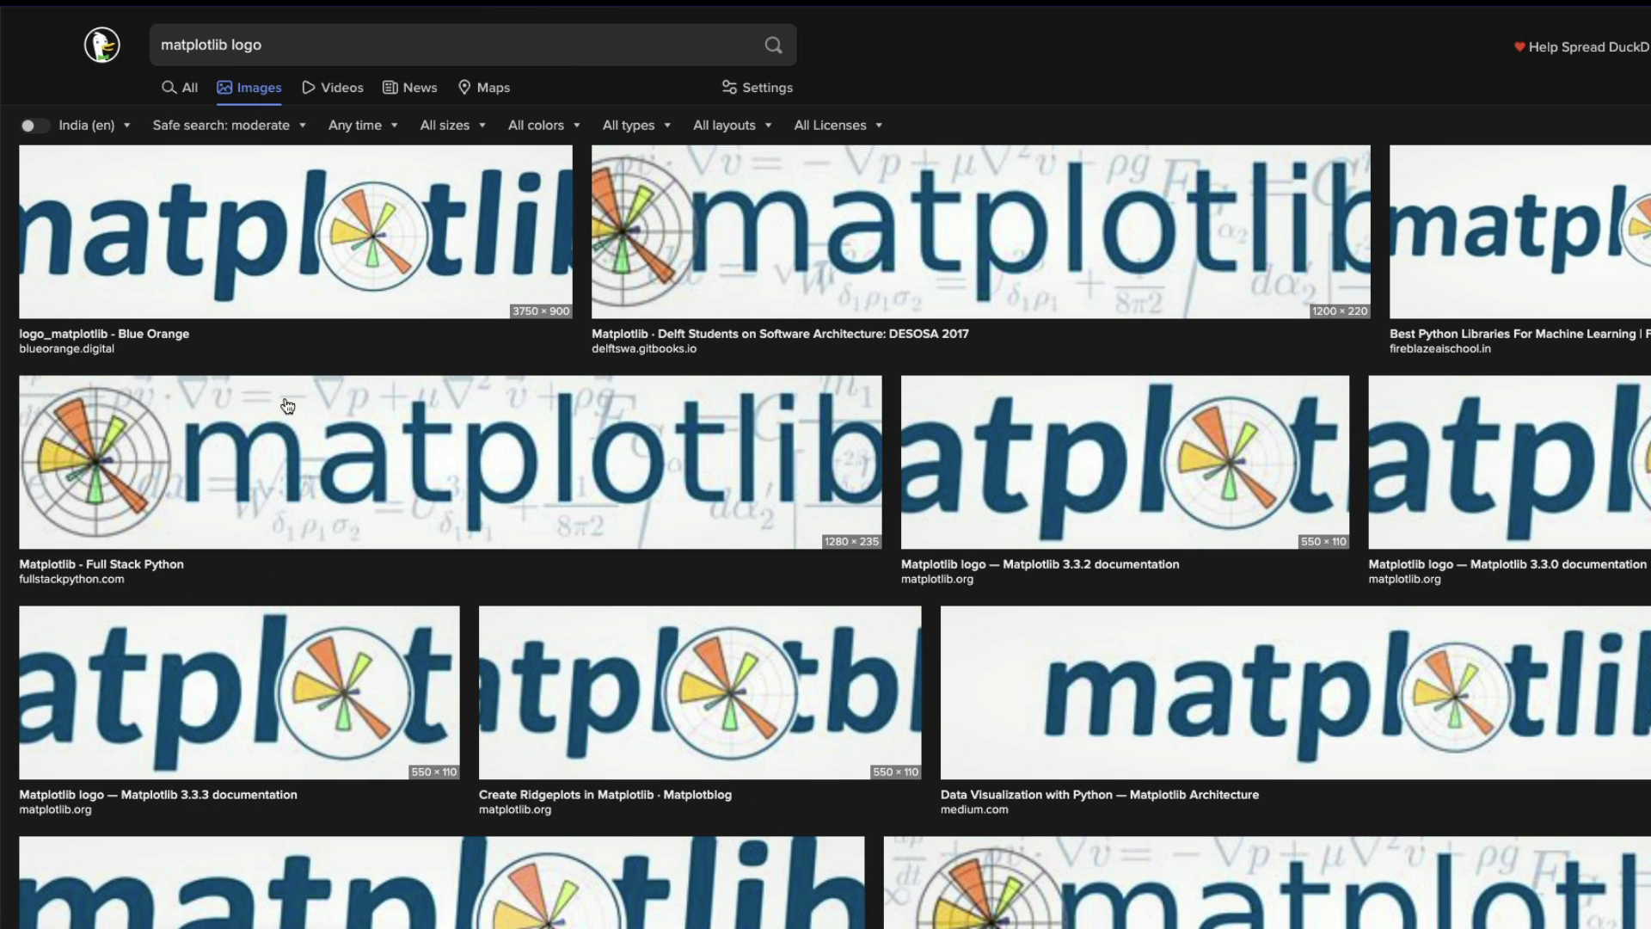
scroll(204, 494, "down", 10)
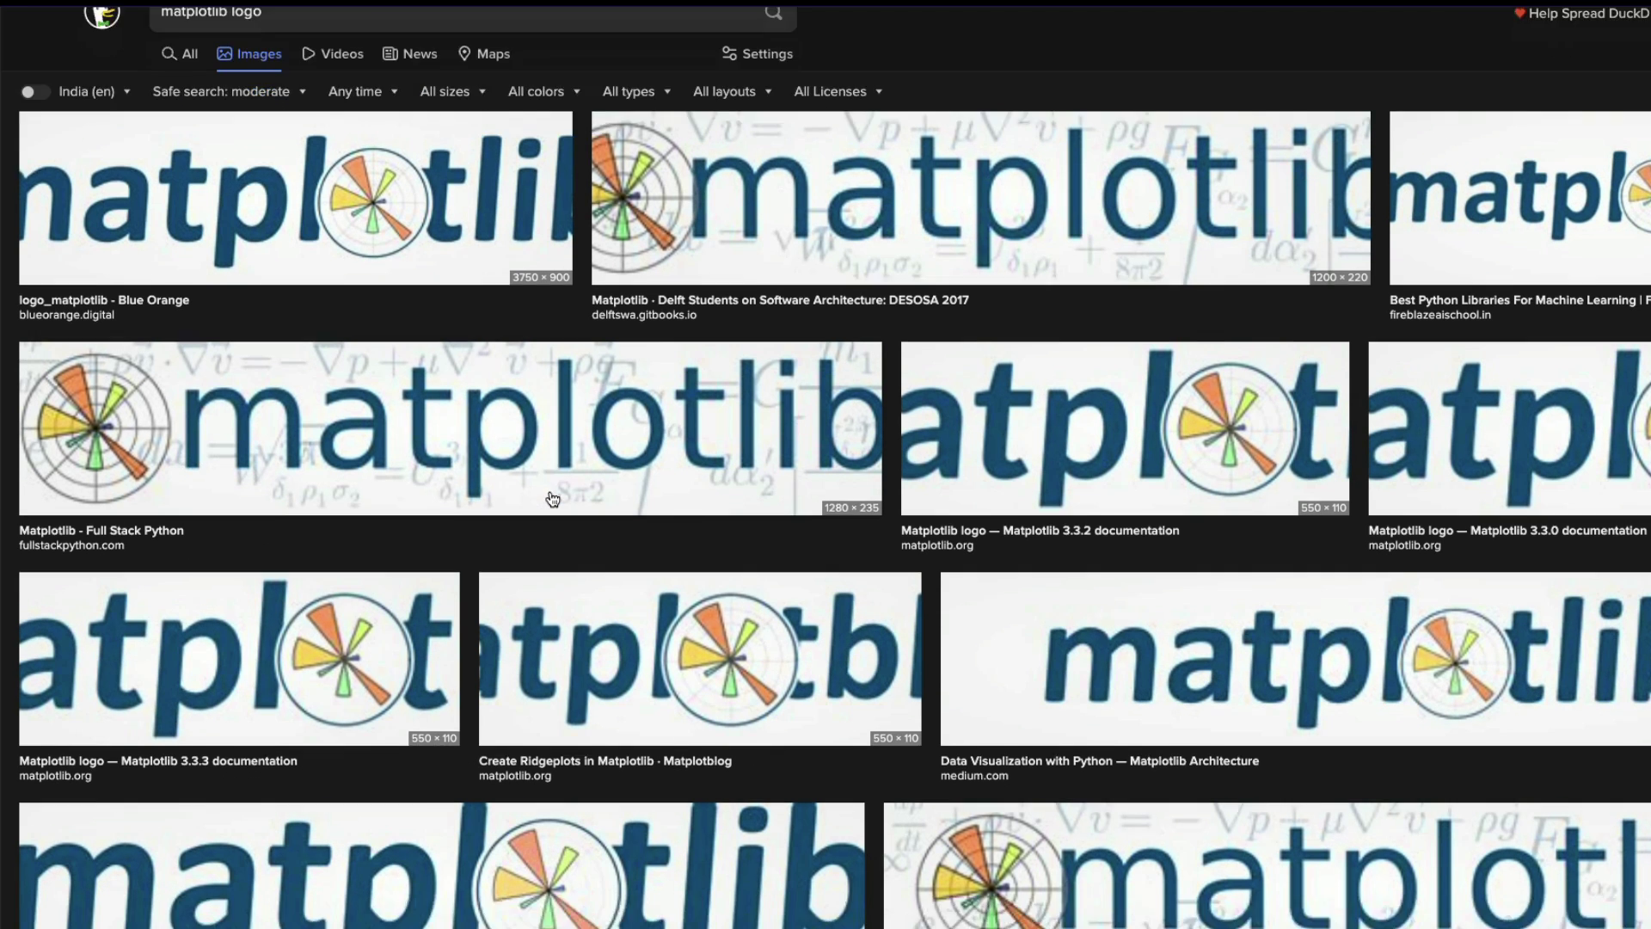
scroll(259, 258, "up", 10)
Search images for "famous logos" and enlarge the first logo collection from alllogopictures.blogspot.com.
triple_click(256, 45)
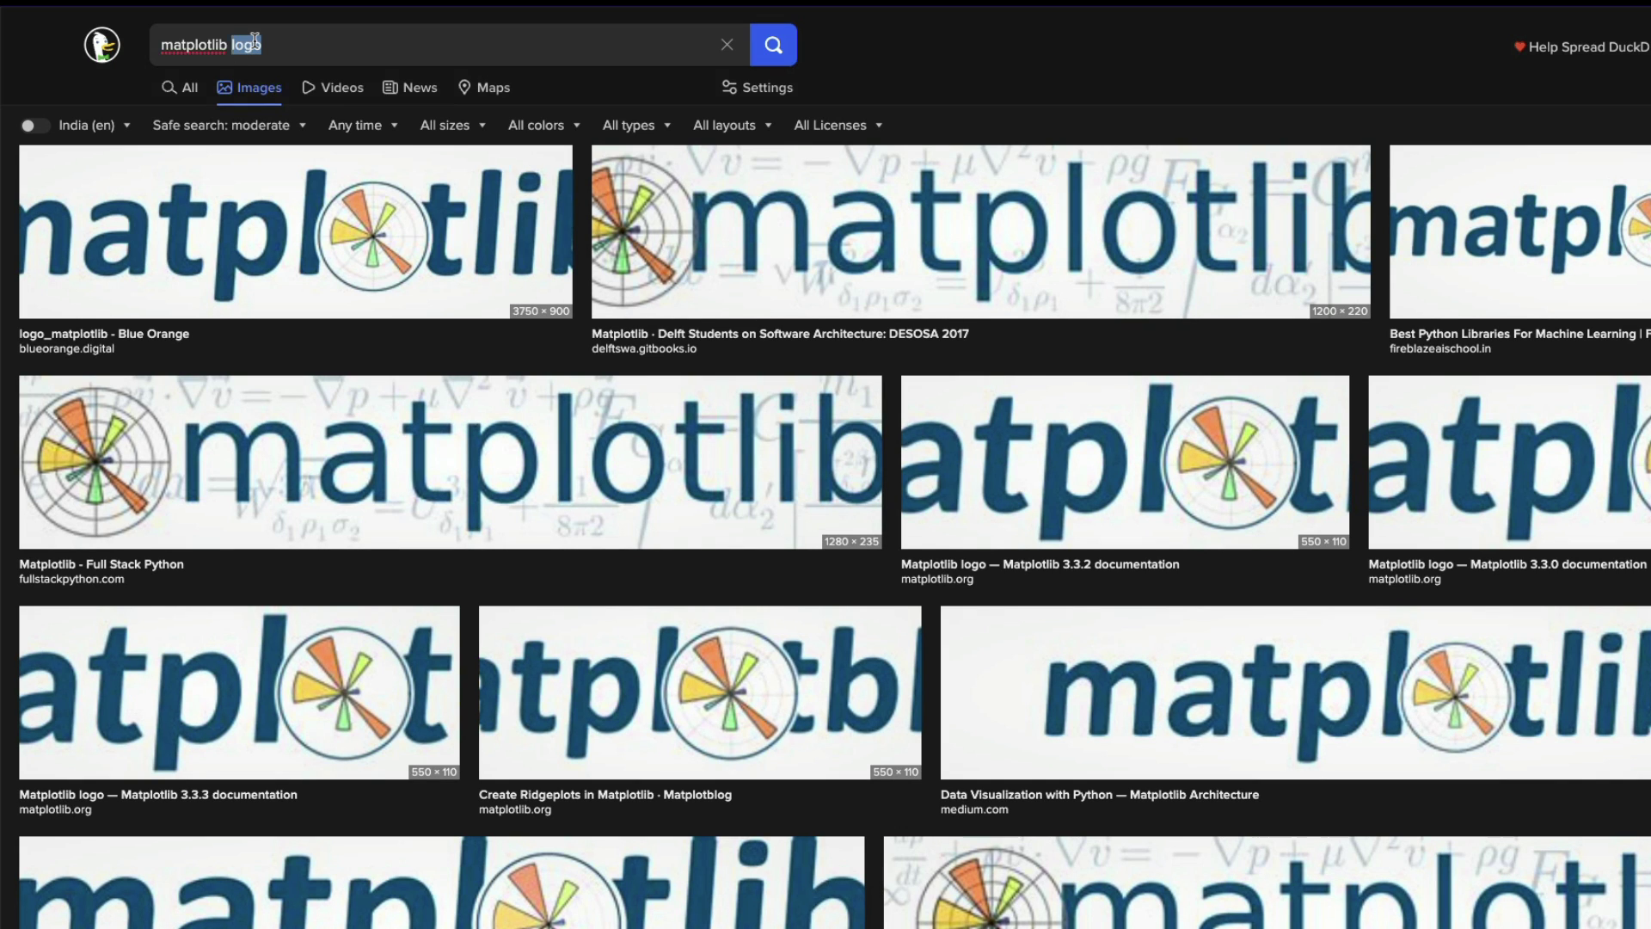
type("famous logos")
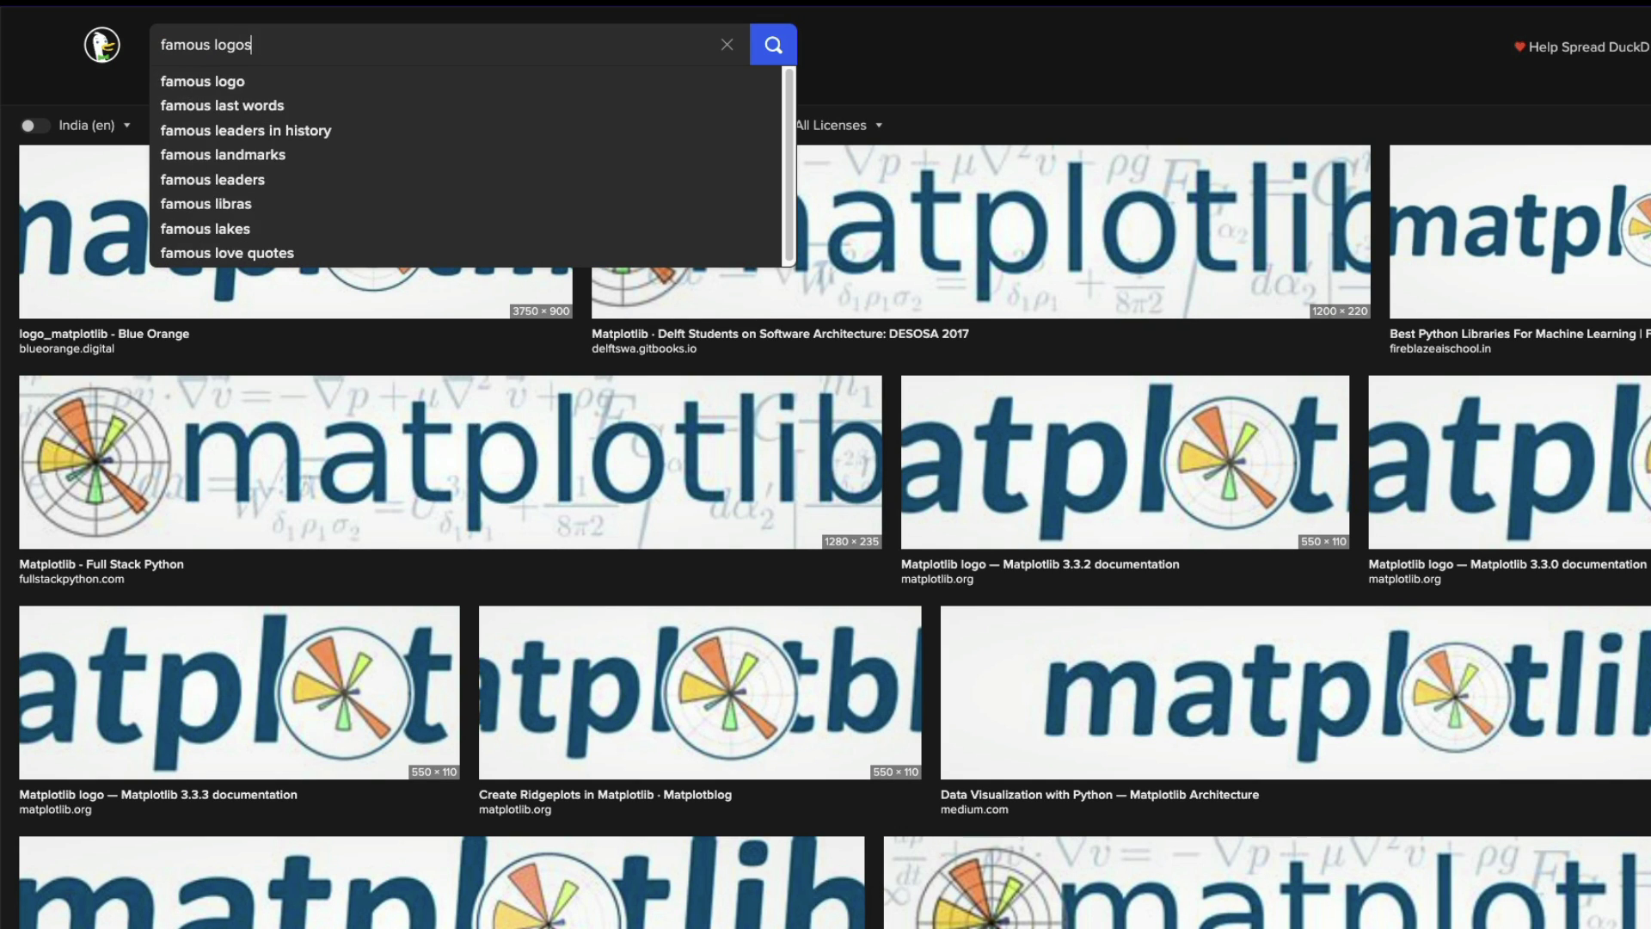
key("Return")
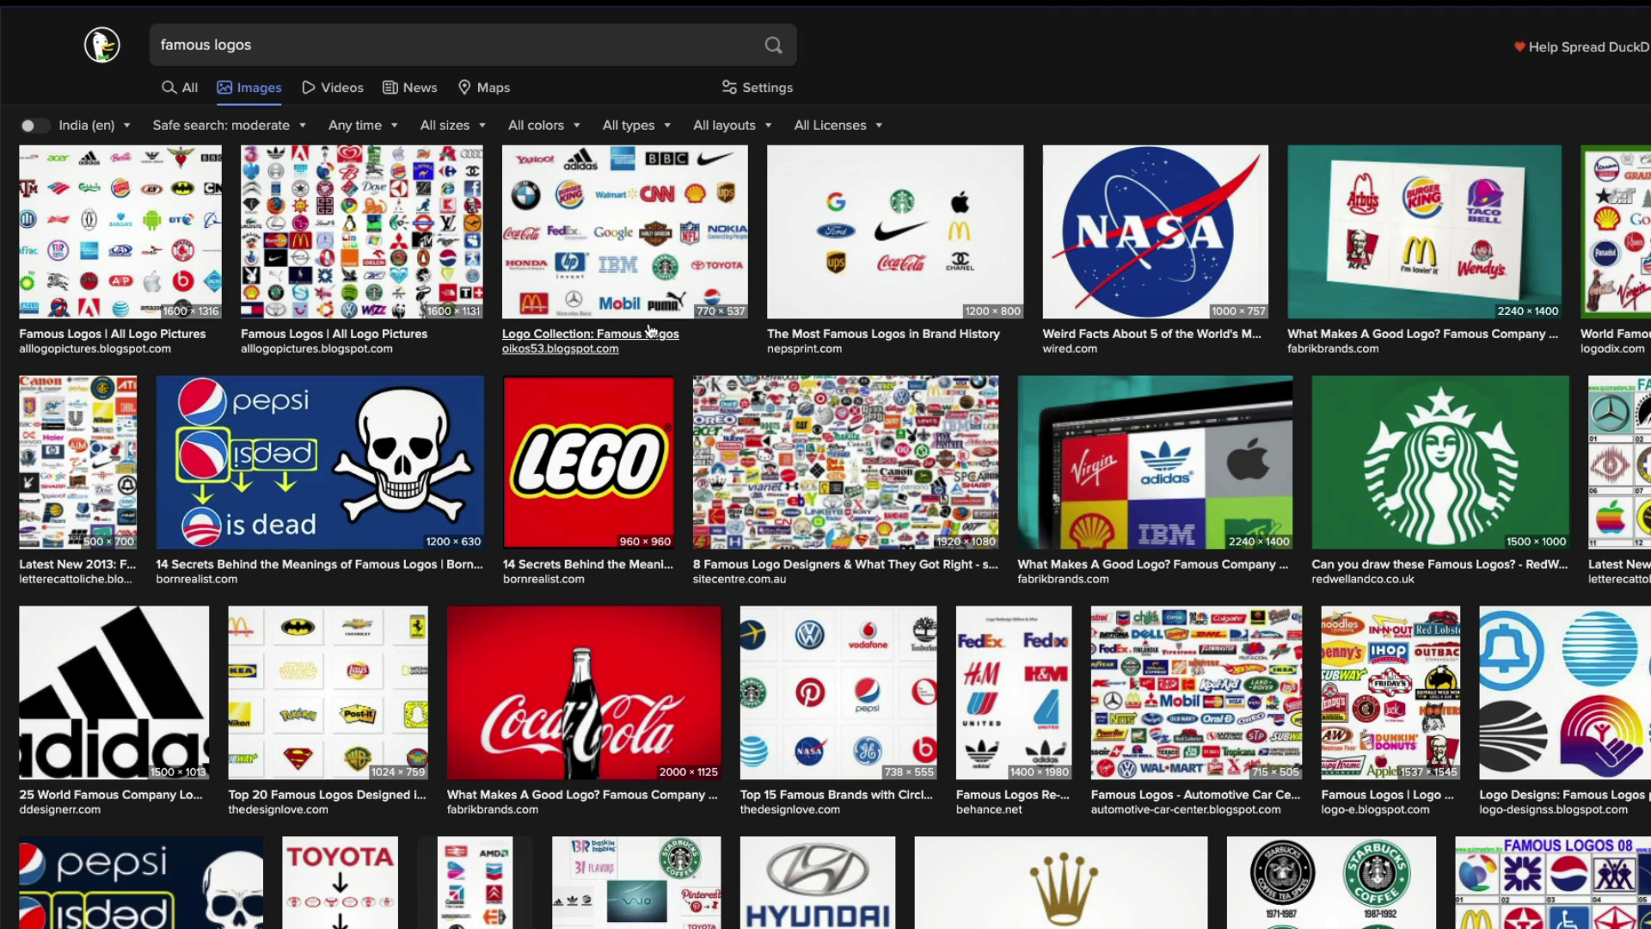
left_click(118, 262)
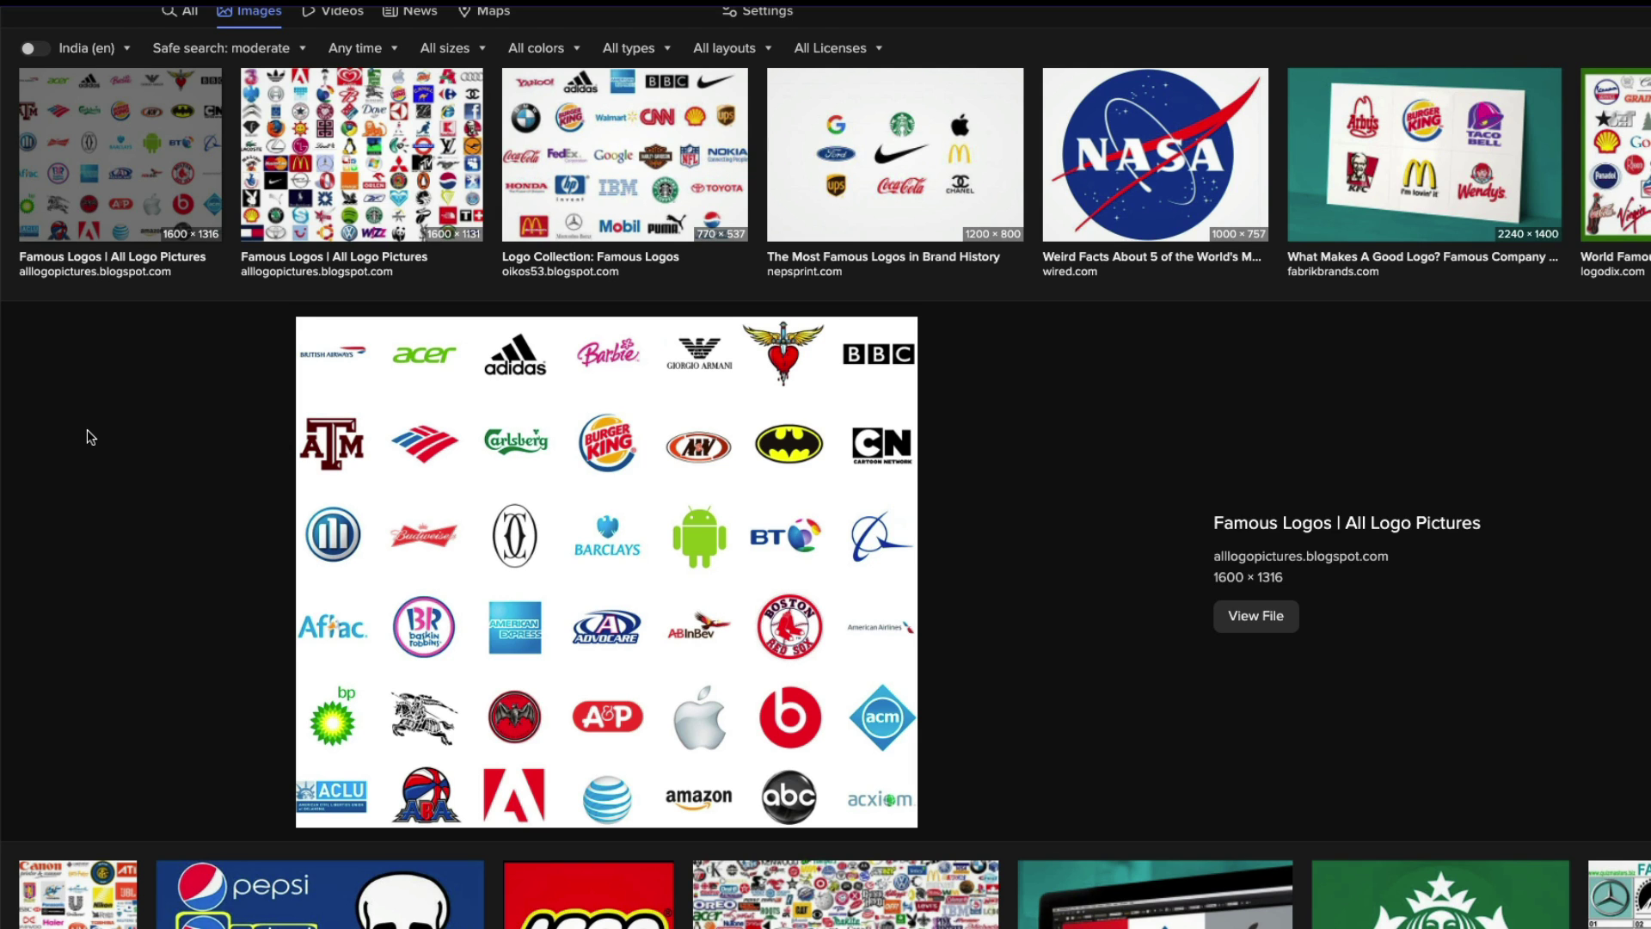
Search images for "mkbhd logo" to look up the existing design as a reference.
scroll(86, 436, "up", 1)
double_click(281, 39)
triple_click(280, 40)
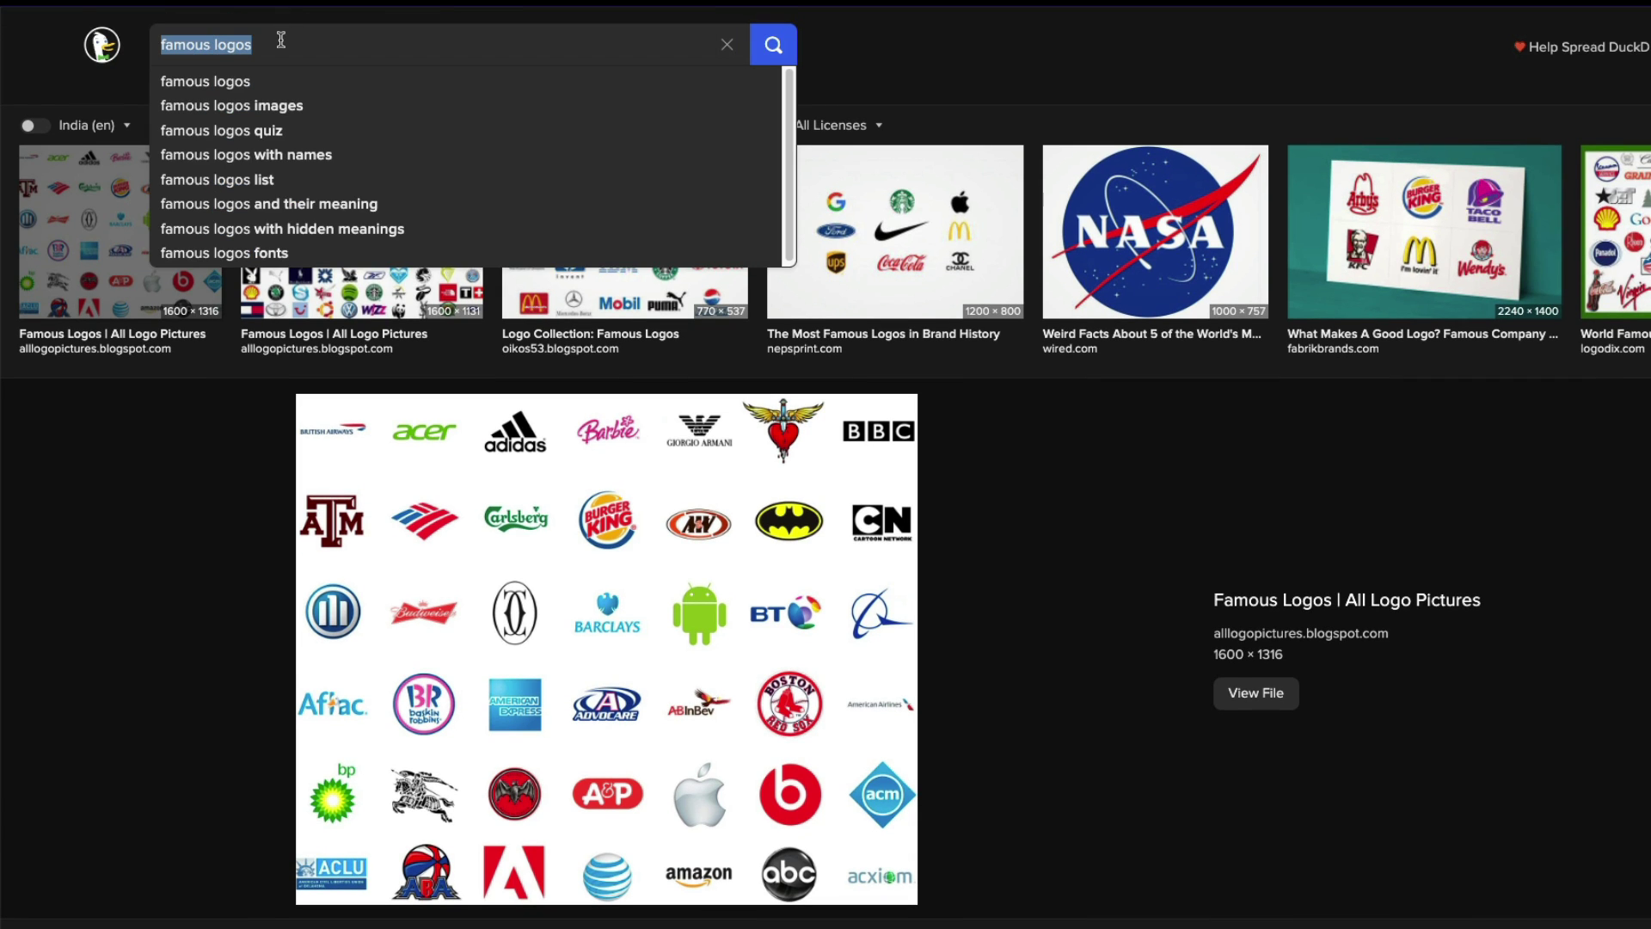
type("mkbhd logo")
key("Return")
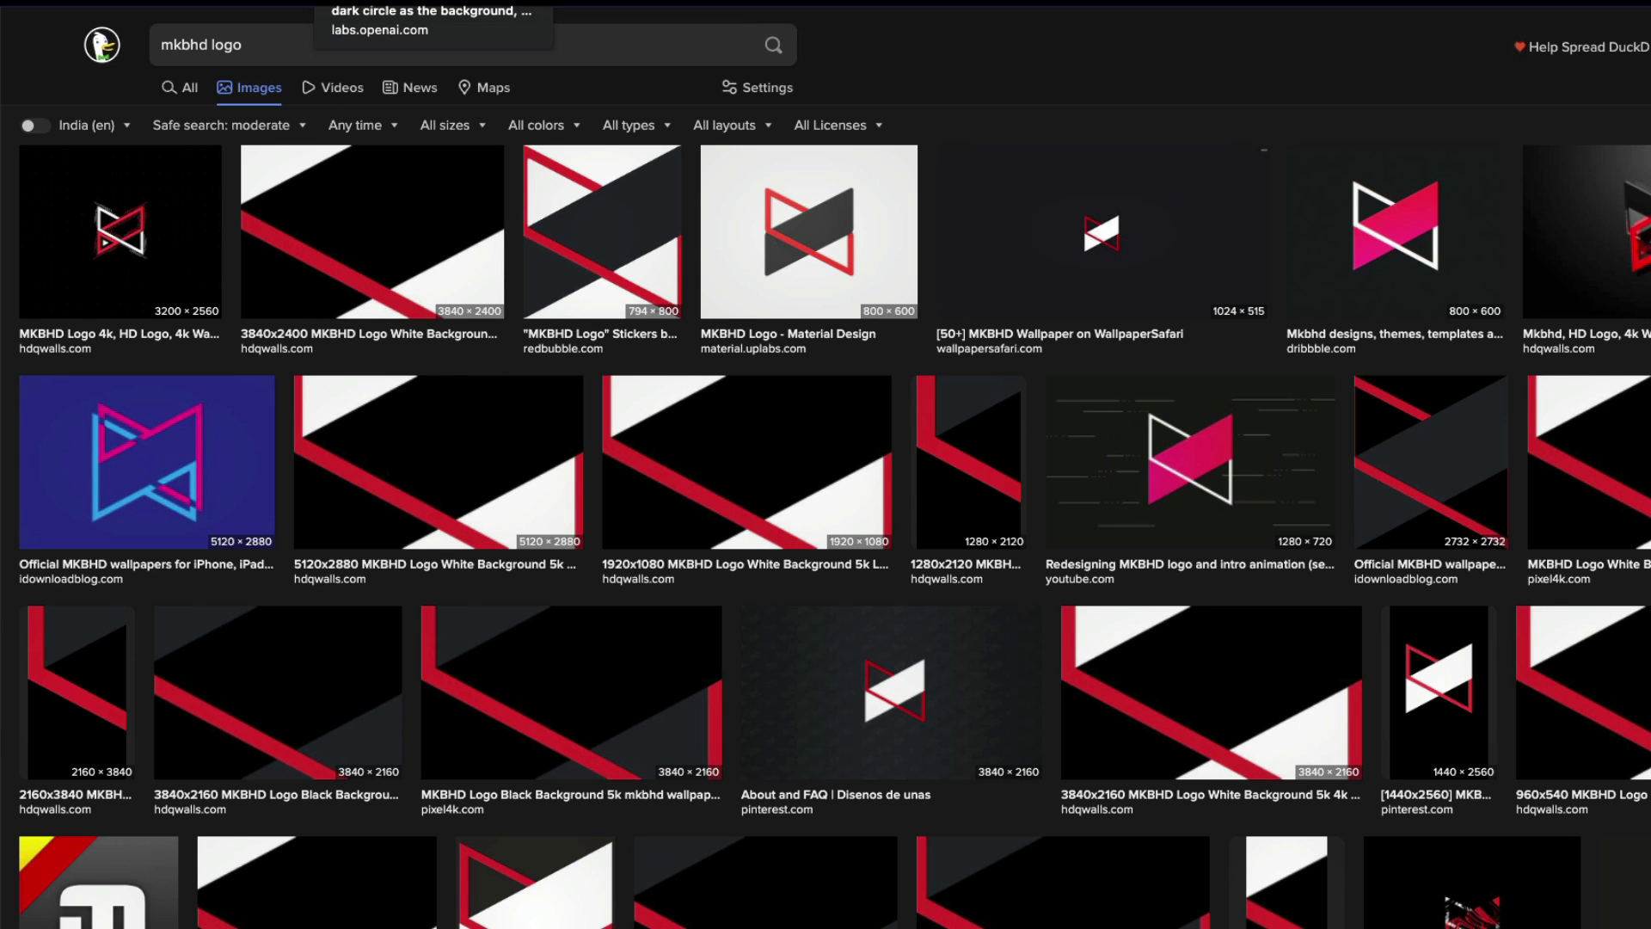
Switch back to DALL·E, clear the current prompt and open a blank prompt page.
left_click(430, 5)
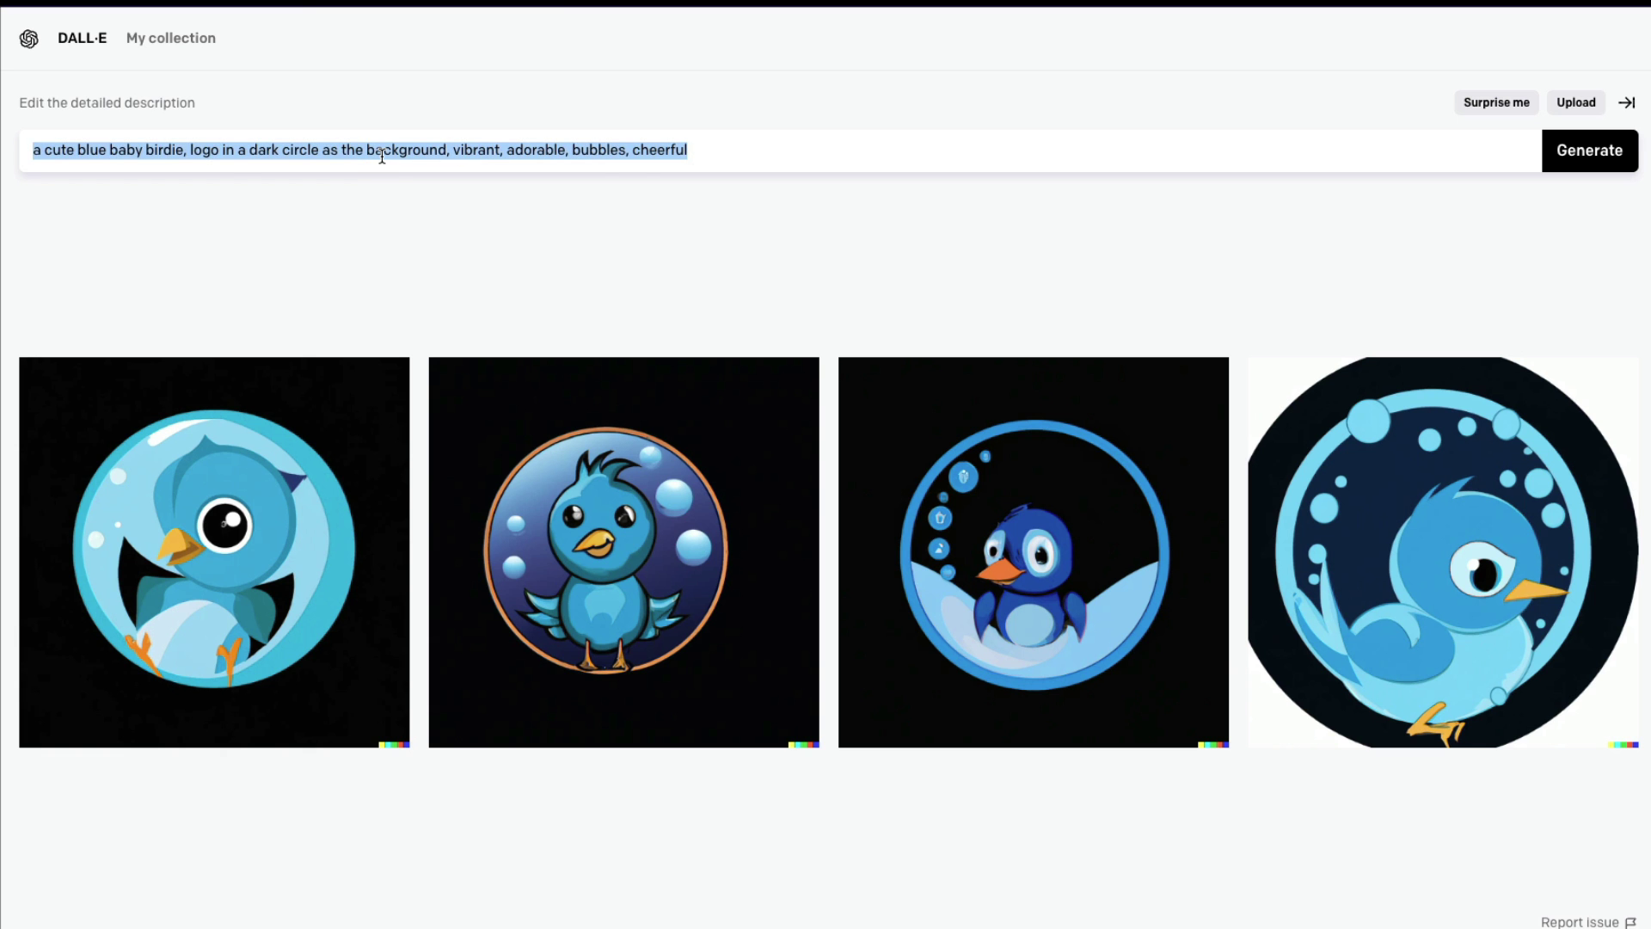
key("BackSpace")
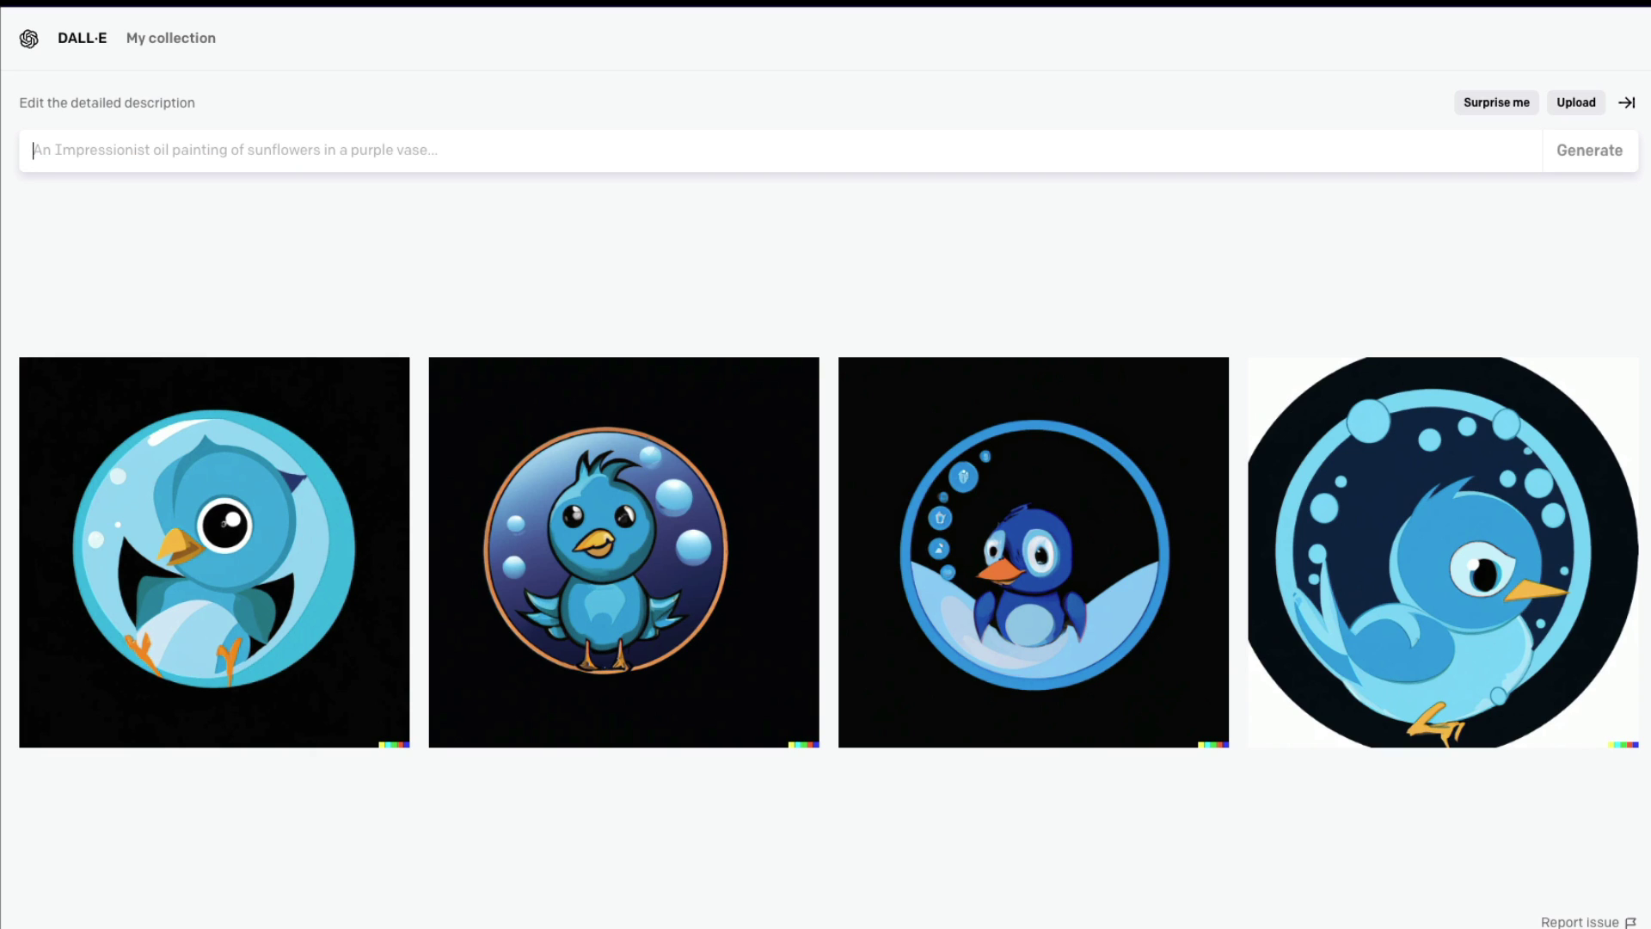
left_click(75, 41)
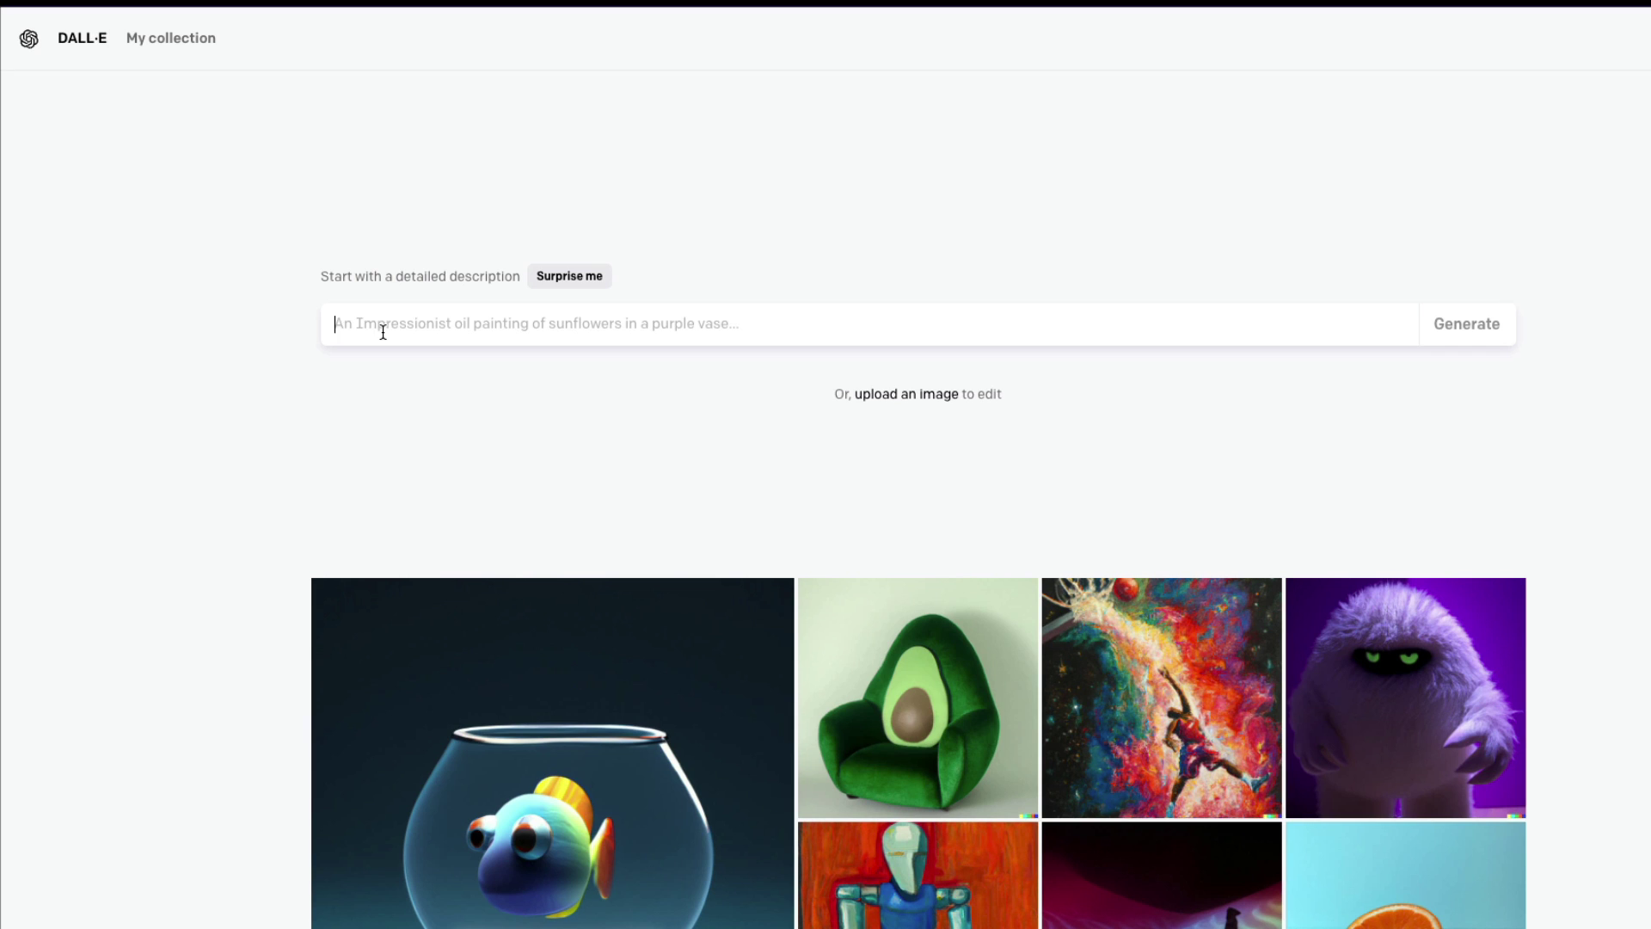
type("a logo ")
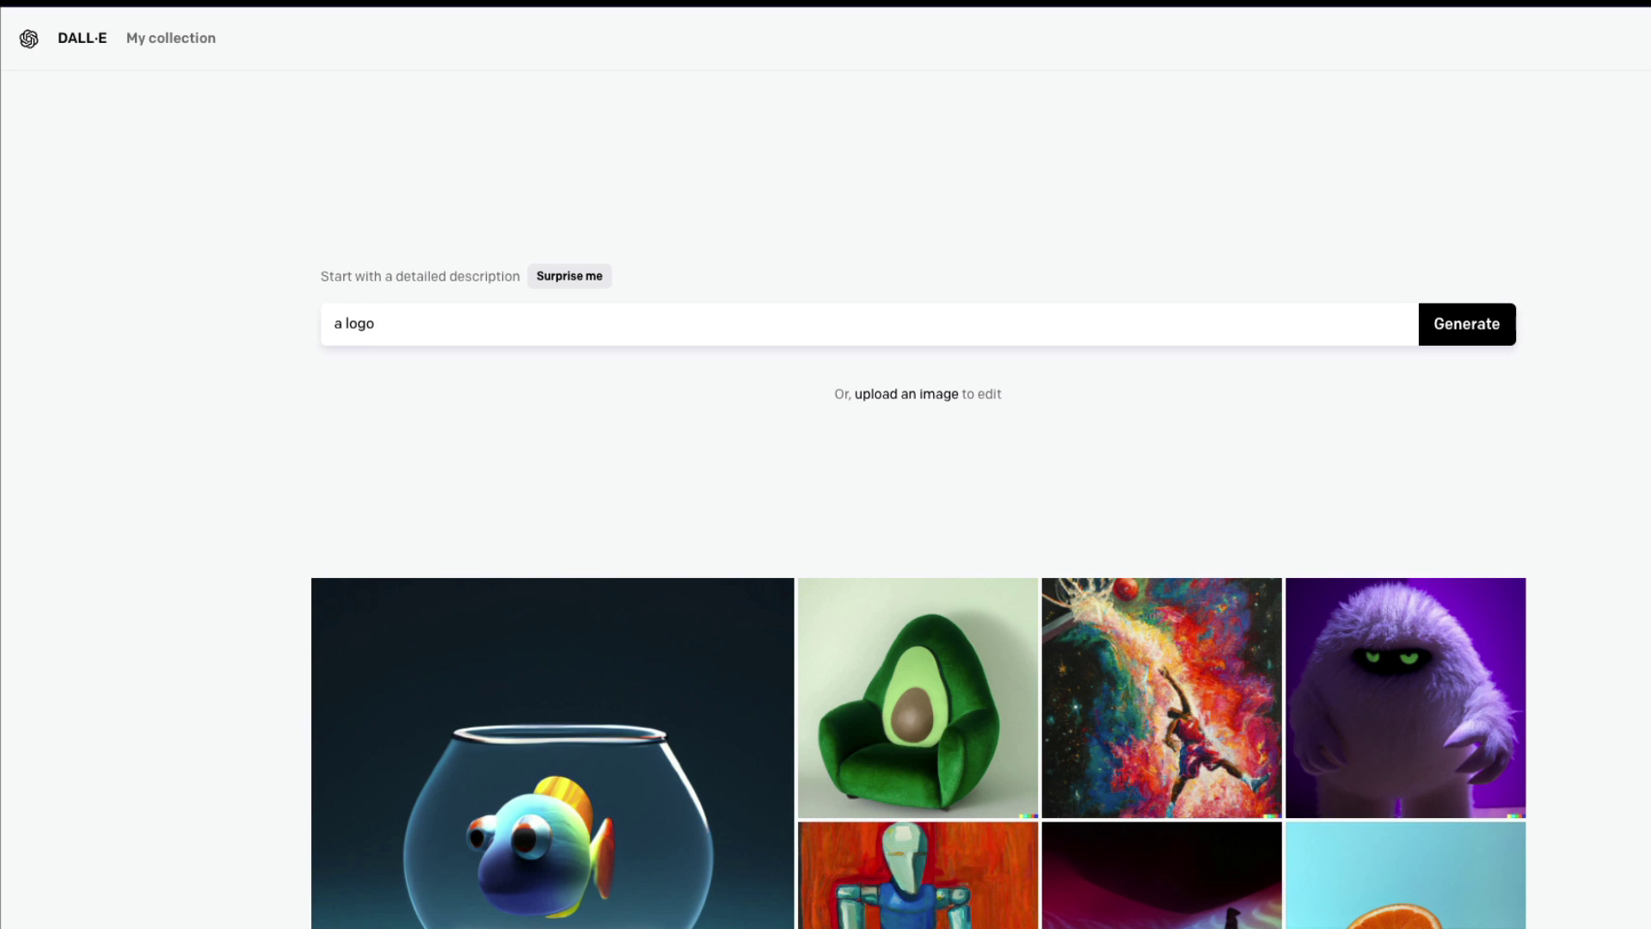
type("of m")
key("BackSpace")
key("BackSpace")
key("BackSpace")
type("f cr")
key("BackSpace")
key("BackSpace")
type("red and ")
type("black ")
type("color")
key("ctrl+a")
key("Right")
key("Return")
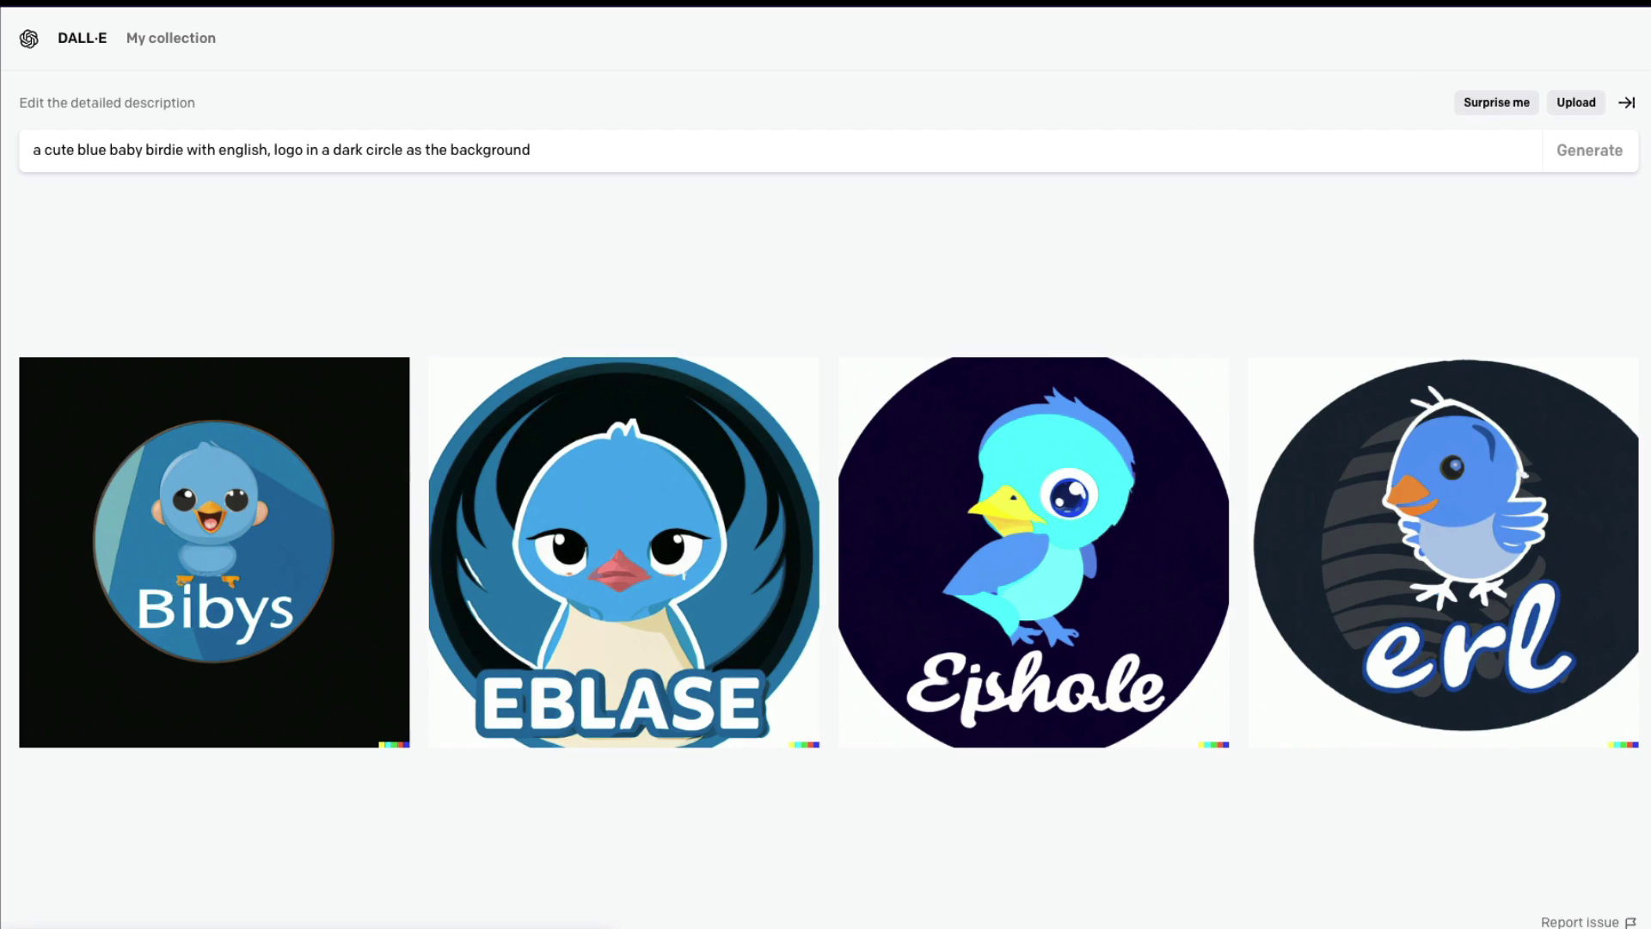
Copy the text "logo in a dark circle as the background, vibrant, adorable, bubbles, cheerful" from the earlier birdie prompt.
left_click_drag(272, 152, 583, 152)
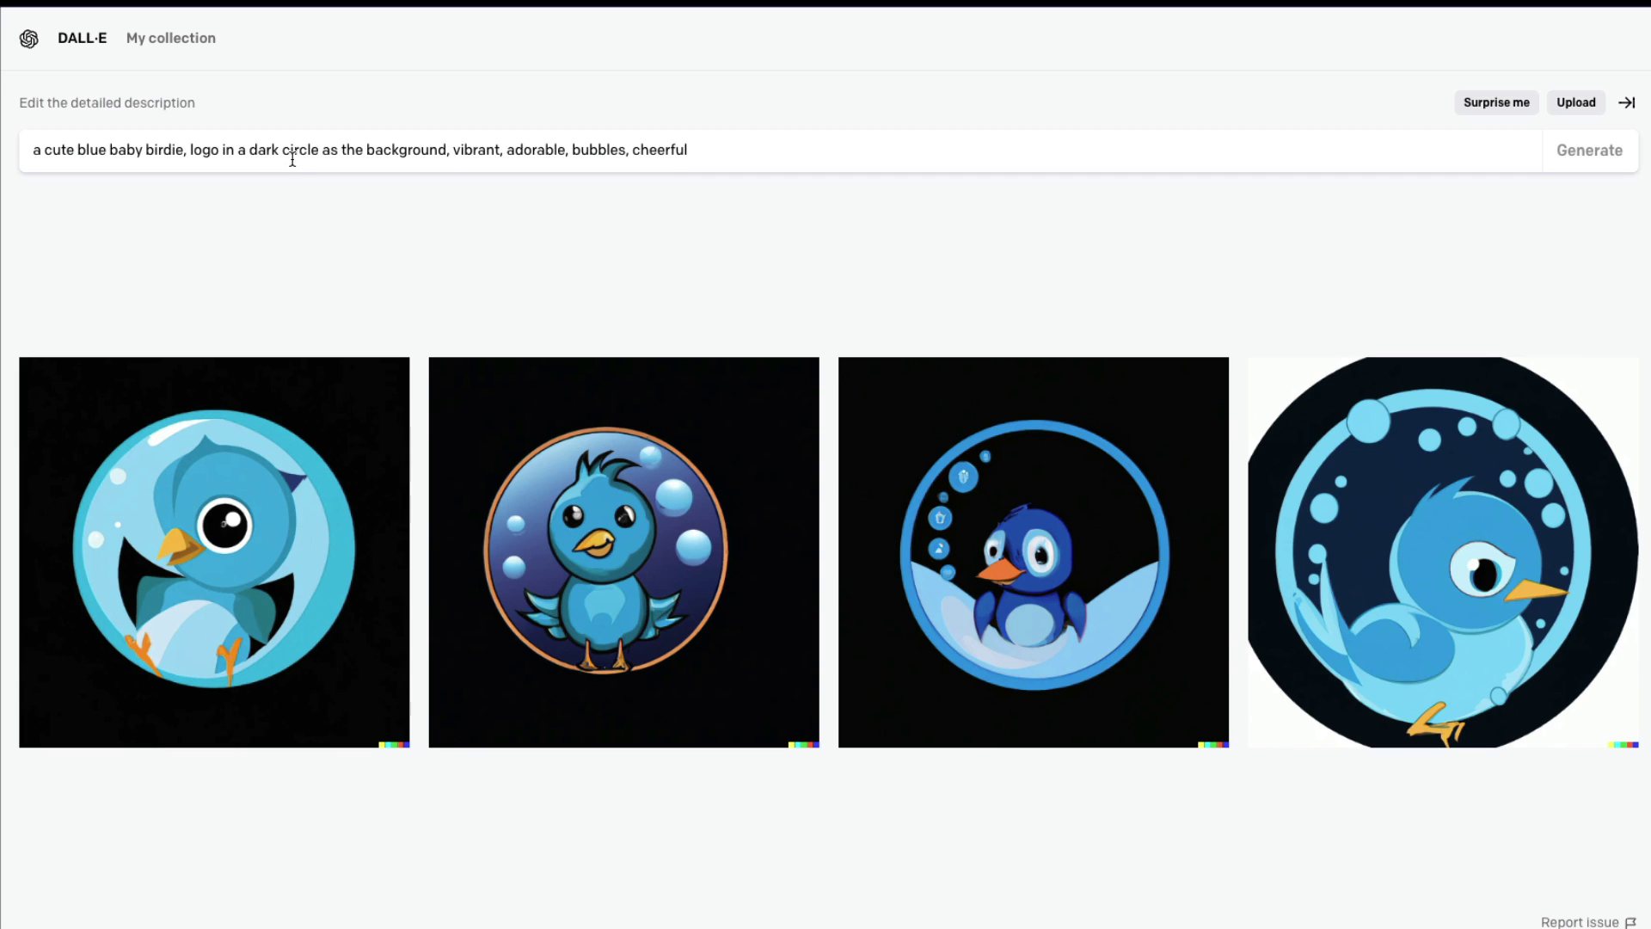
left_click_drag(191, 152, 726, 149)
key("ctrl+c")
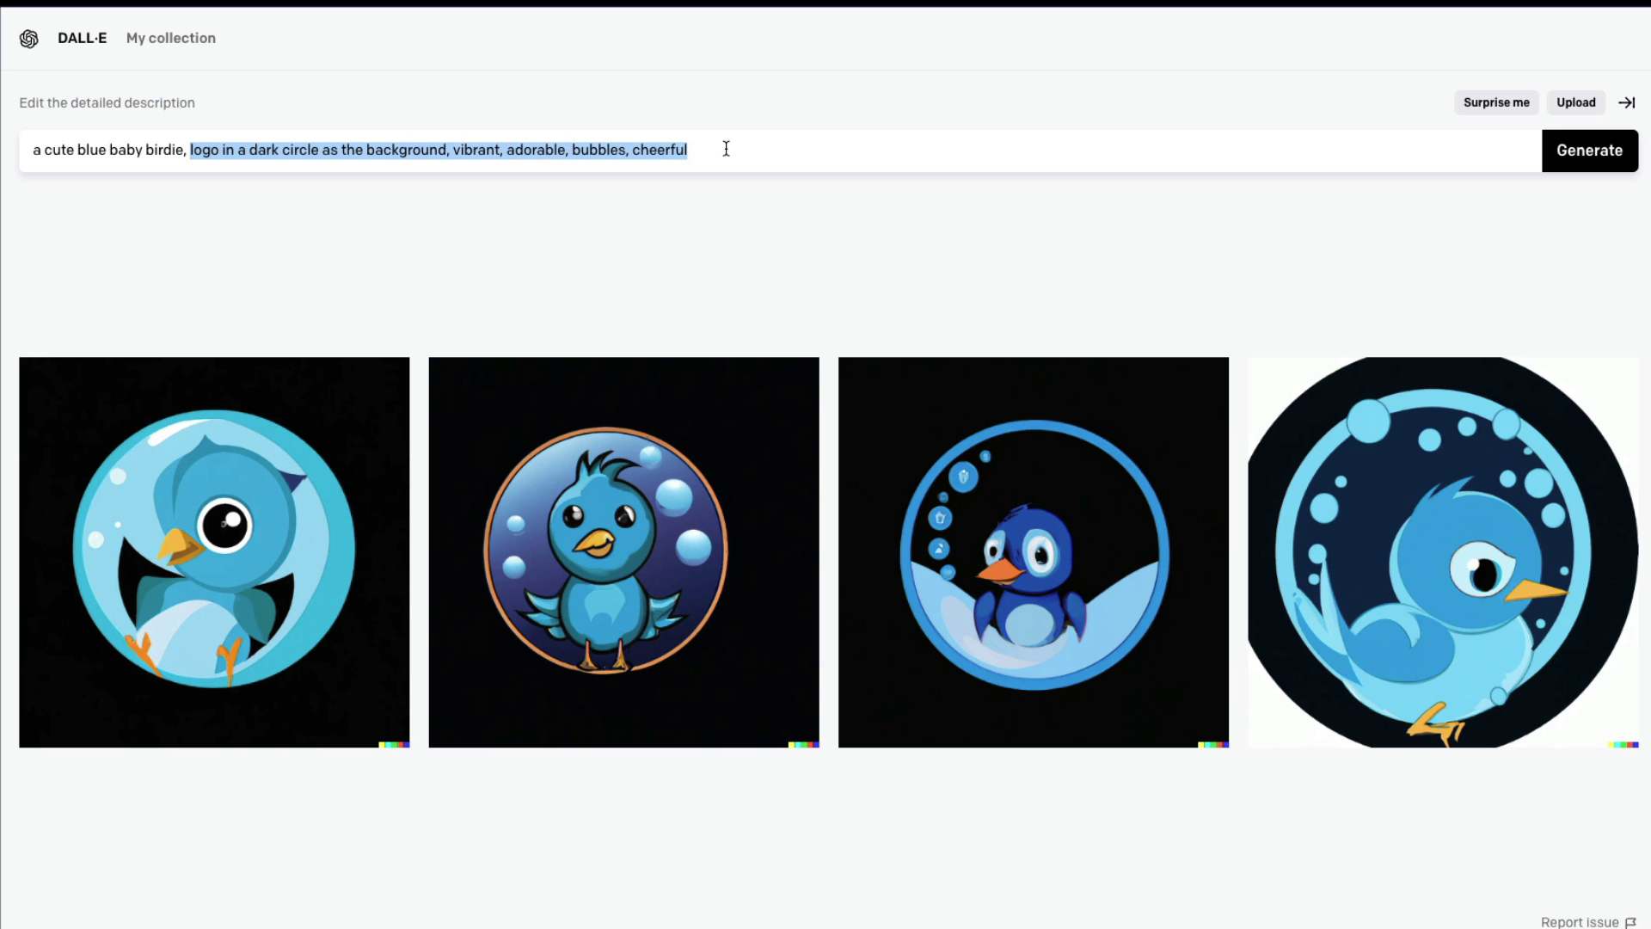
On a blank prompt page, write "red and black logo" followed by the copied background and style text, without repeating the word "logo".
left_click(83, 44)
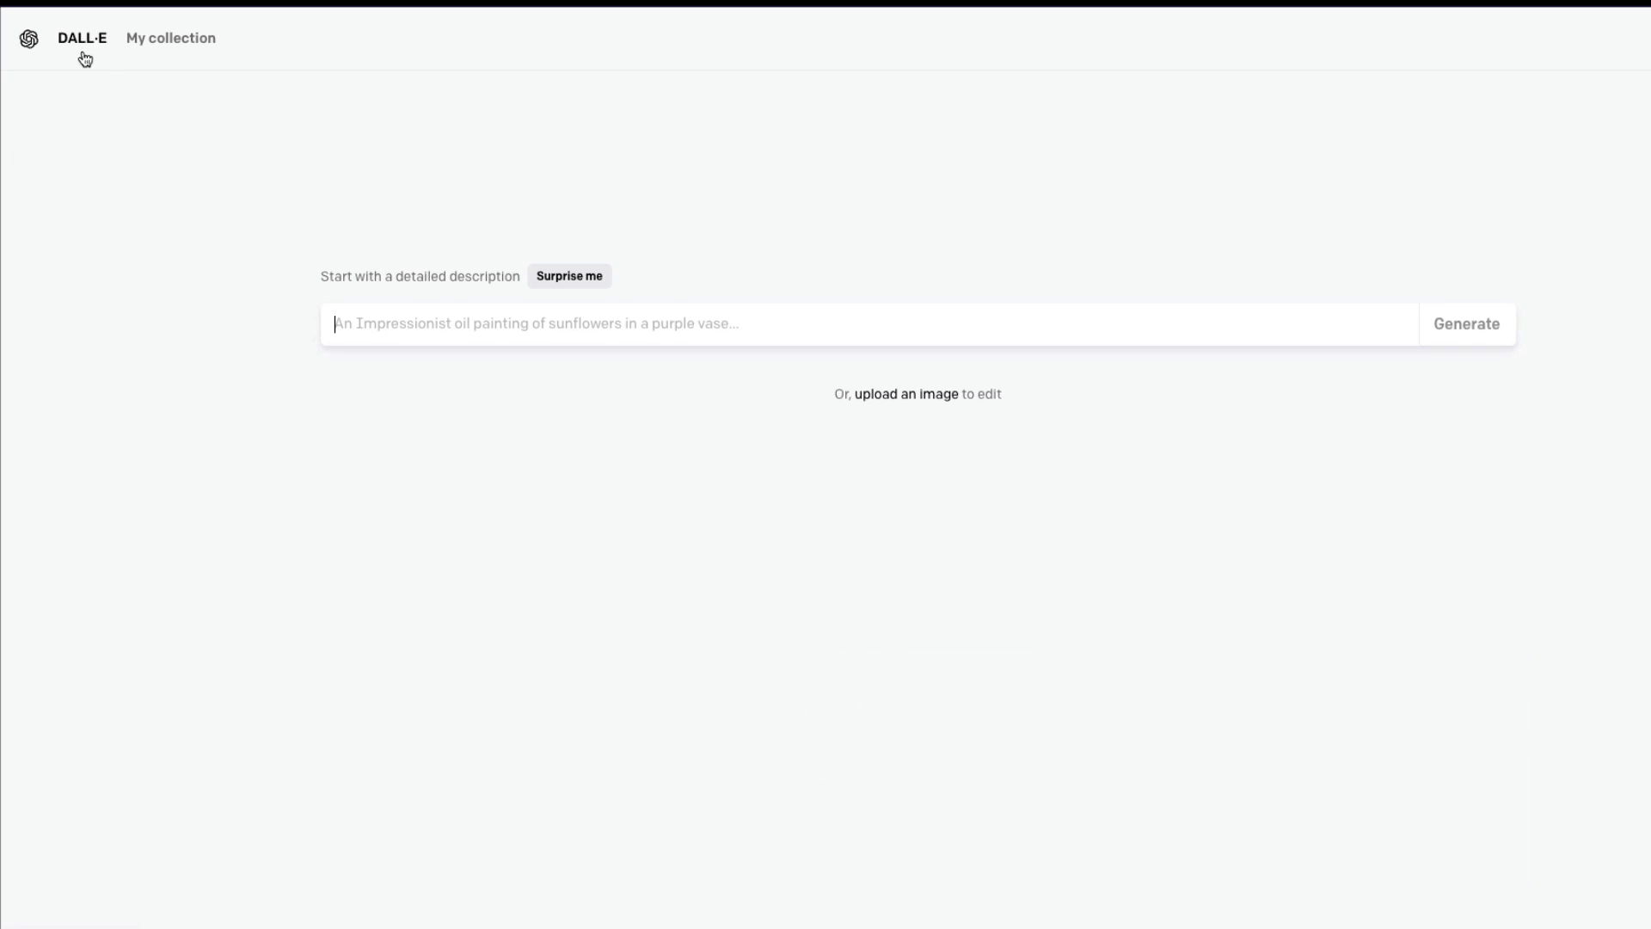
left_click(550, 342)
type("re")
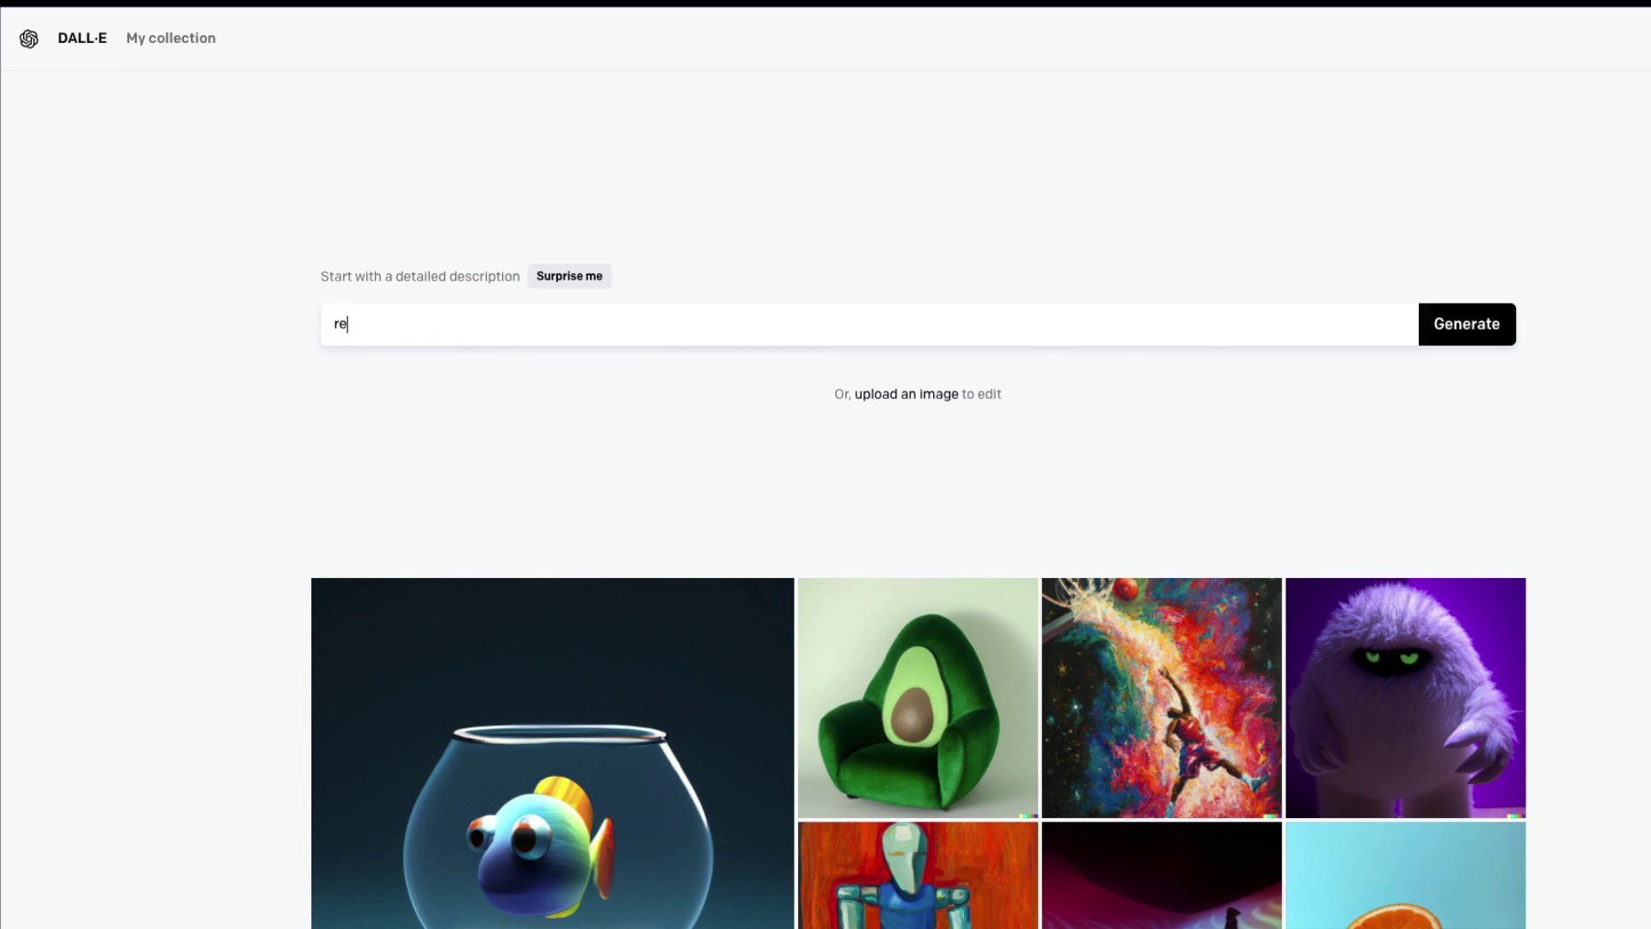
type("d and back")
key("BackSpace")
key("BackSpace")
key("BackSpace")
key("BackSpace")
type("lack logo")
key("ctrl+v")
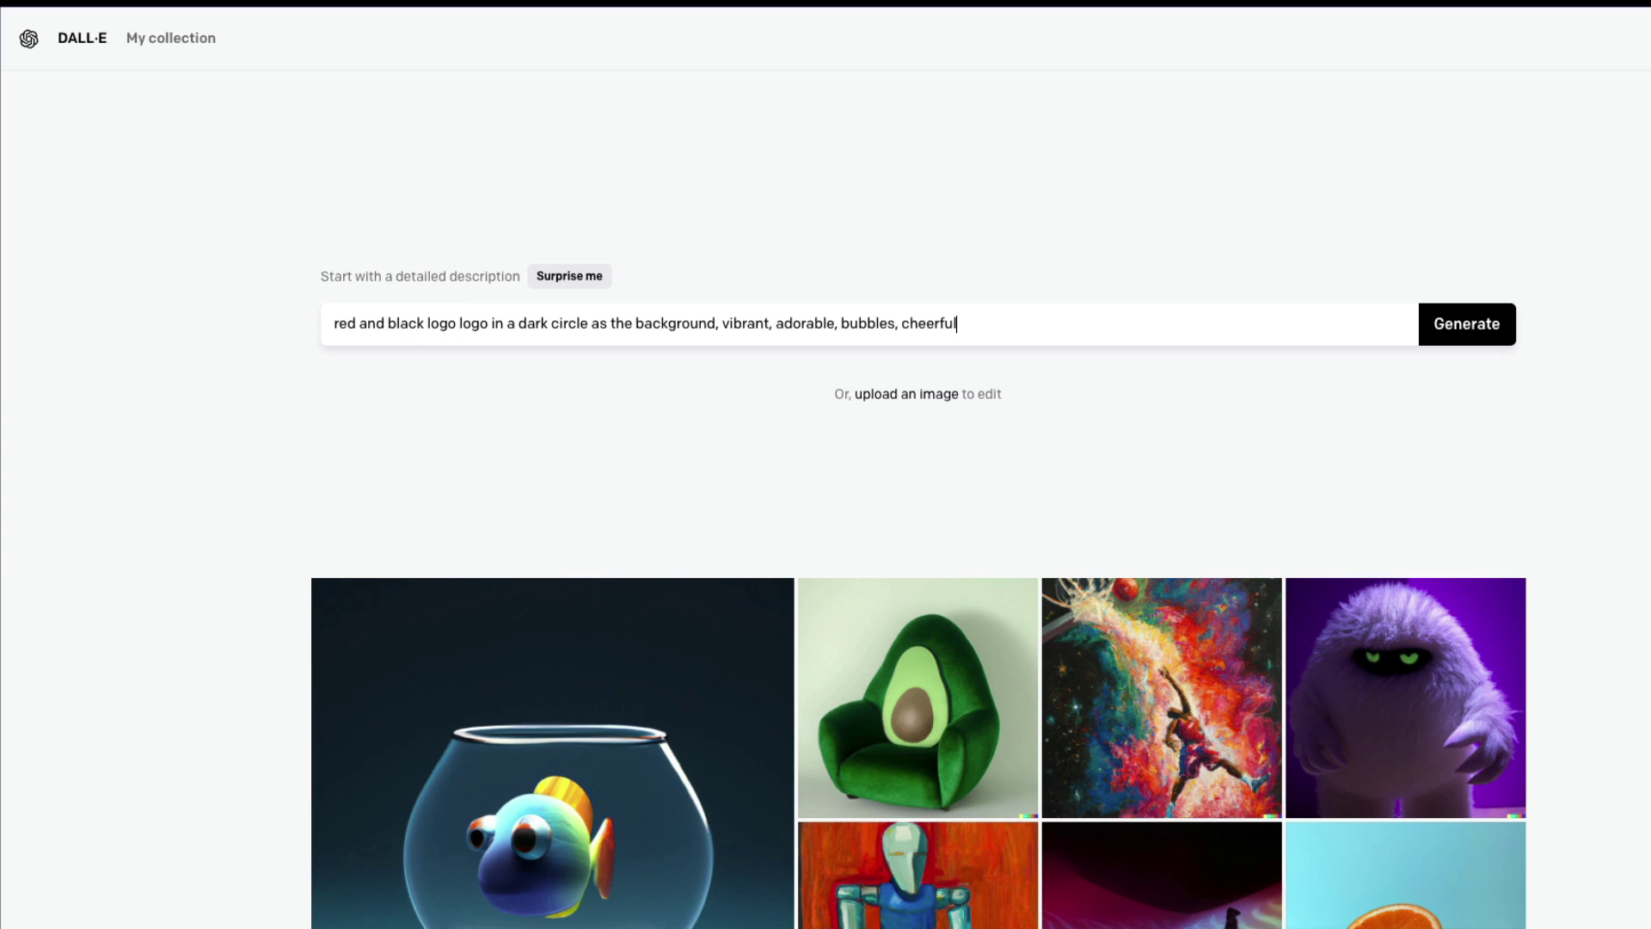
double_click(473, 324)
key("BackSpace")
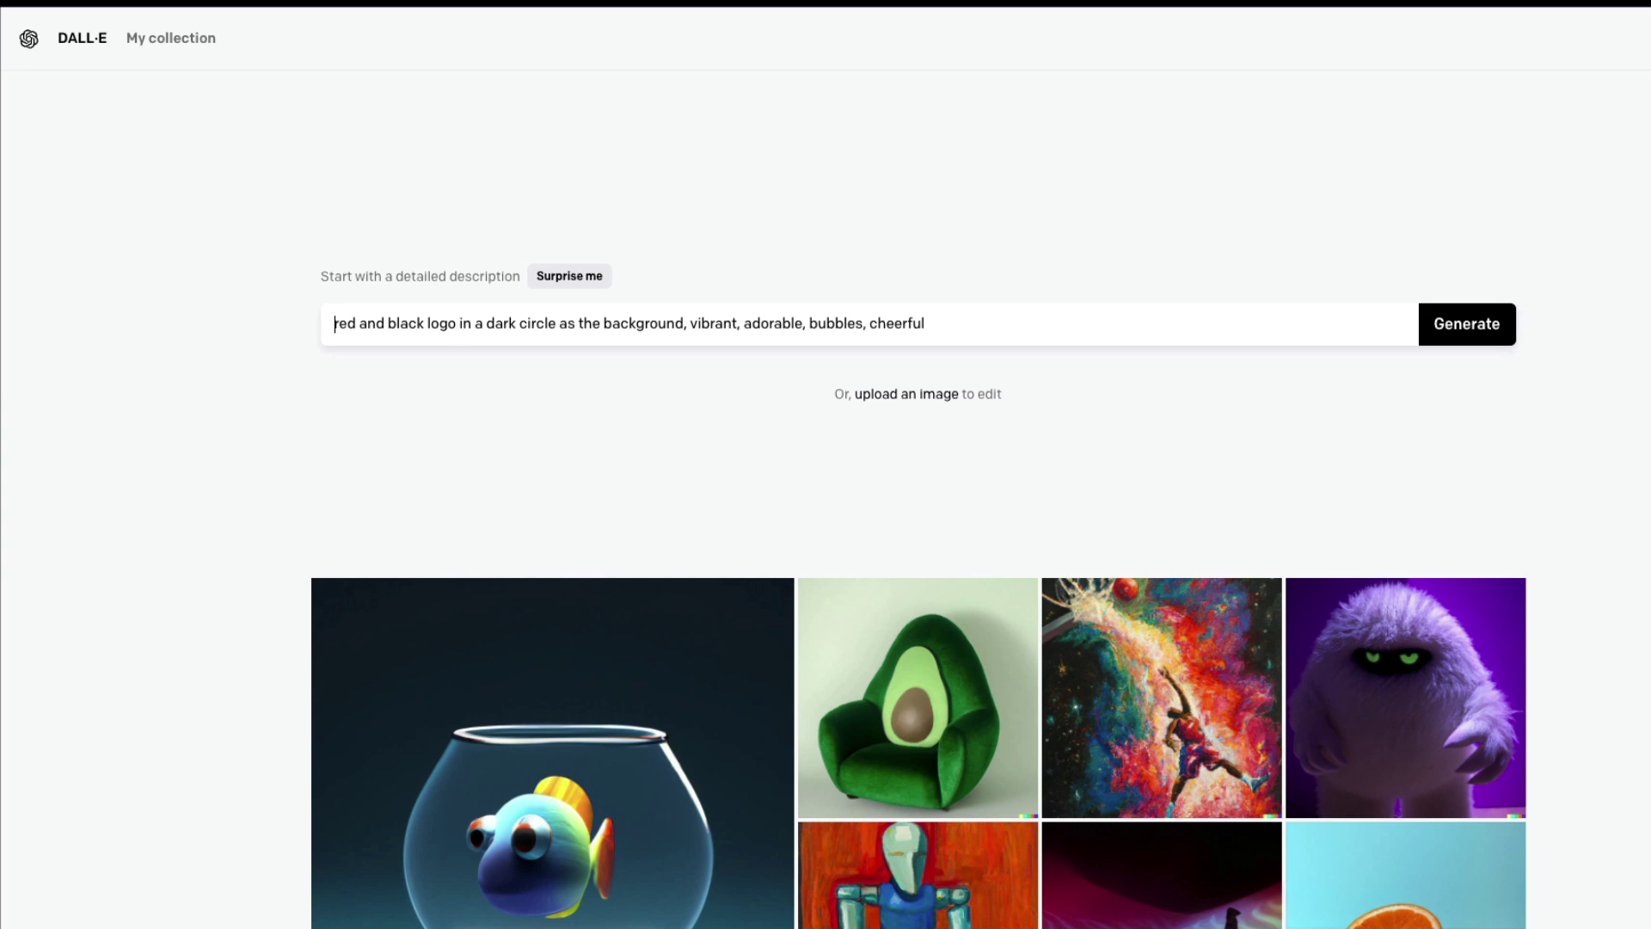
Add "mkbhd in" at the beginning of the prompt, generate the images and check the MKBHD logo search results for comparison.
left_click(334, 323)
type("m and")
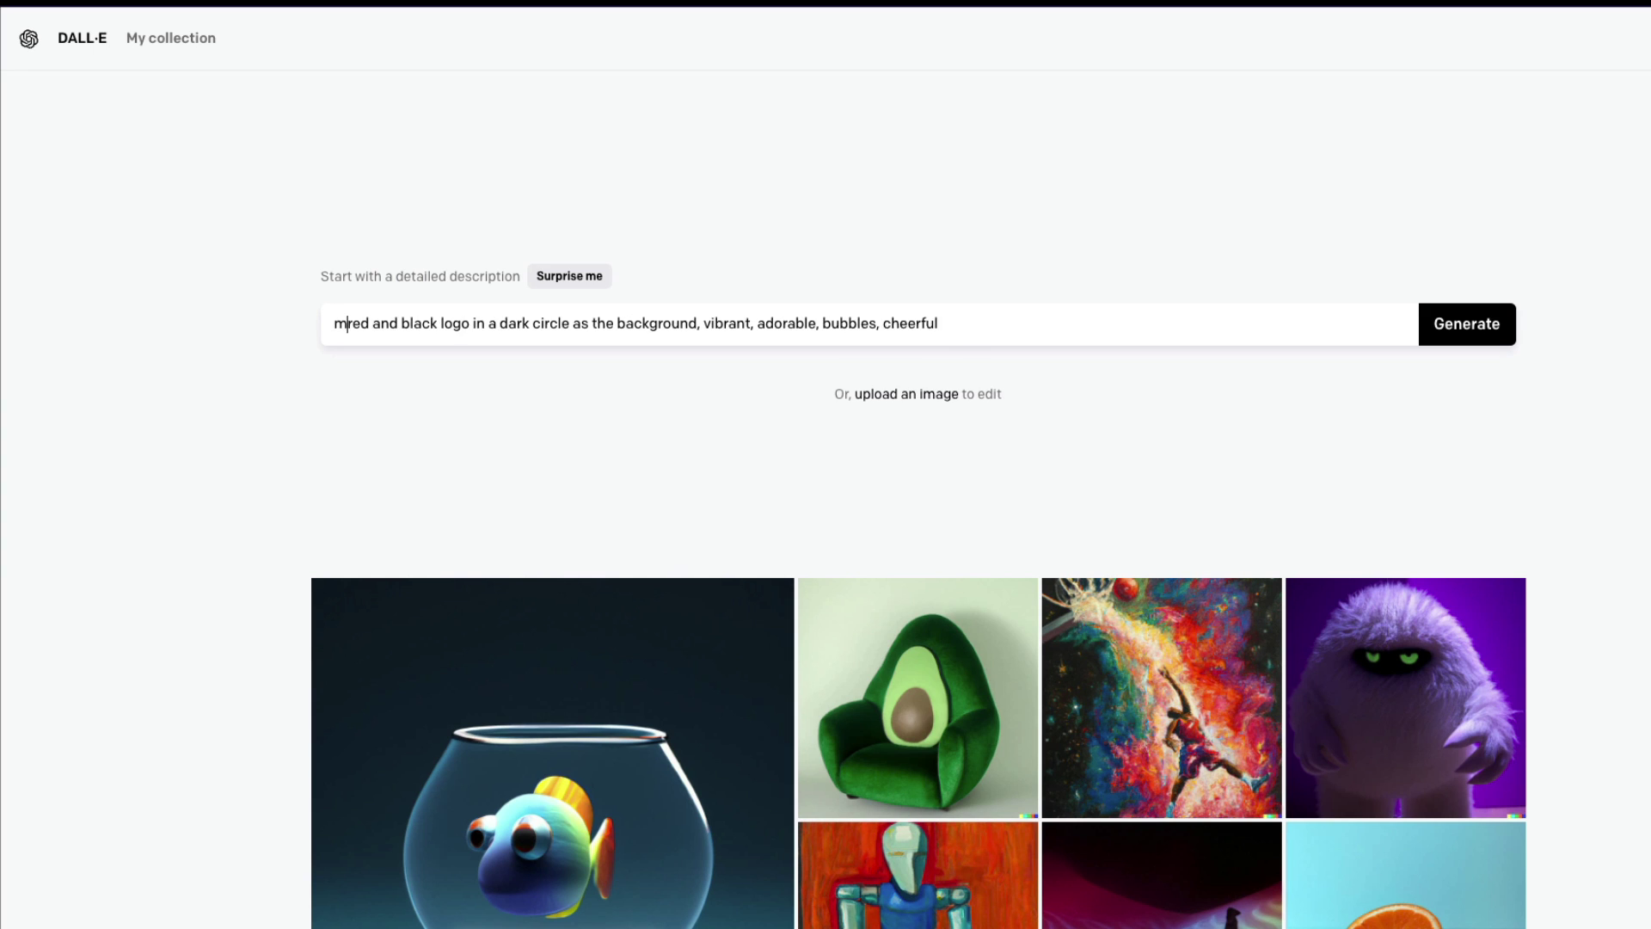
key("BackSpace")
key("BackSpace")
key("BackSpace")
key("BackSpace")
type("kb")
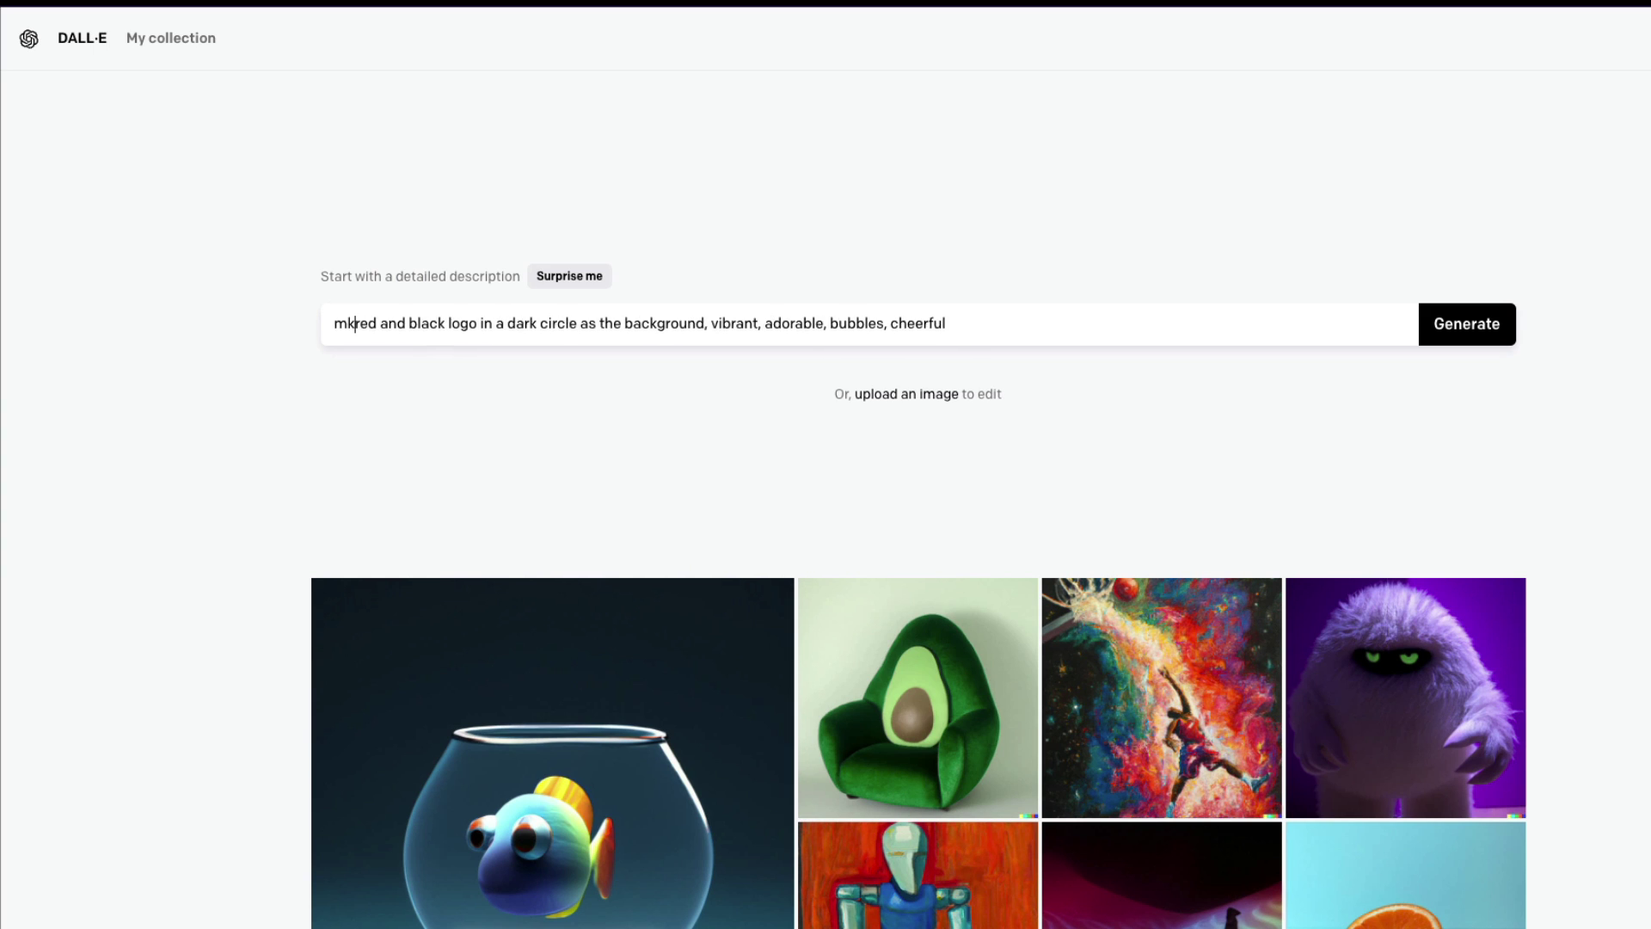
type("hd in")
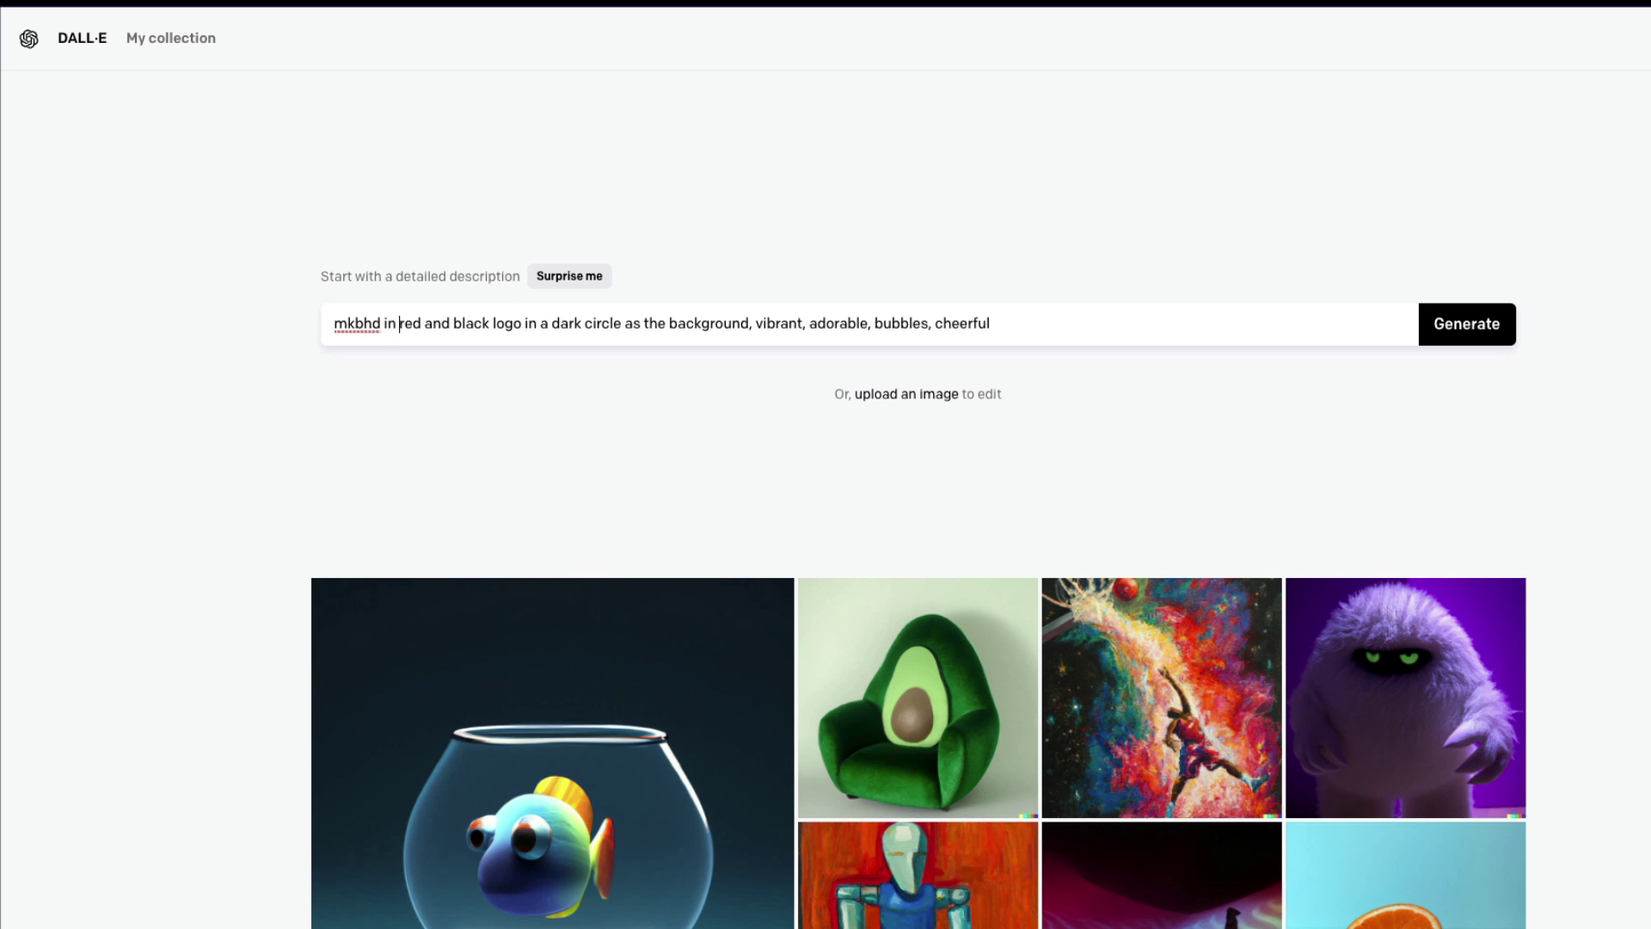
left_click(1489, 334)
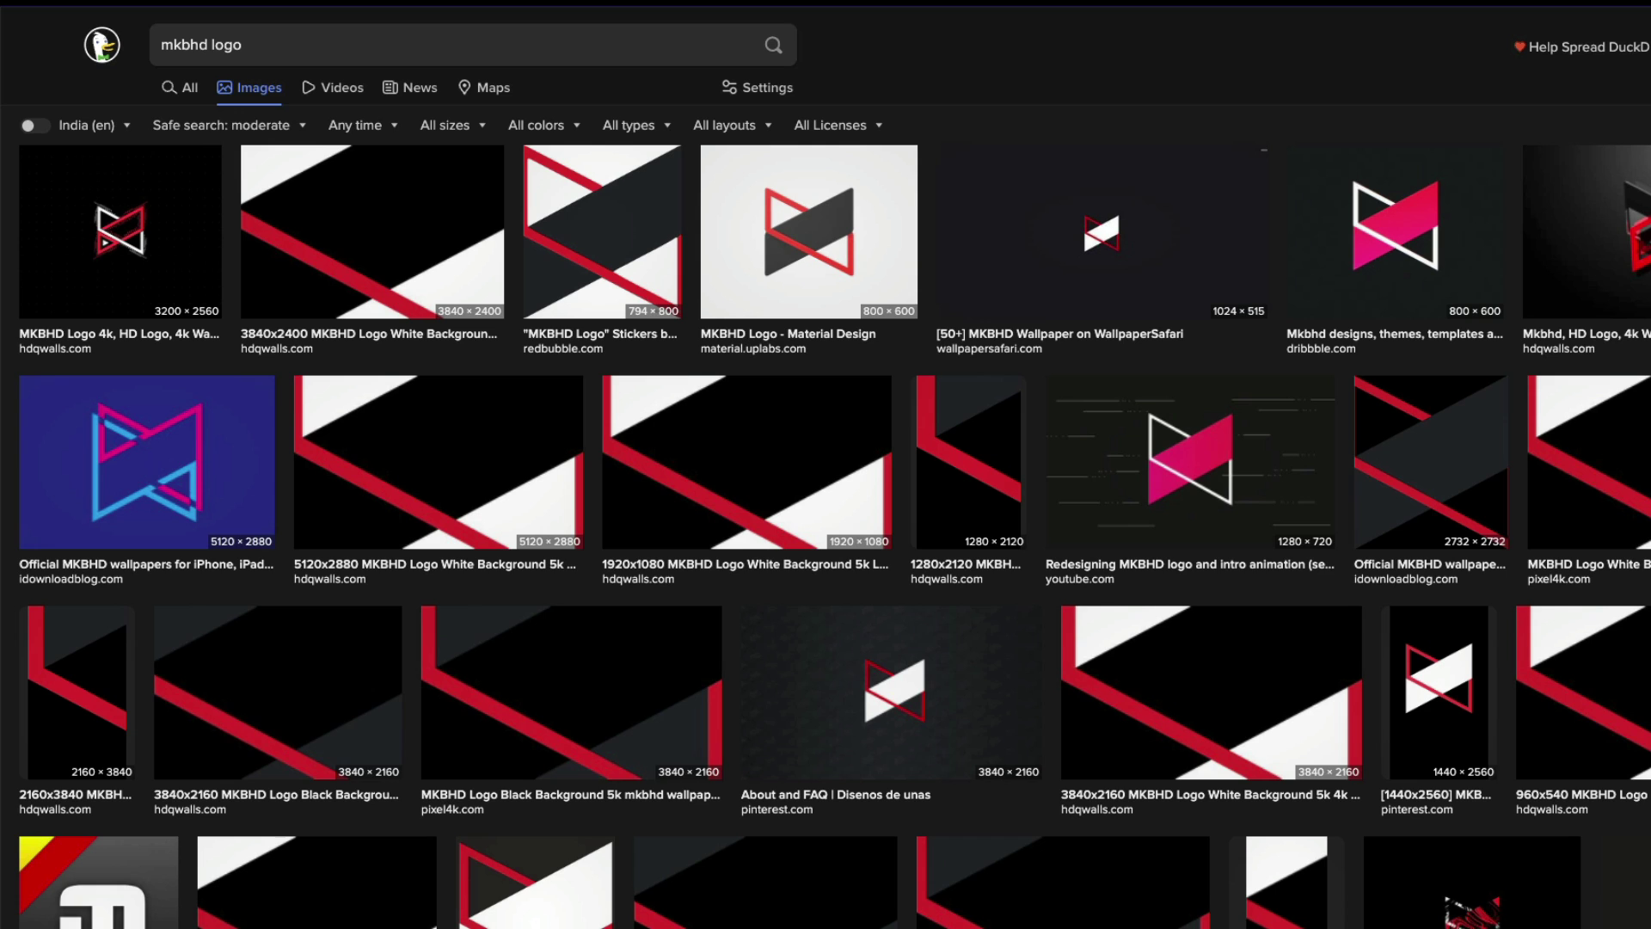
scroll(658, 664, "up", 1)
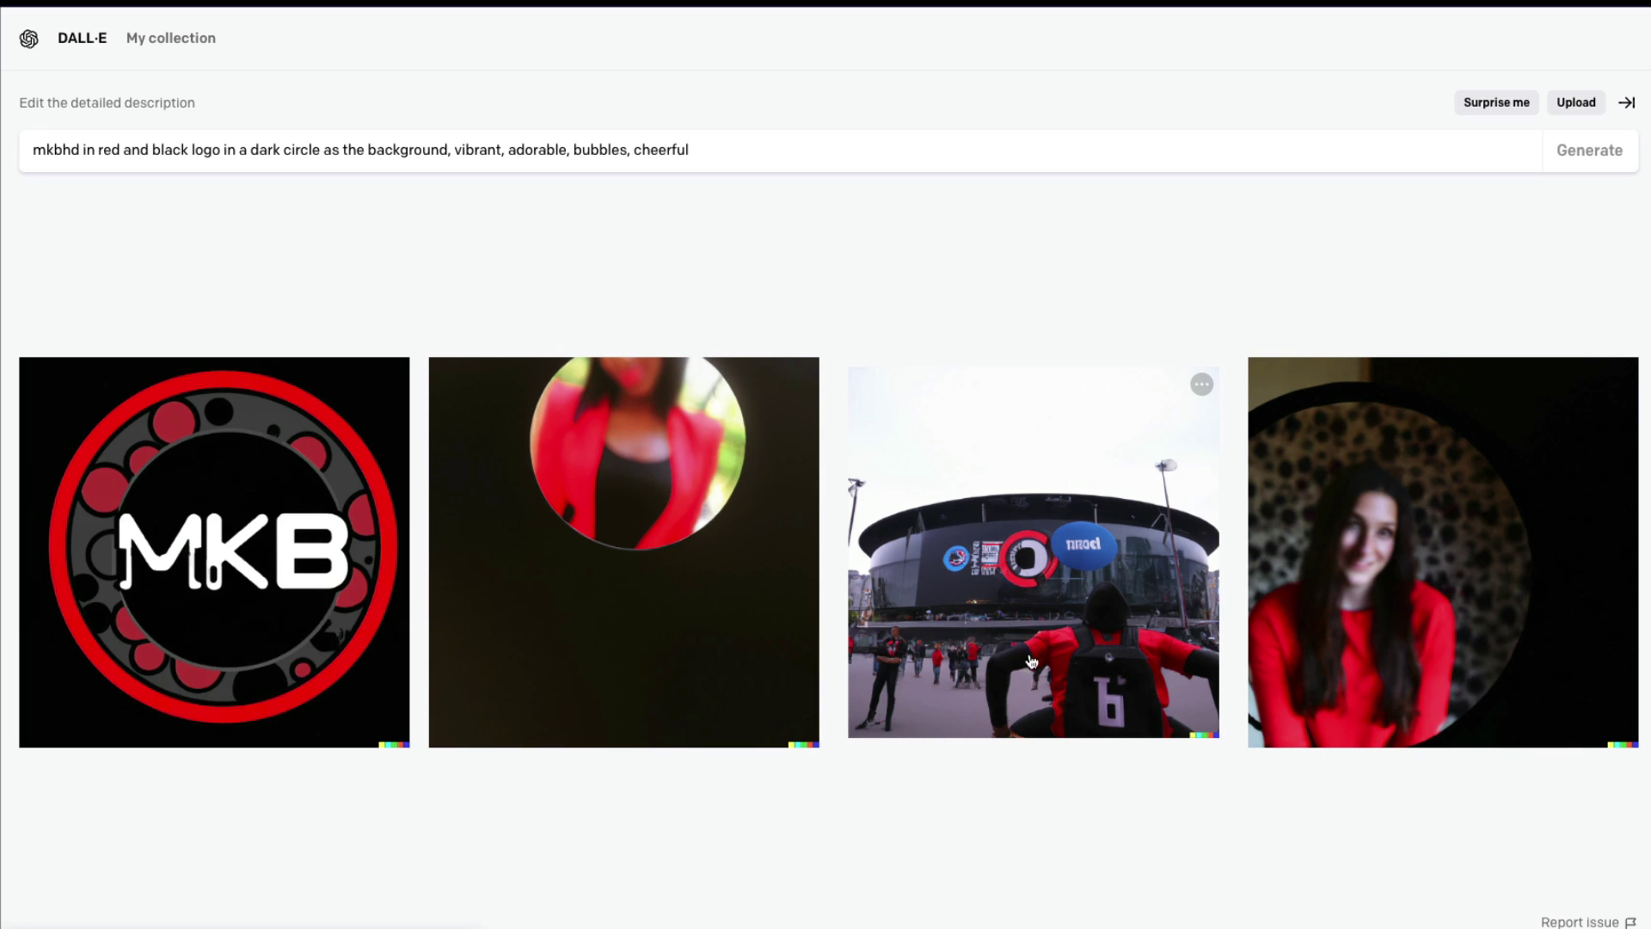
Replace "mkbhd" at the beginning of the prompt with "a".
double_click(69, 154)
key("BackSpace")
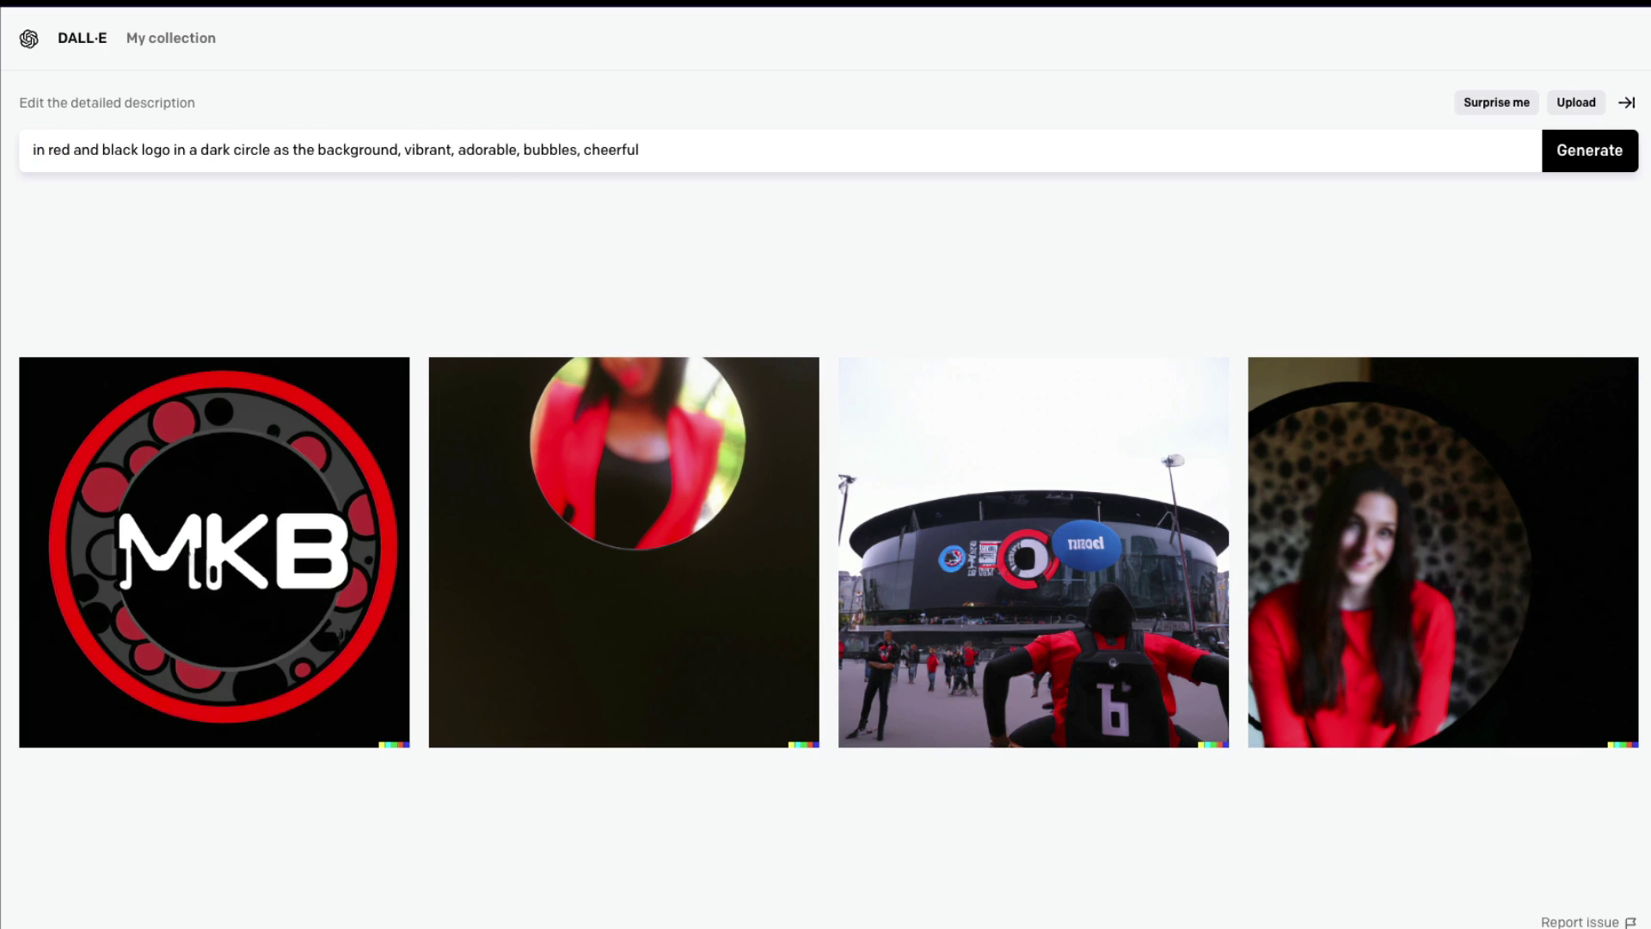
type("a cross")
key("BackSpace")
key("BackSpace")
key("BackSpace")
key("BackSpace")
key("BackSpace")
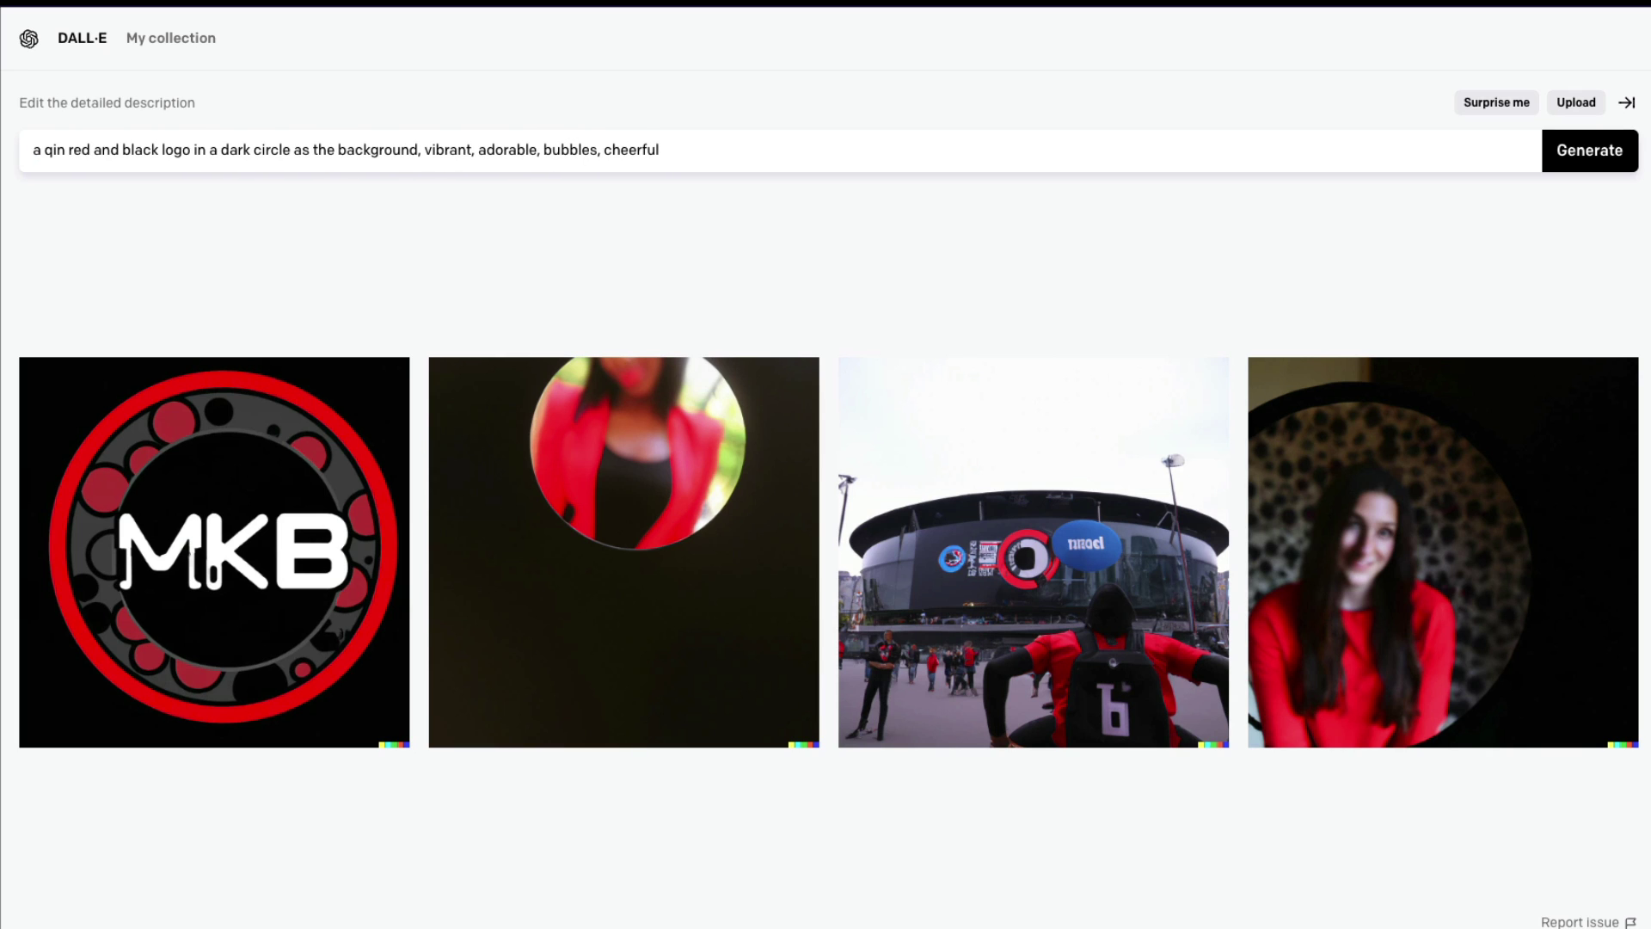
left_click(50, 150)
key("BackSpace")
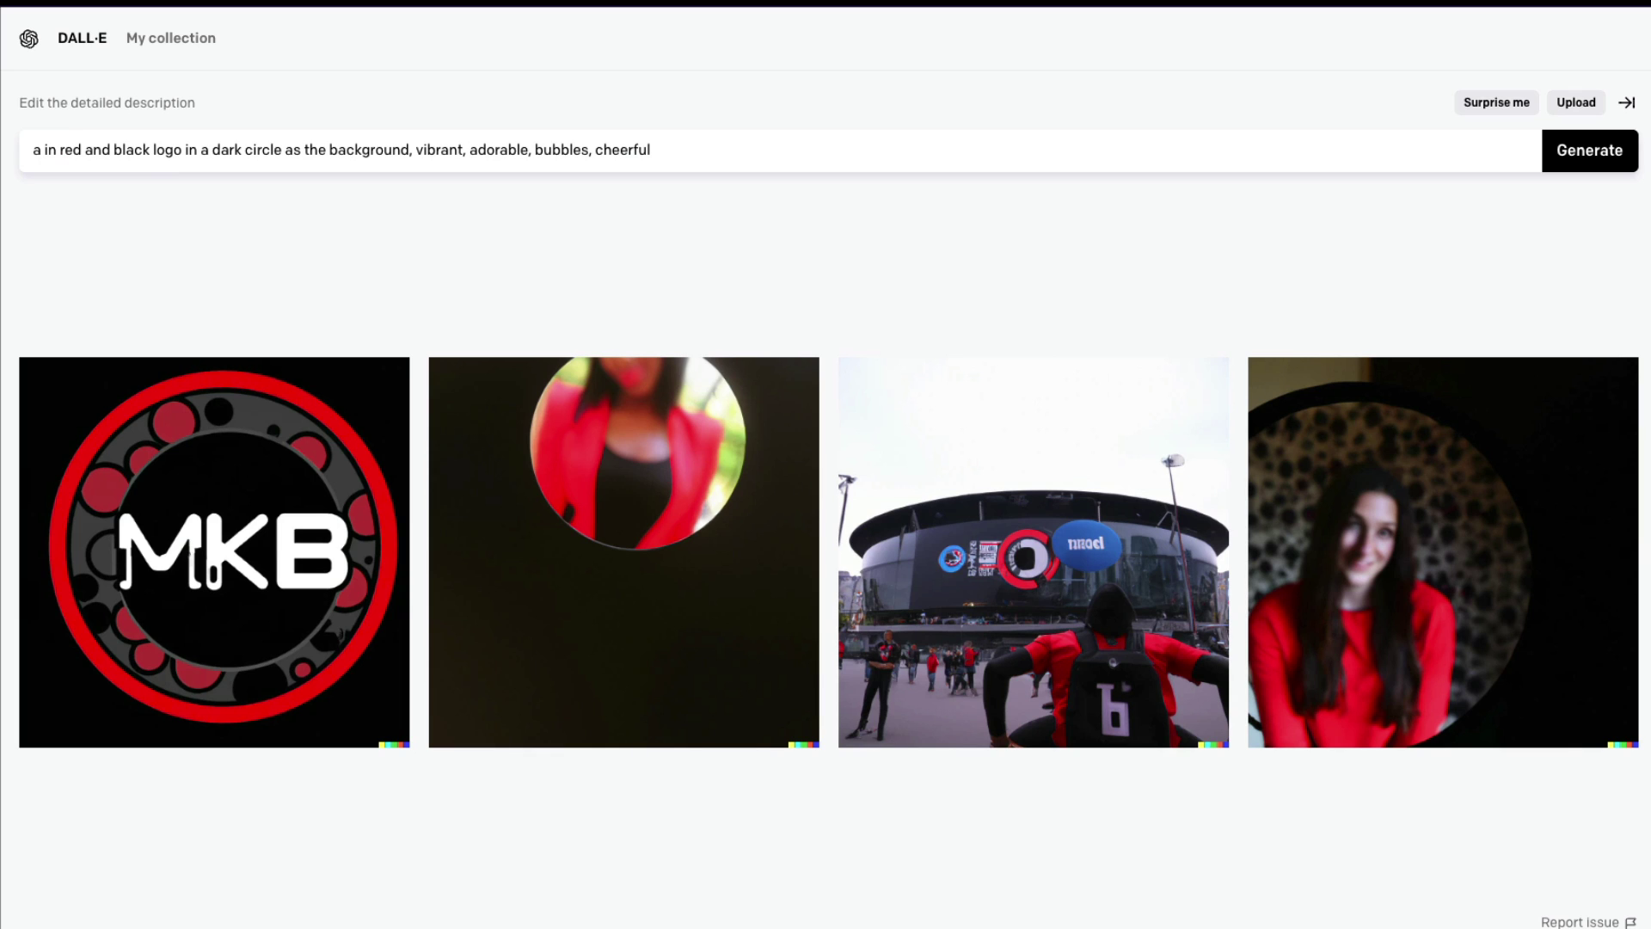
type("tape")
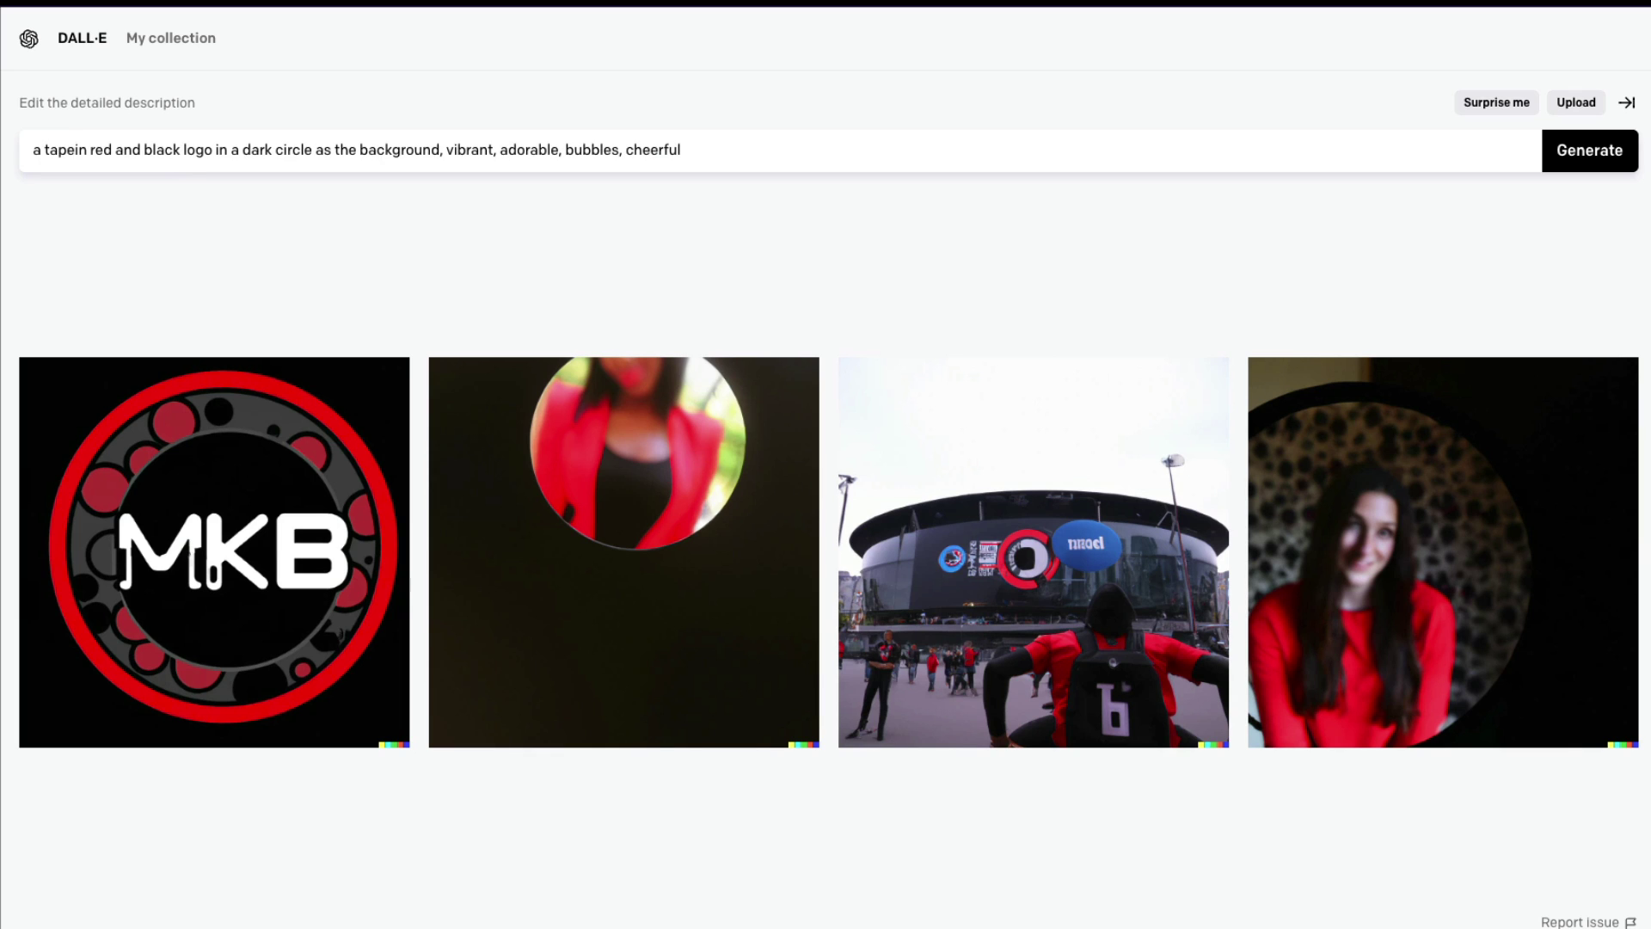
key("BackSpace")
key("BackSpace")
key("BackSpace")
key("BackSpace")
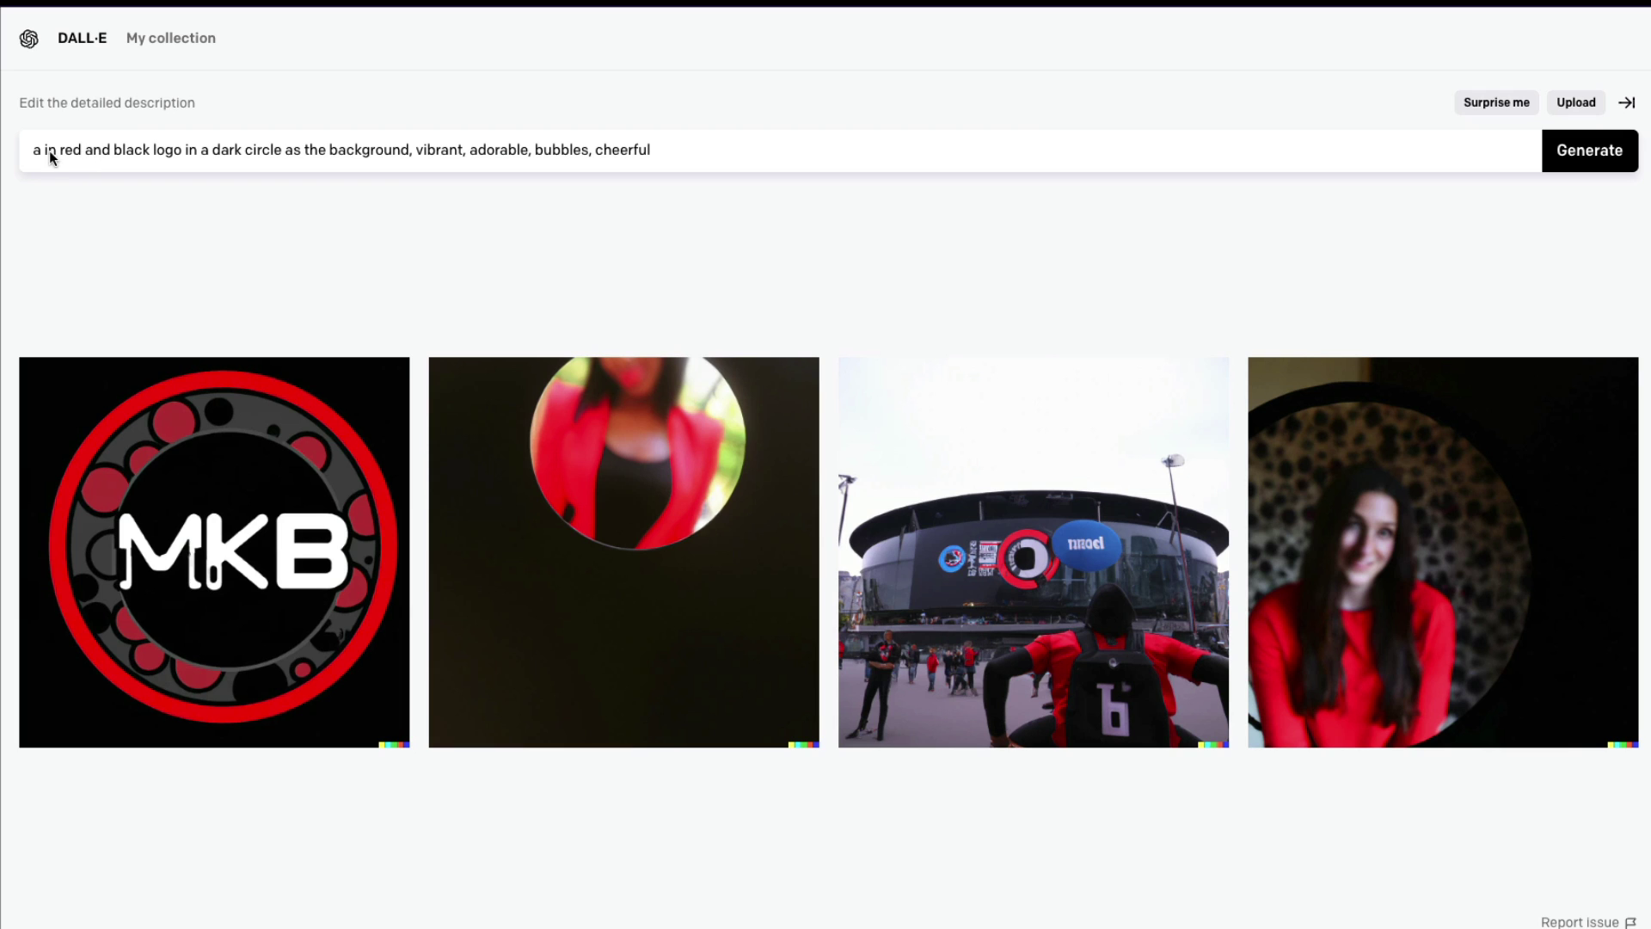
Make the prompt's subject "a slanting rectangle shape" and remove the style words after "vibrant".
type("slanting recta")
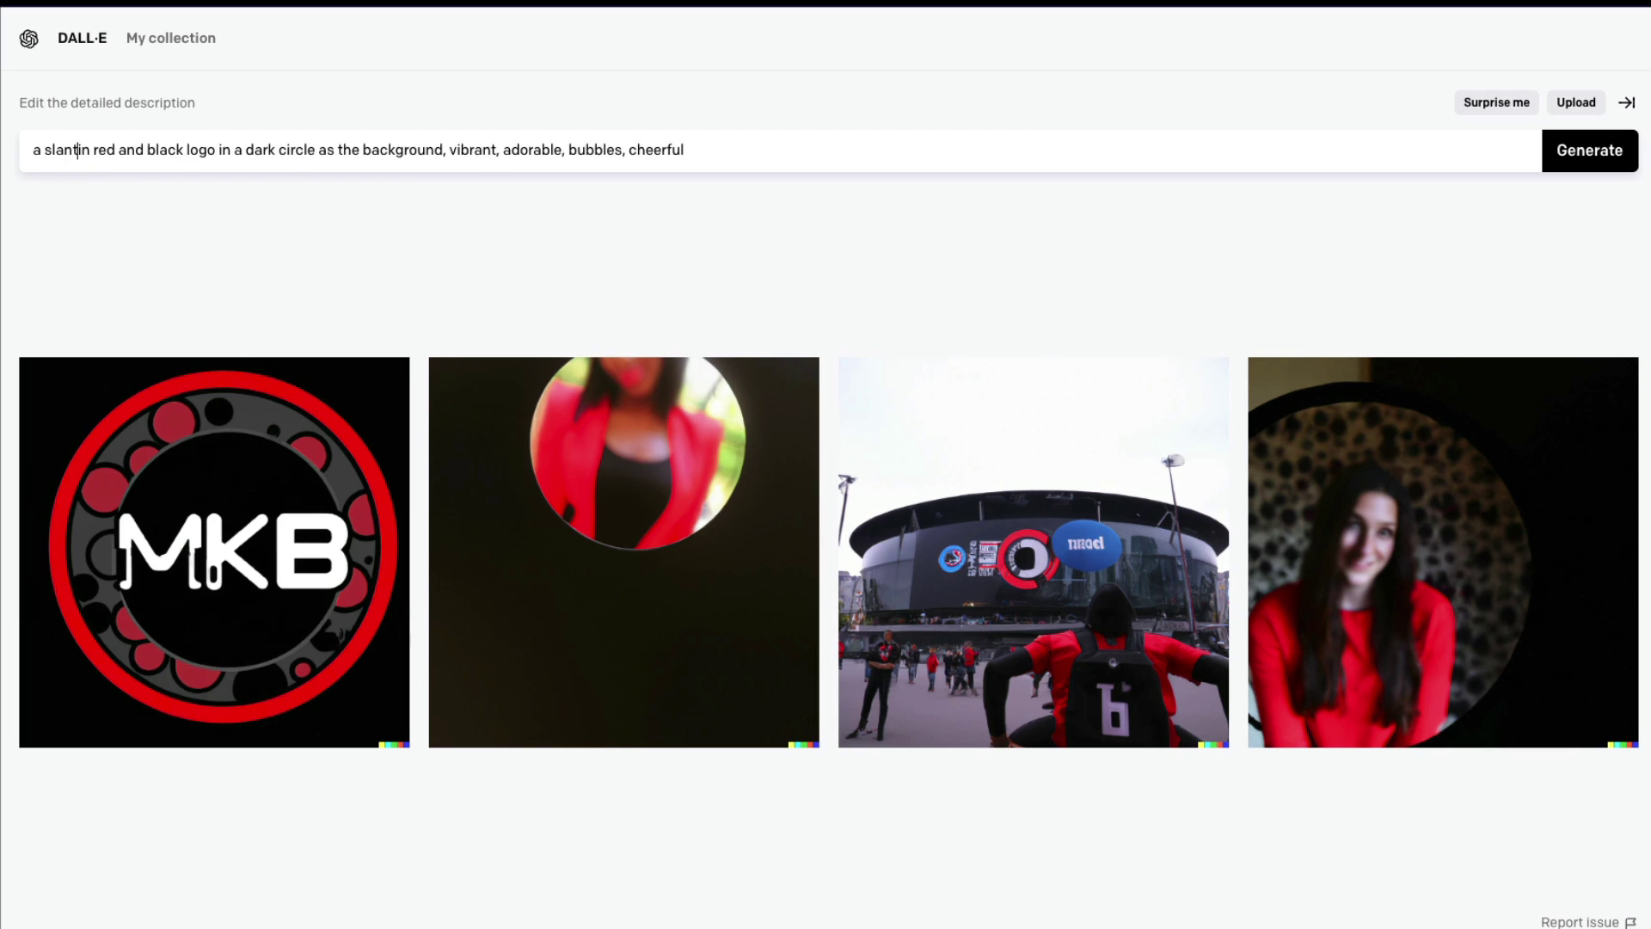
type("ngle shape")
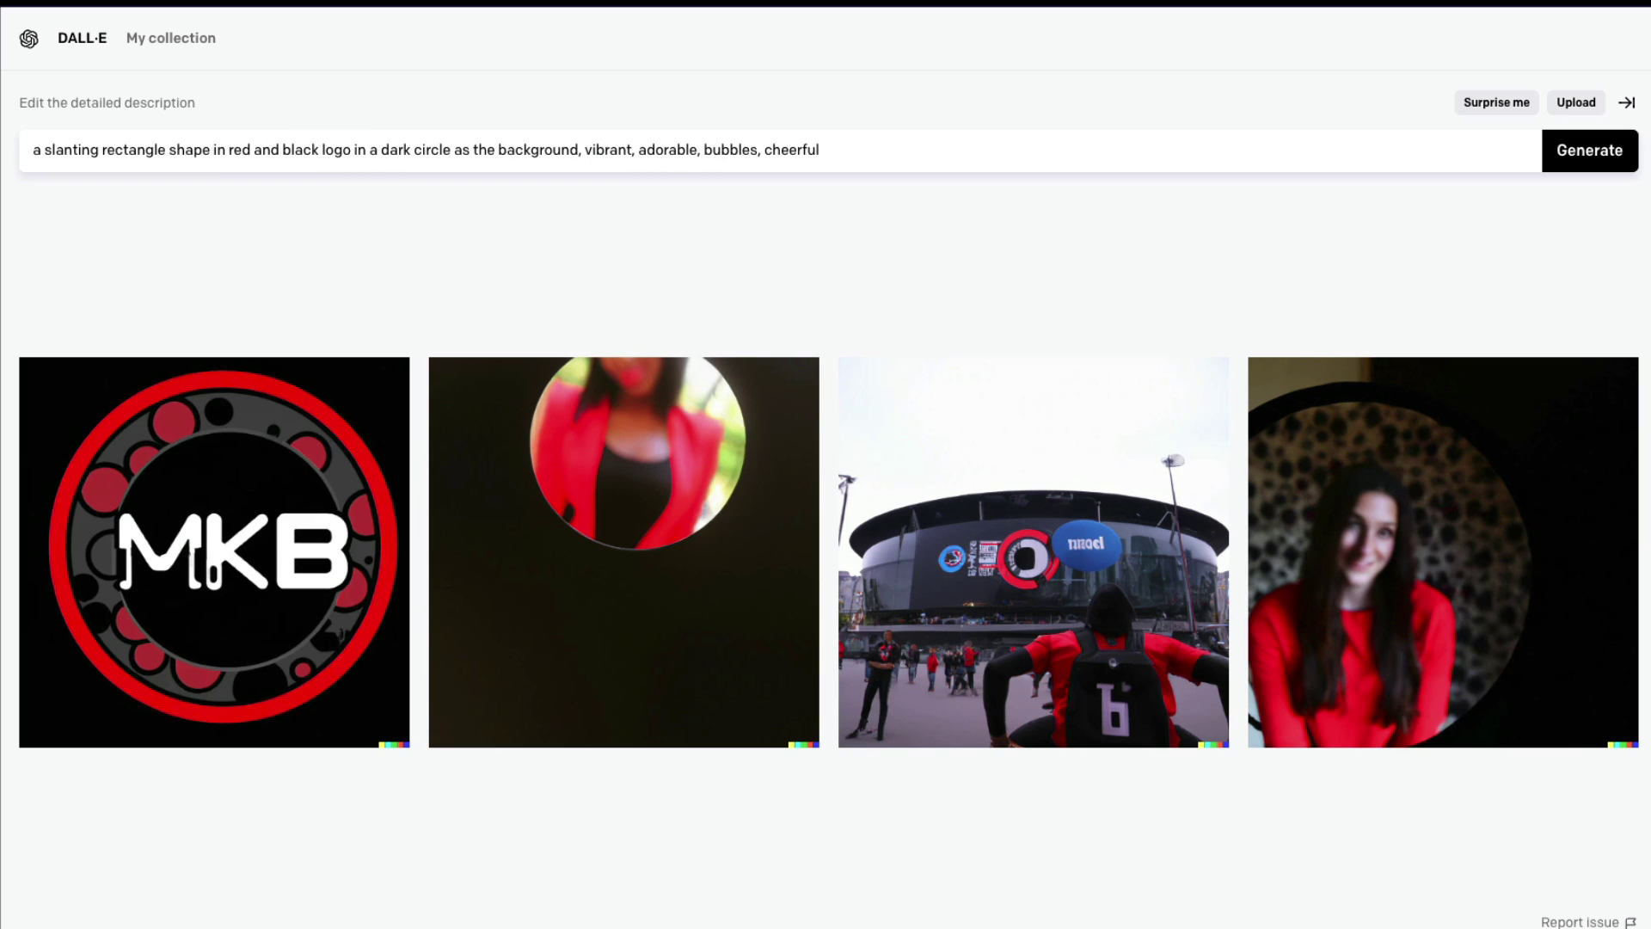
left_click(641, 158)
left_click_drag(634, 152, 1102, 147)
key("BackSpace")
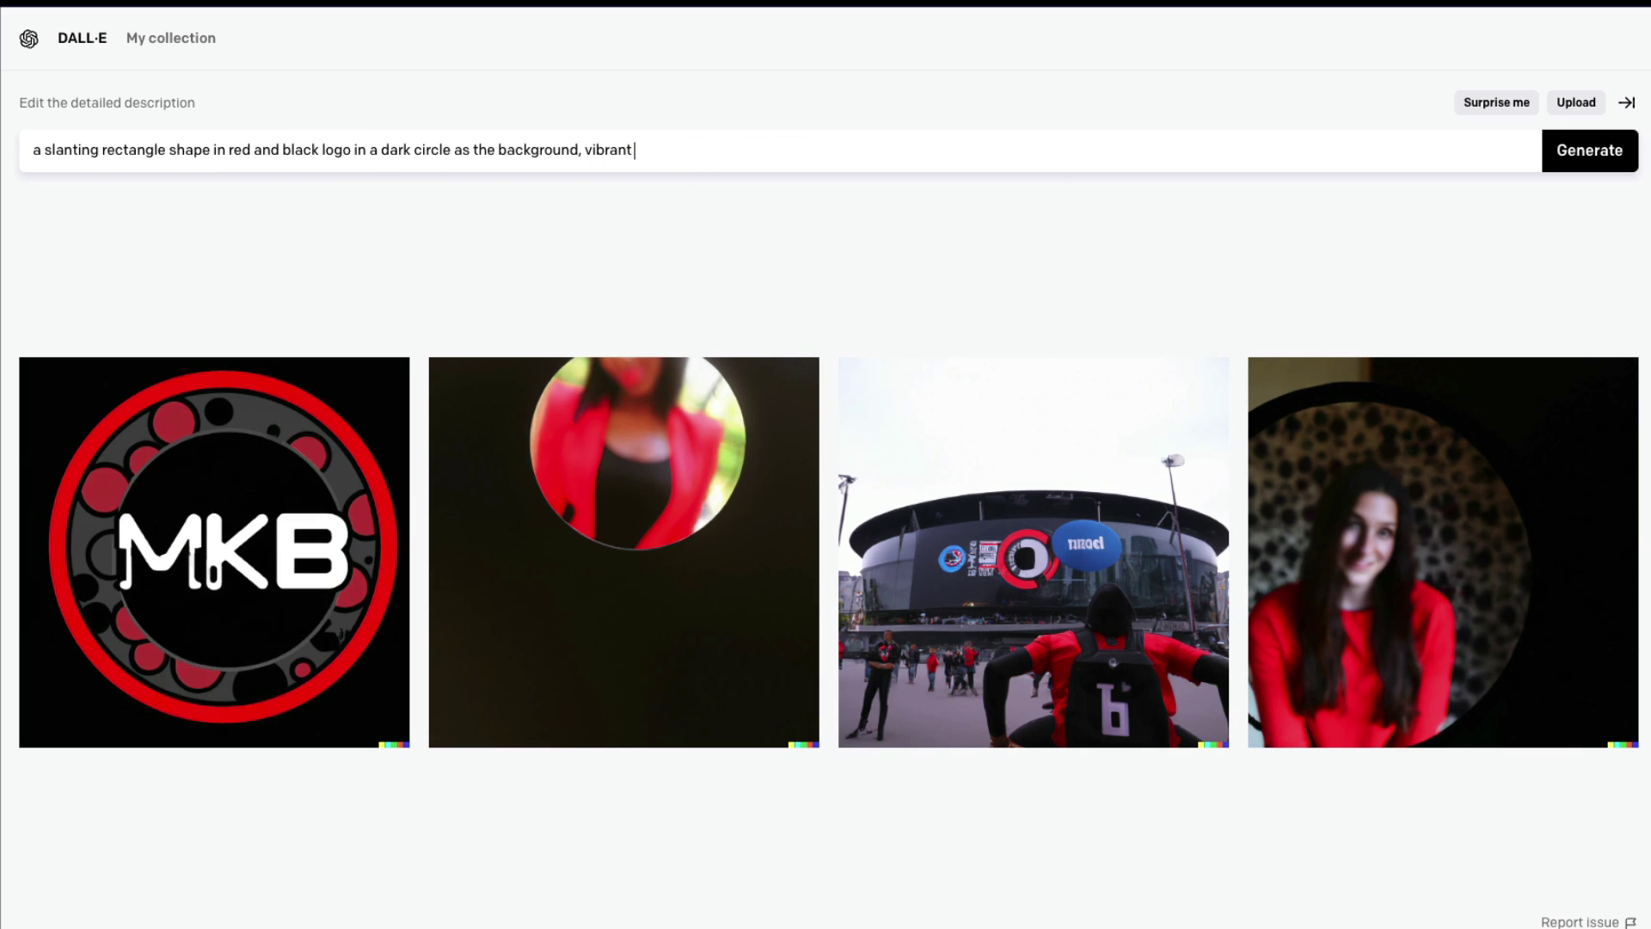
Append ", 3d isomorphic" to the end of the prompt and generate the images.
type(", 3d")
key("BackSpace")
type("d isomorphic")
left_click(1580, 160)
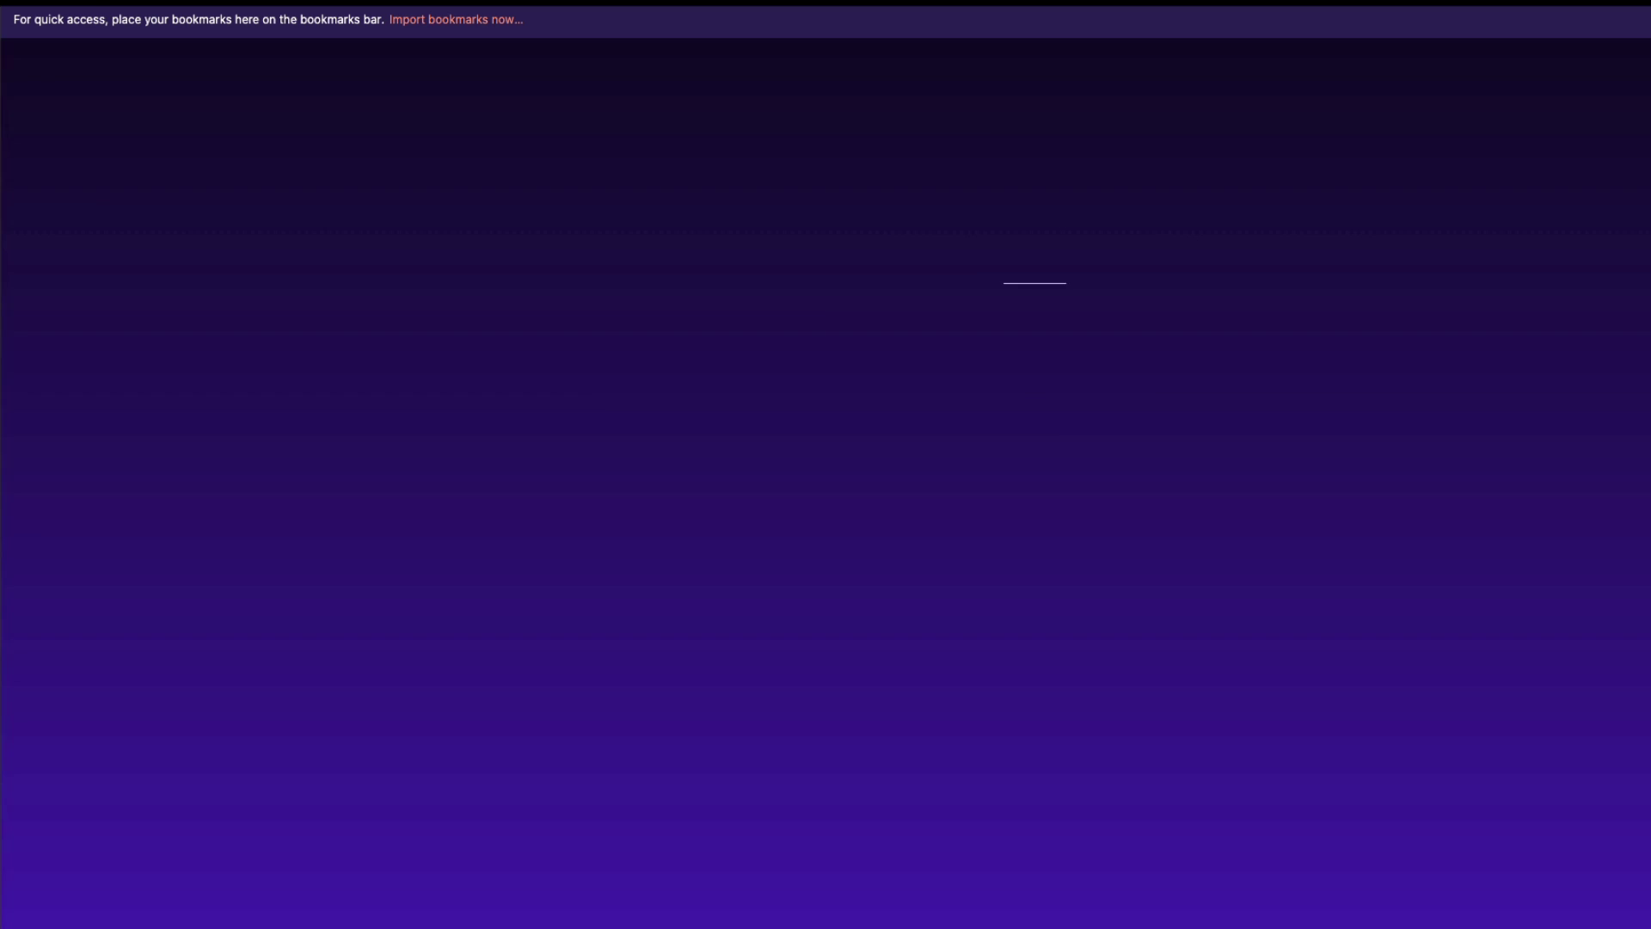
In a new private browser page, look up "fiverr logo" and skim how the Fiverr Logo Maker works.
type("fiverr")
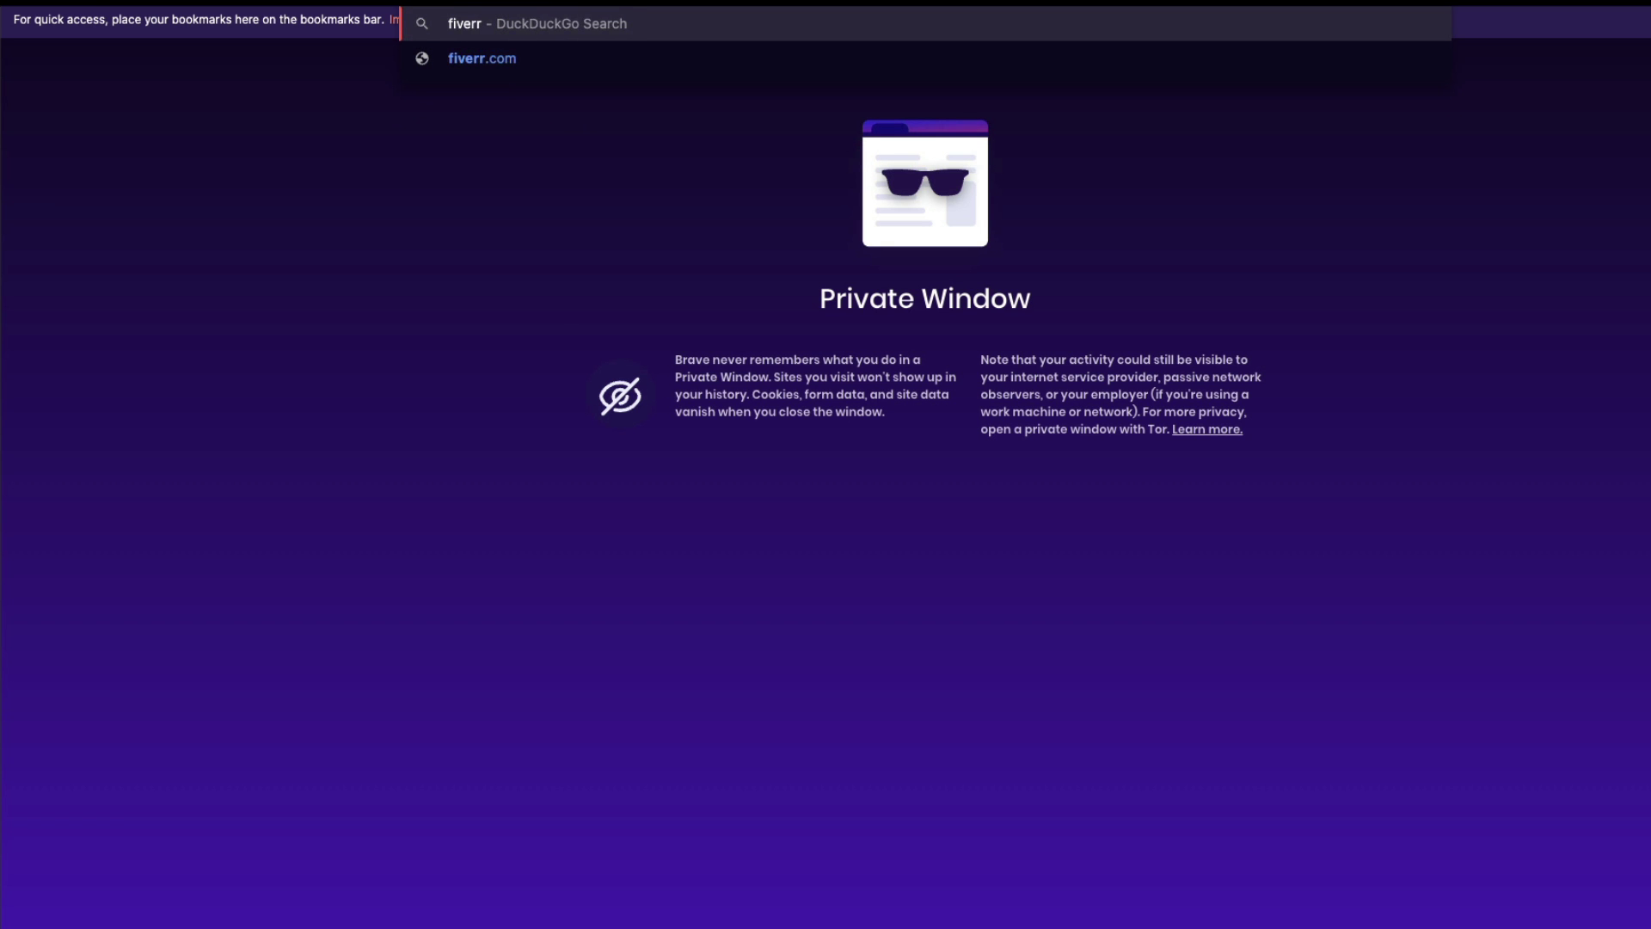
type(" logo")
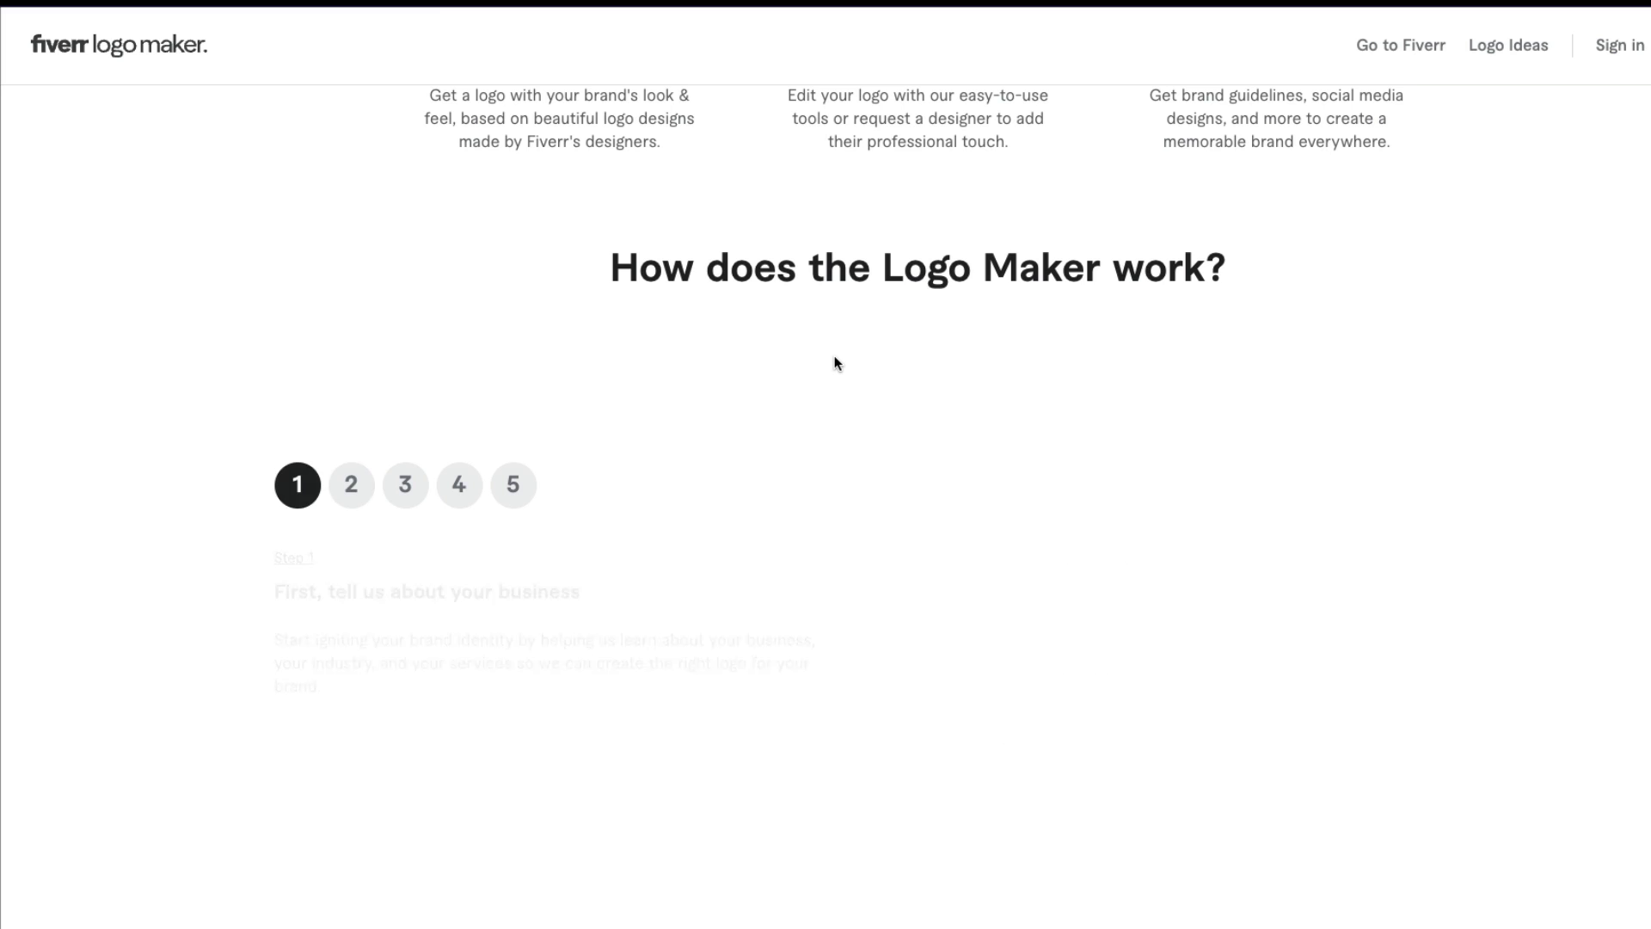
scroll(835, 356, "down", 6)
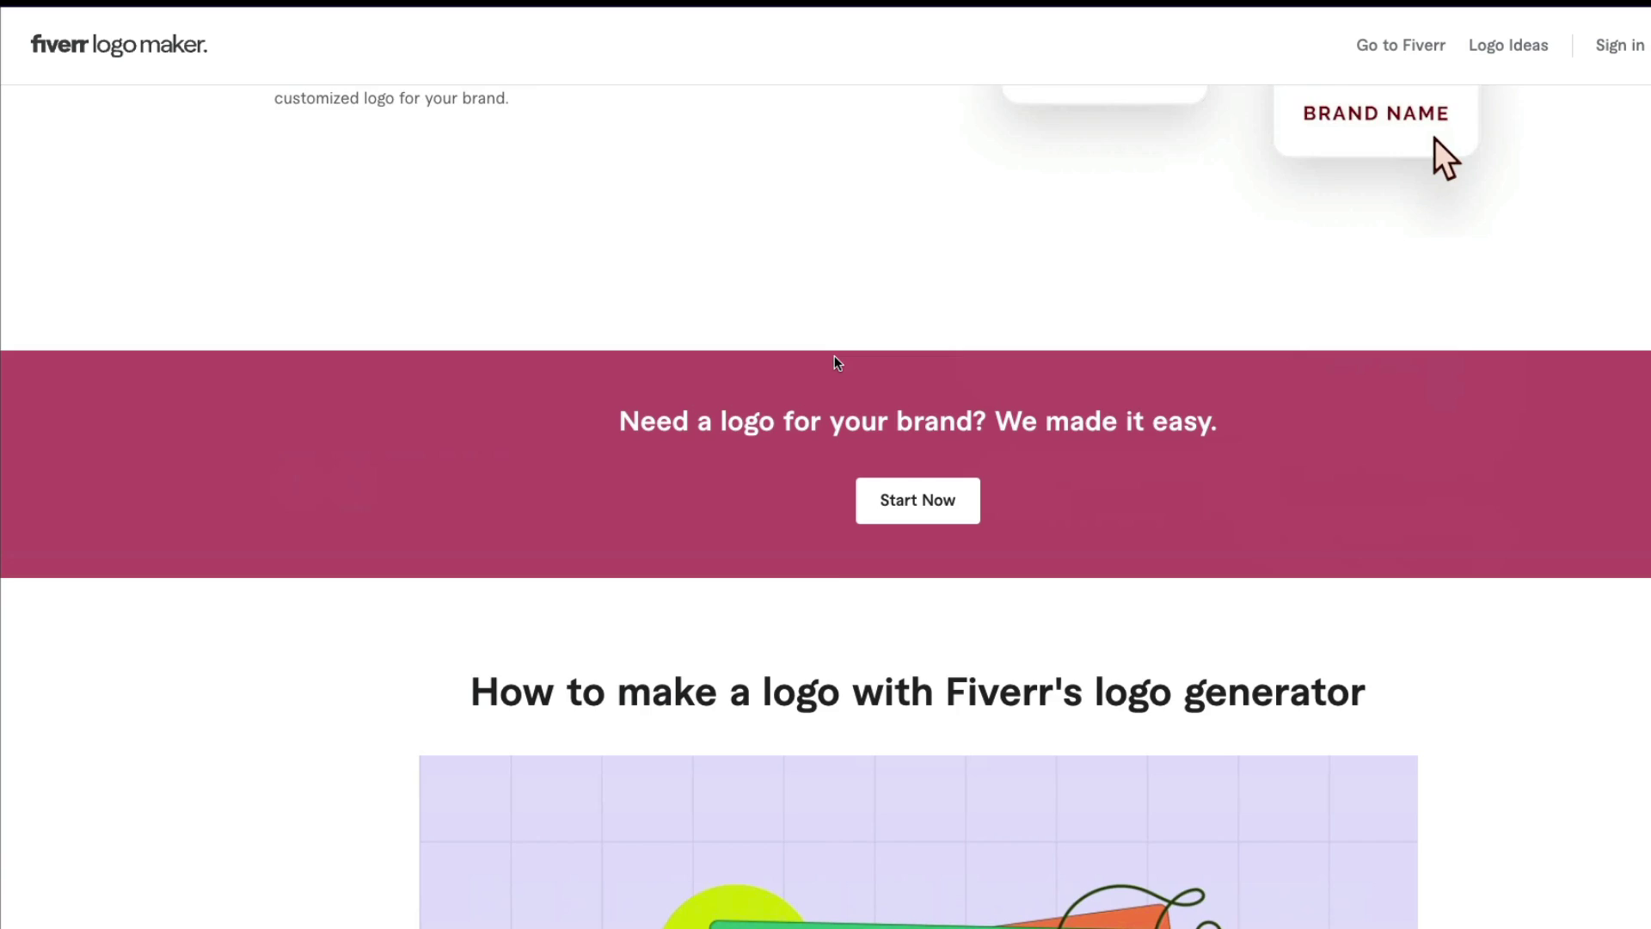
scroll(834, 354, "down", 7)
scroll(834, 354, "up", 11)
scroll(834, 354, "down", 3)
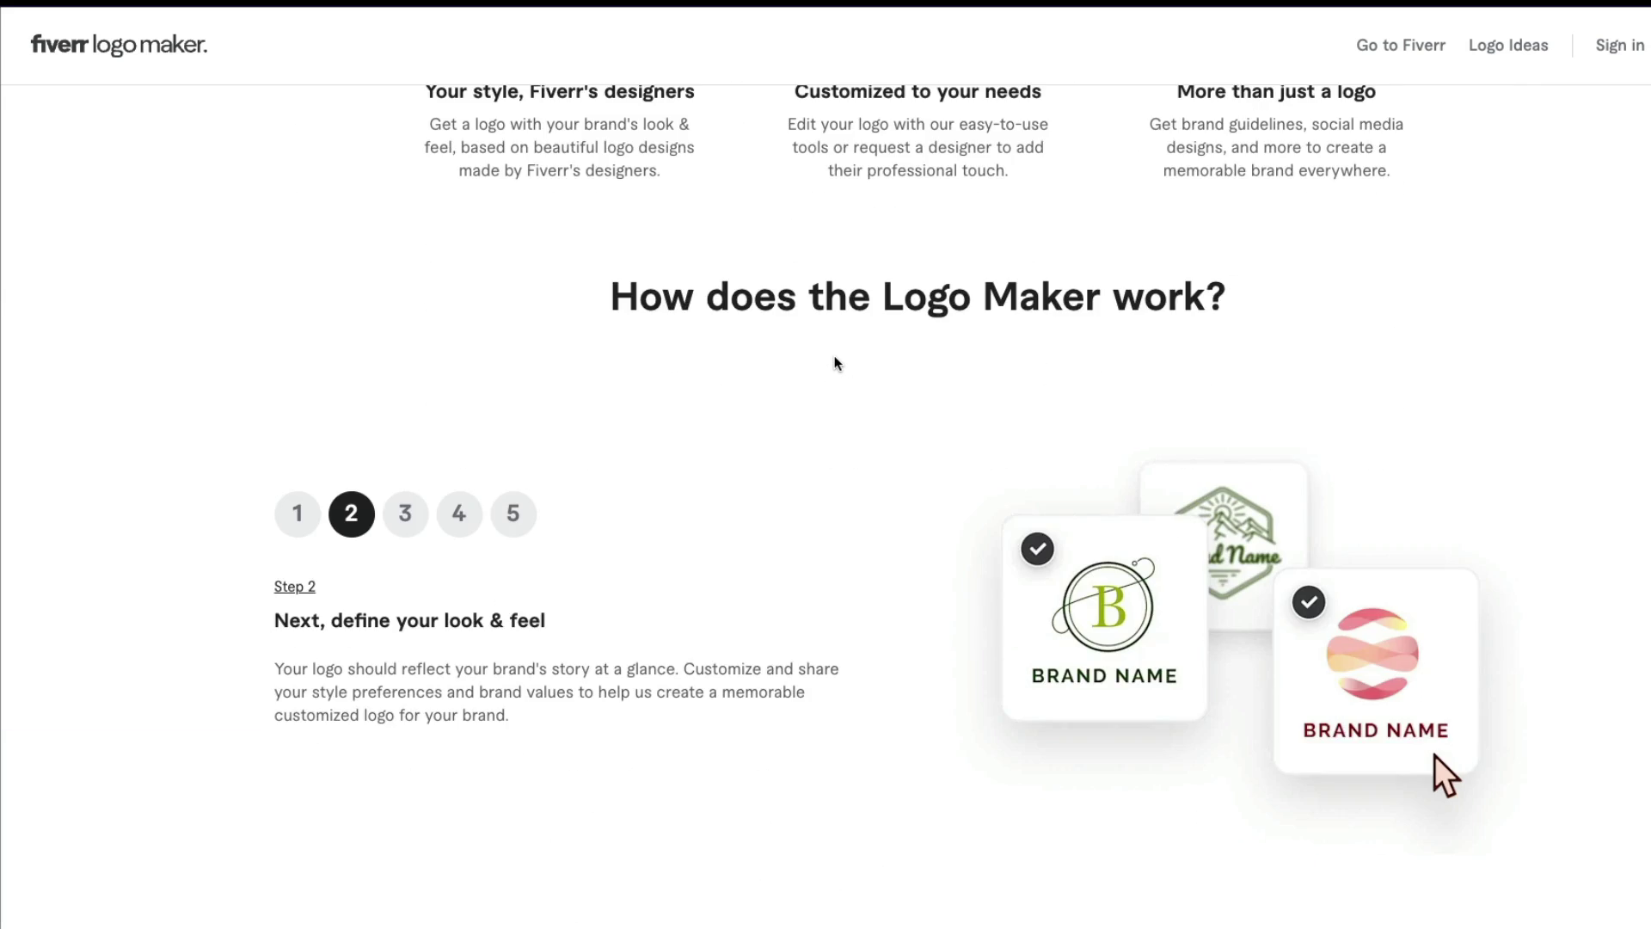
Skim the rest of the Fiverr Logo Maker page, including its benefits and sample logos.
scroll(835, 362, "down", 3)
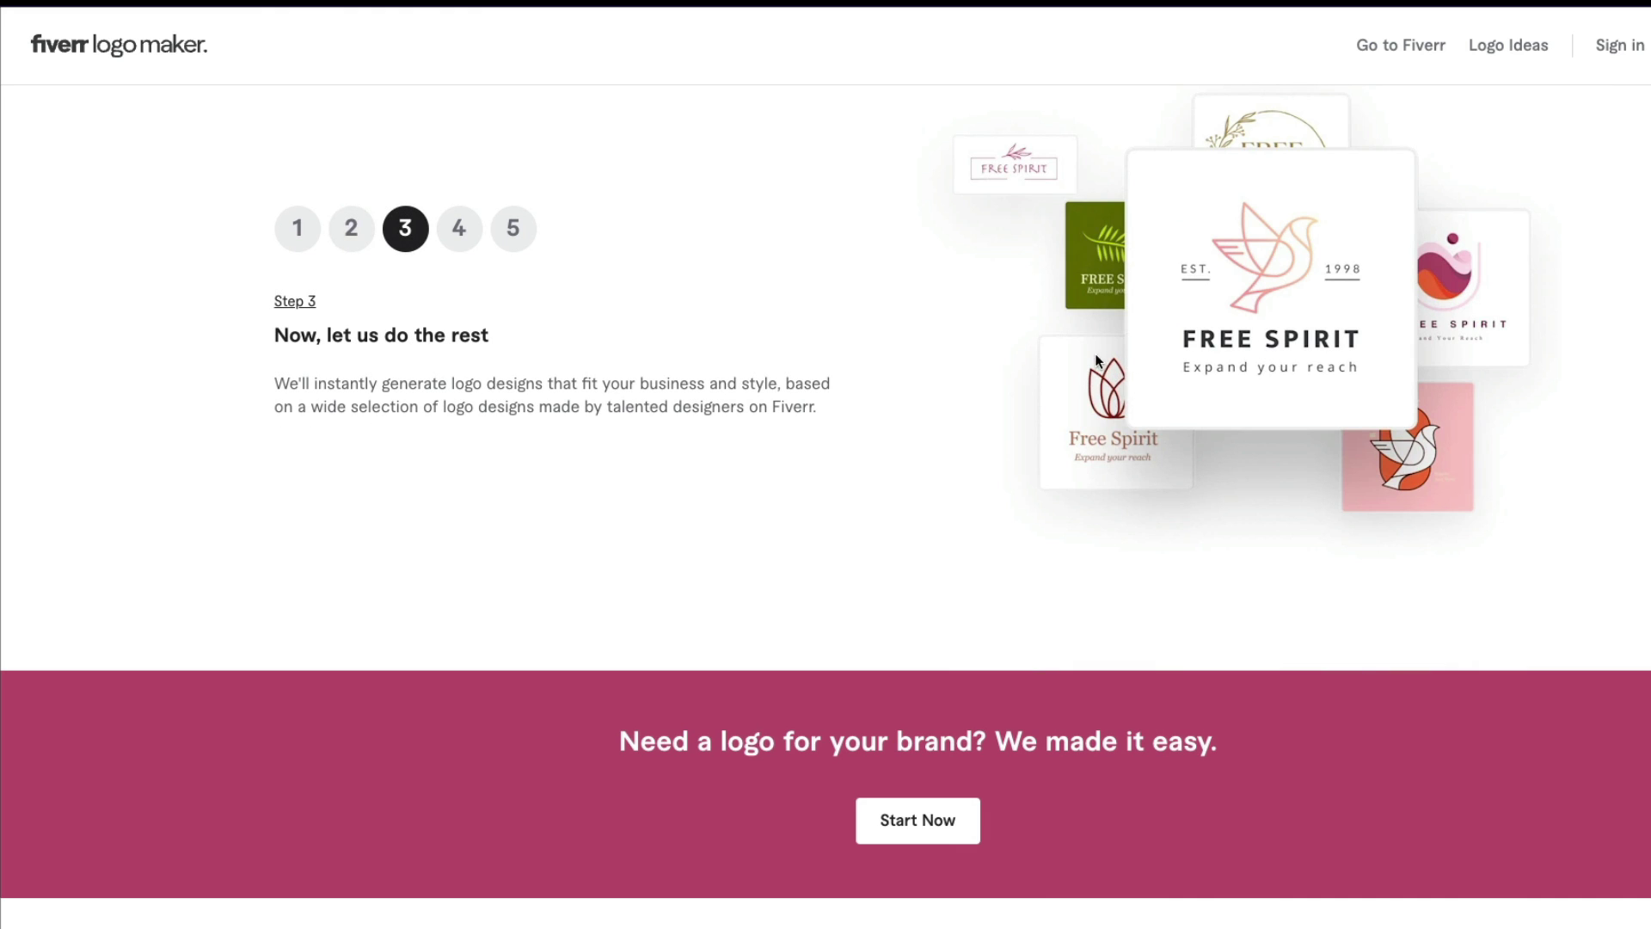
scroll(982, 459, "down", 15)
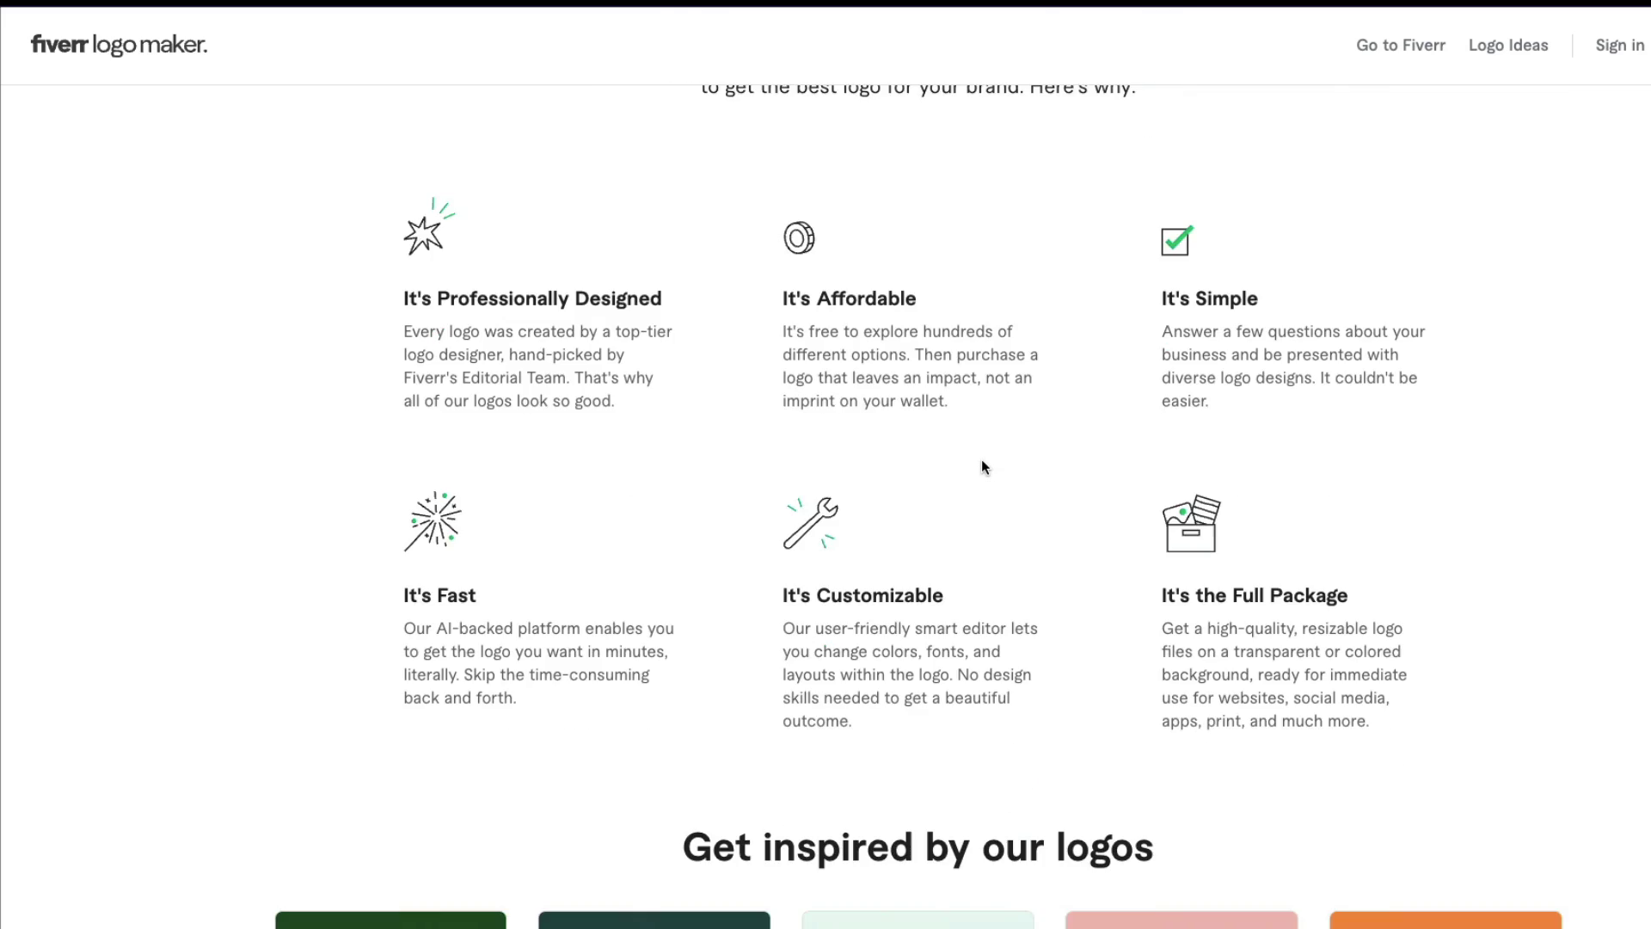
scroll(1506, 462, "down", 1)
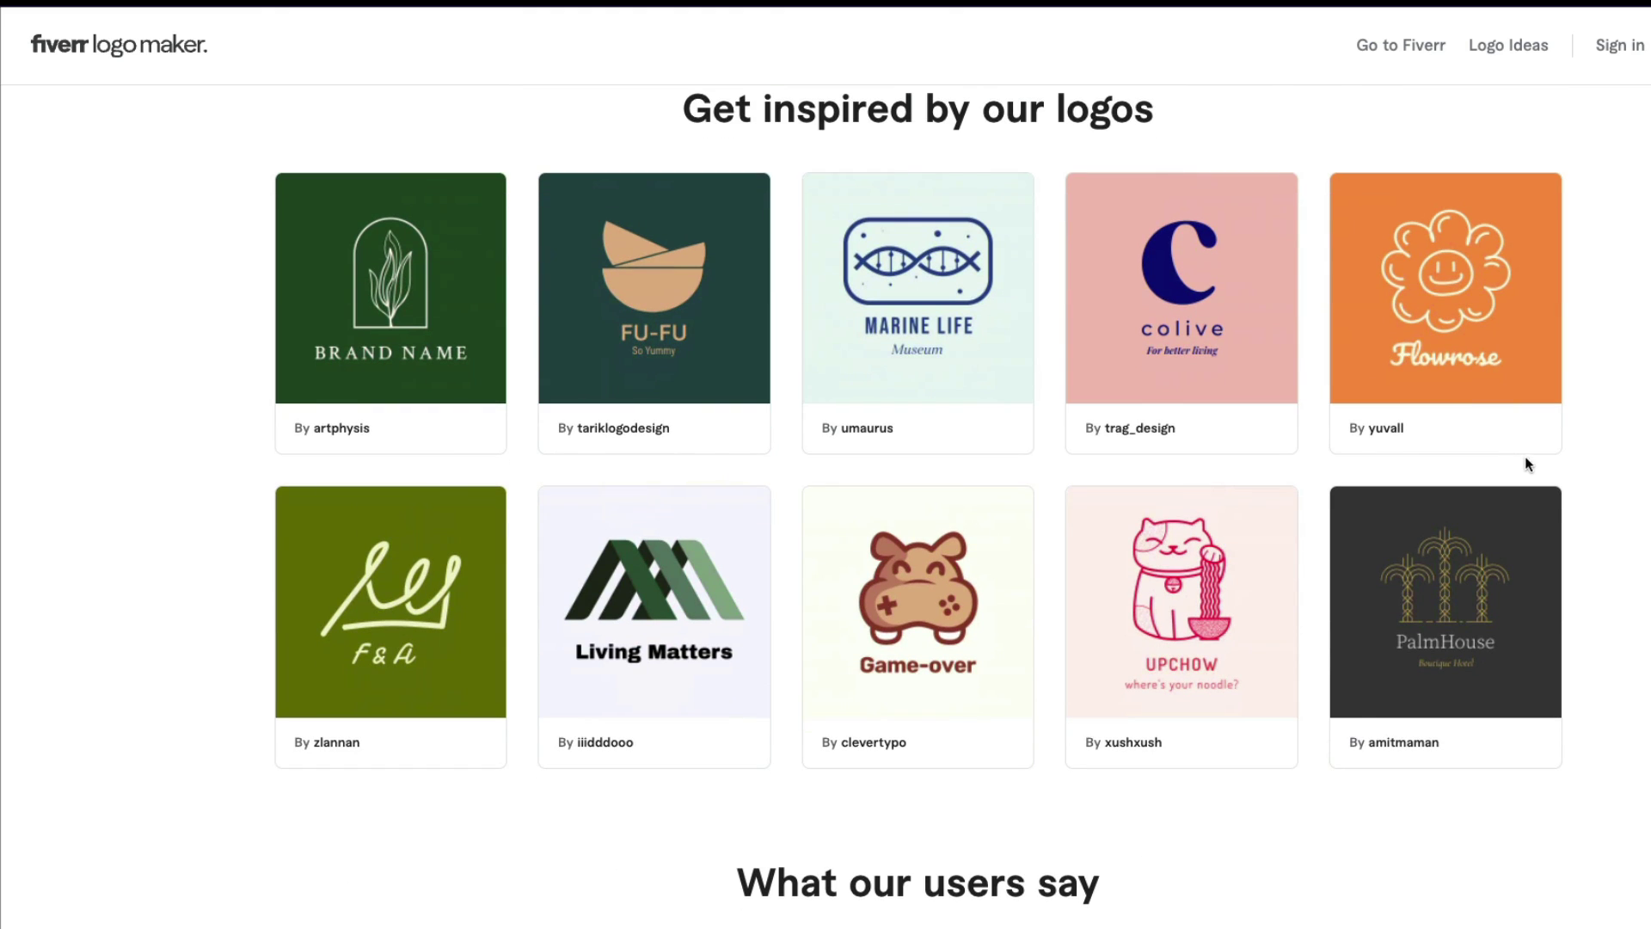
scroll(1596, 473, "down", 1)
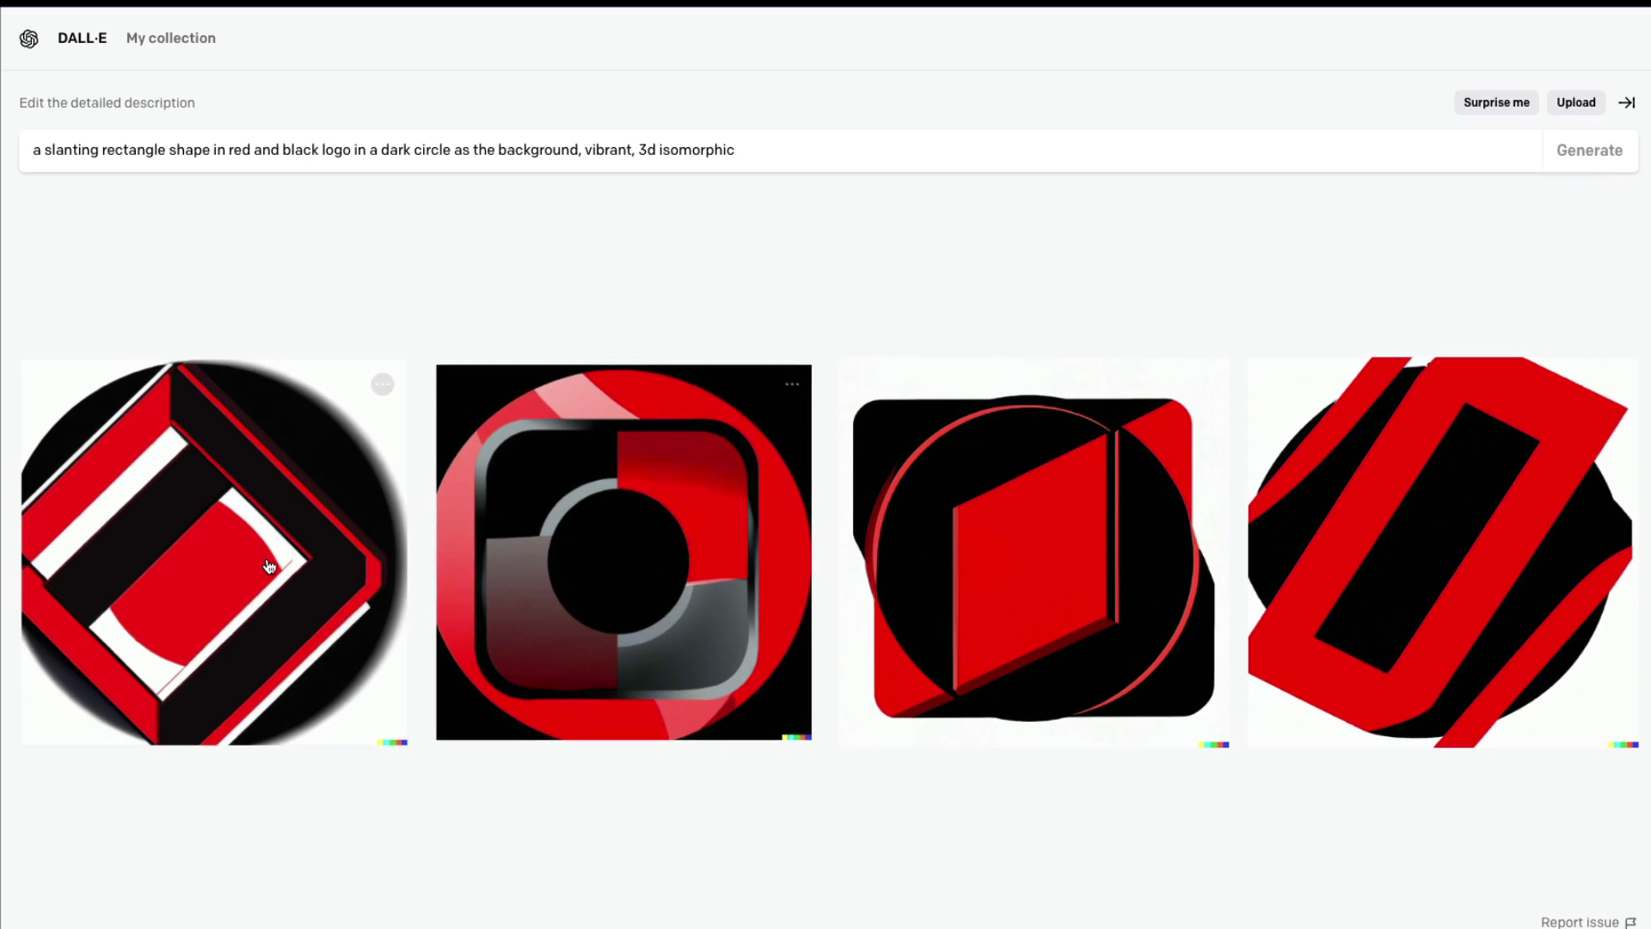
Back in DALL·E, view the generated slanting rectangle logos one by one at full size.
left_click(268, 565)
key("Right")
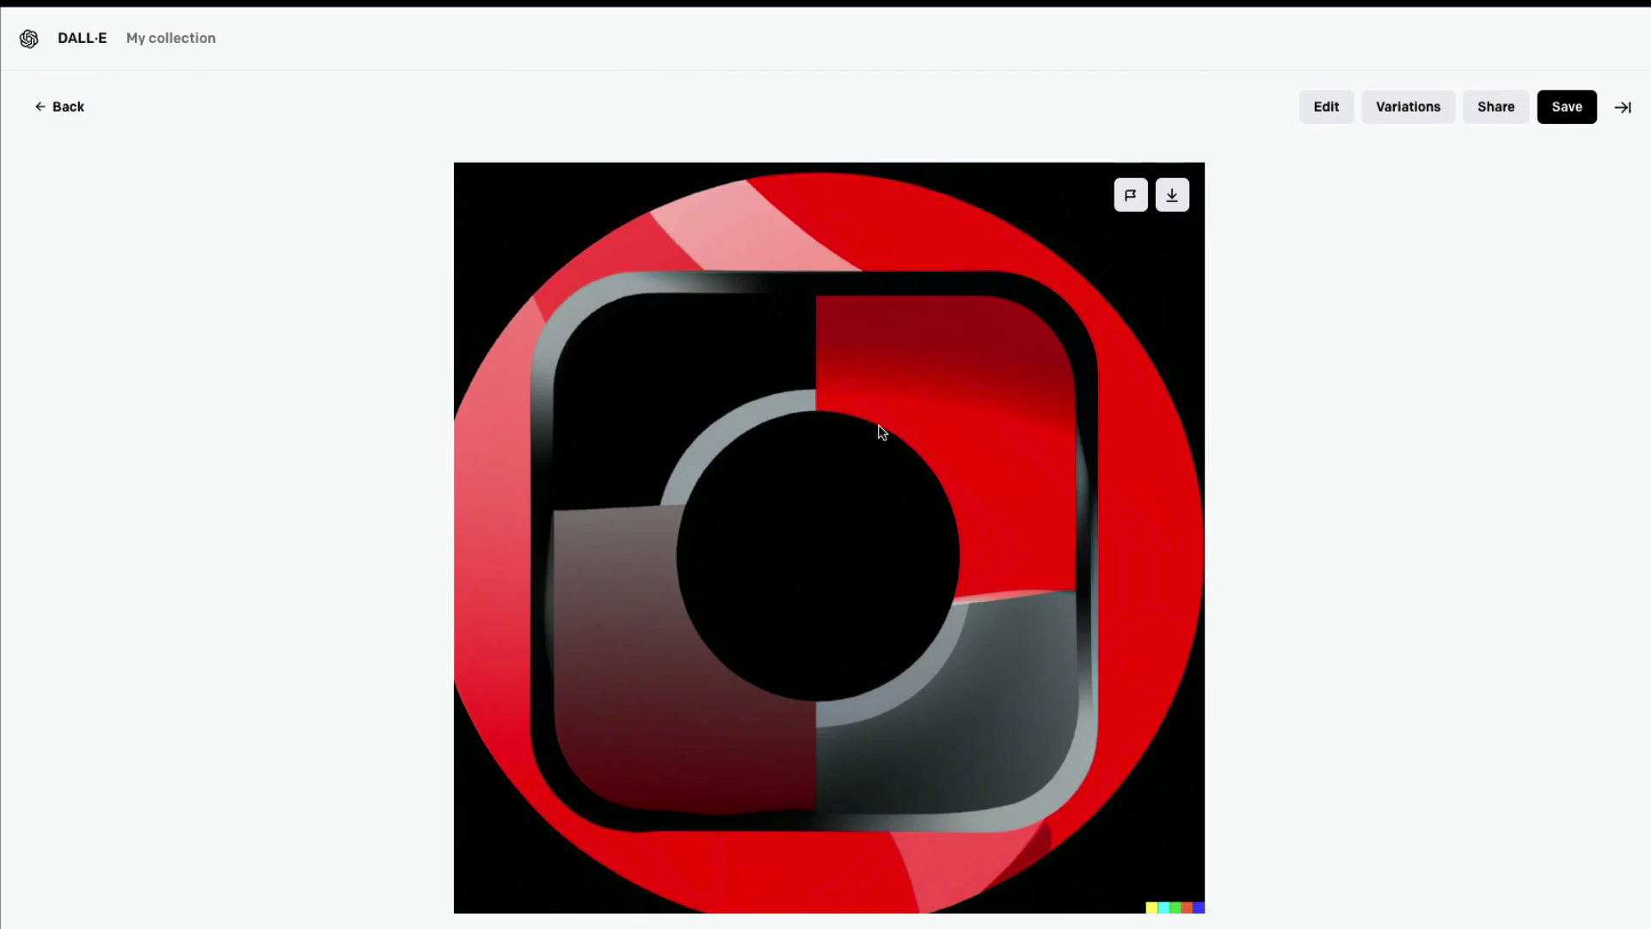
key("Right")
key("Left")
key("Right")
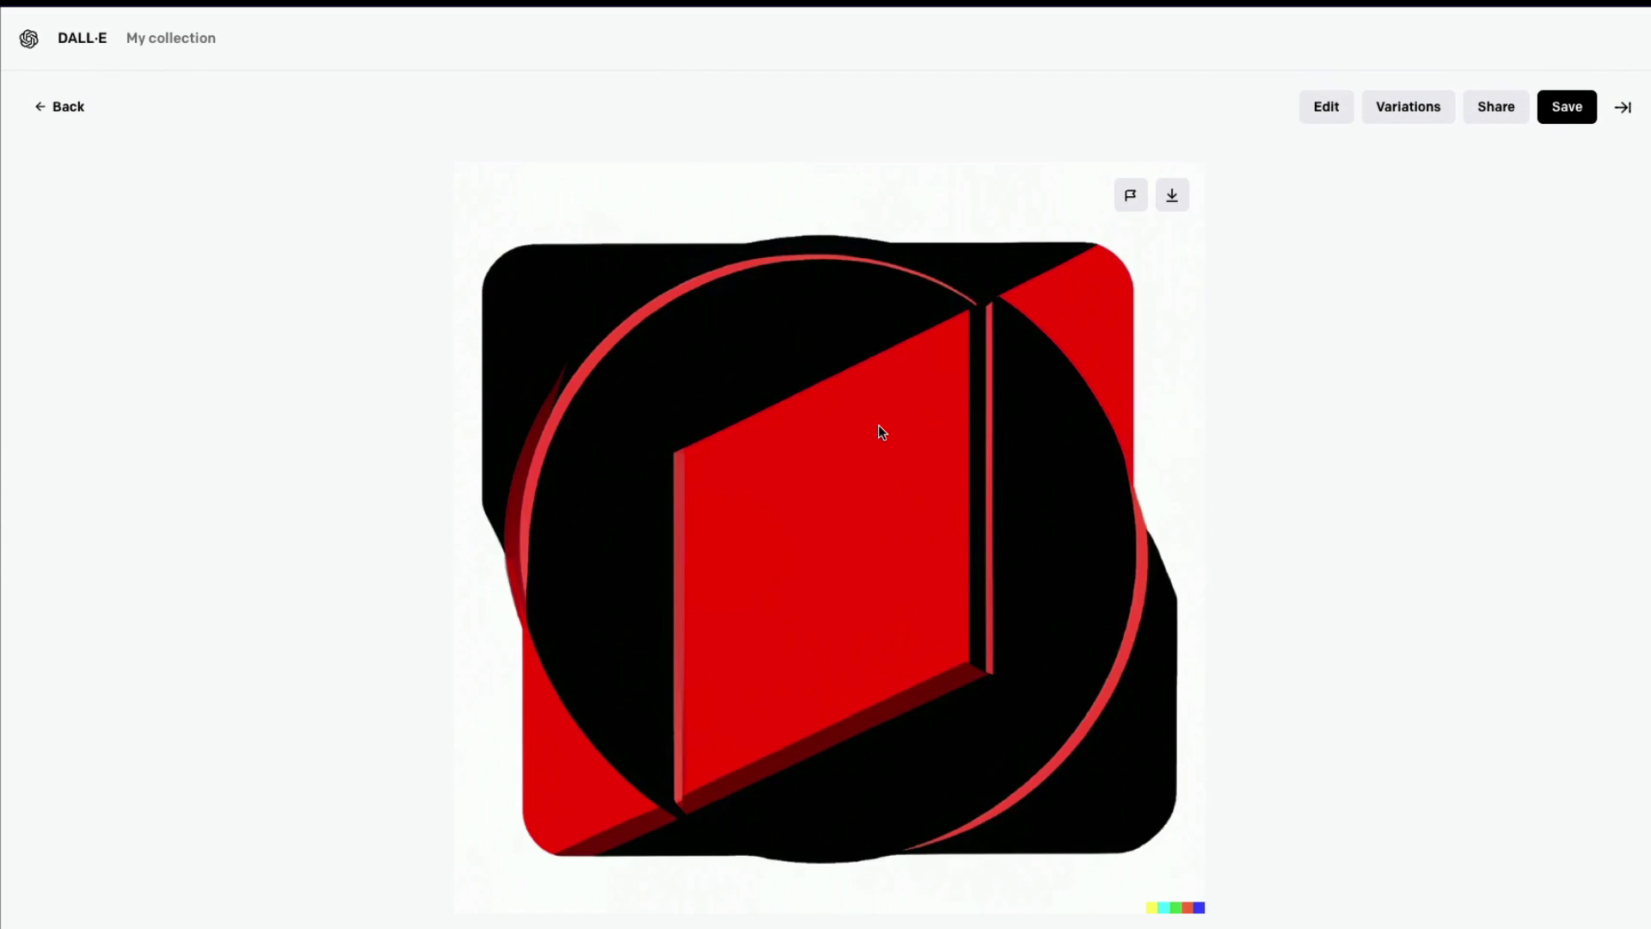
key("Right")
key("Escape")
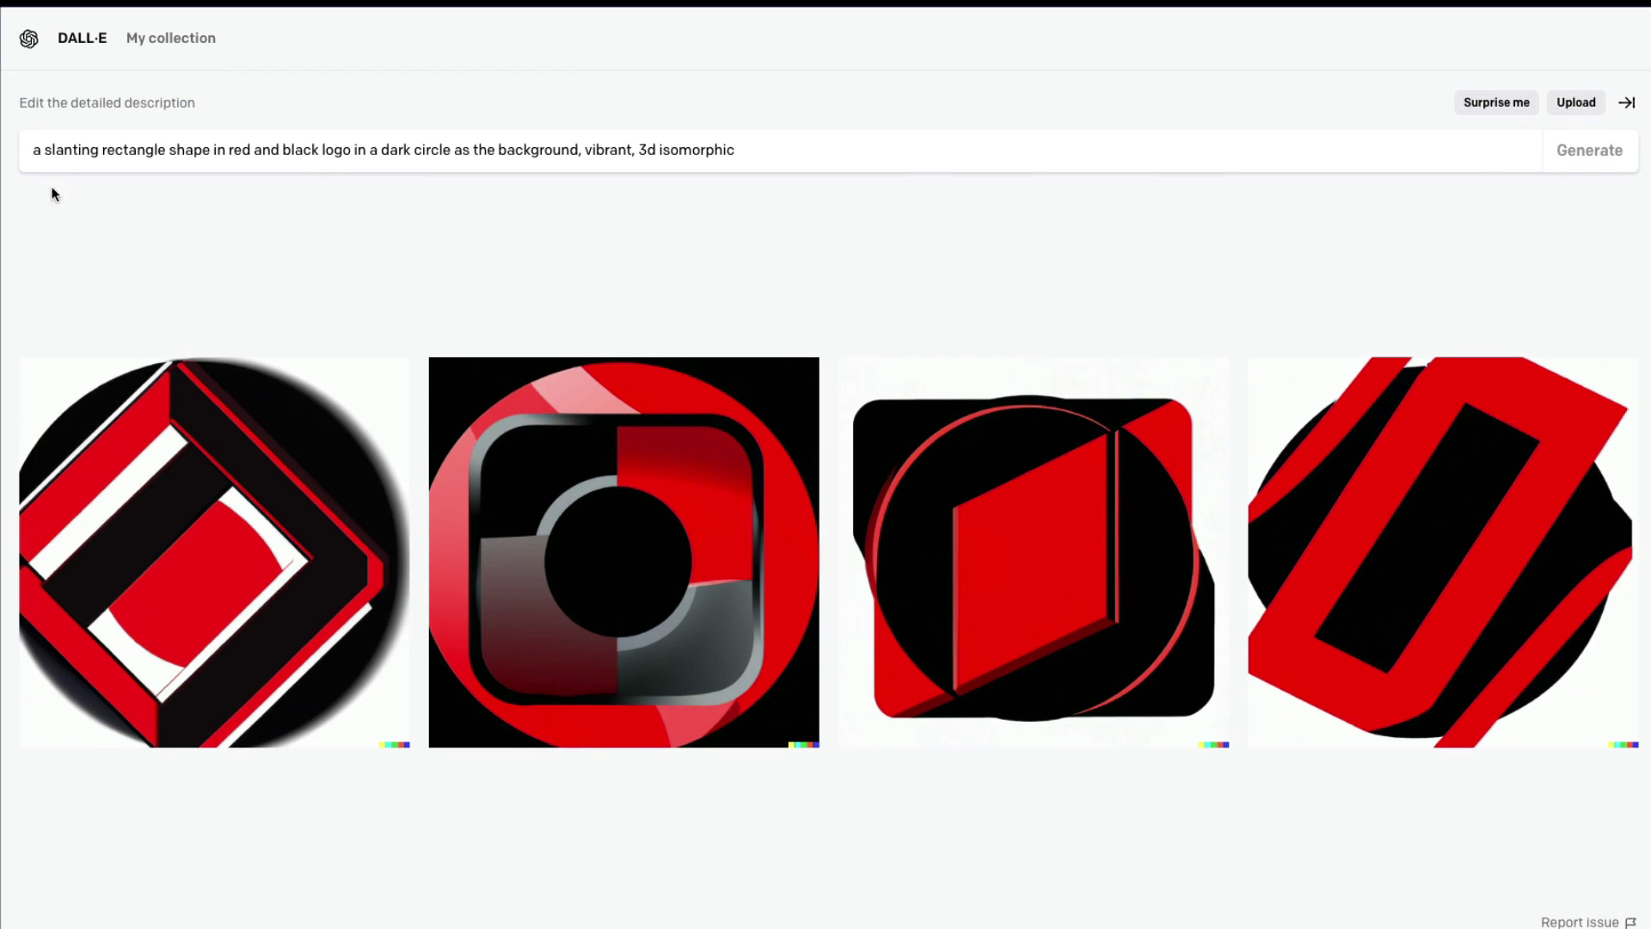
Insert "minimalistic" before "logo" in the prompt.
left_click(43, 150)
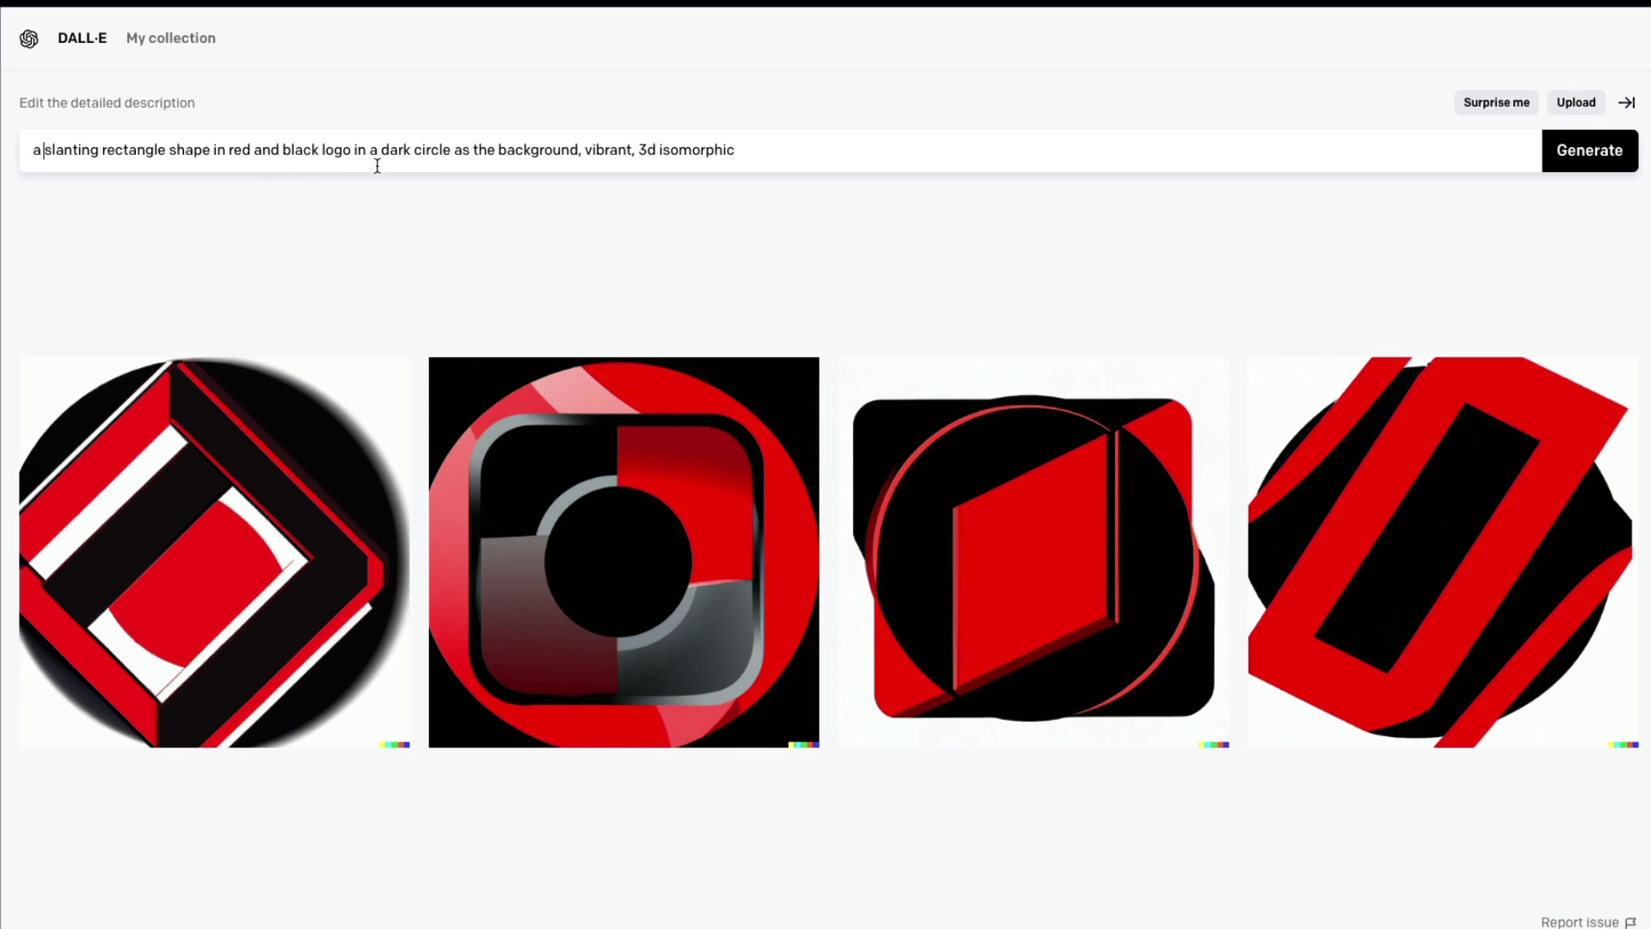
left_click(321, 151)
type("mini")
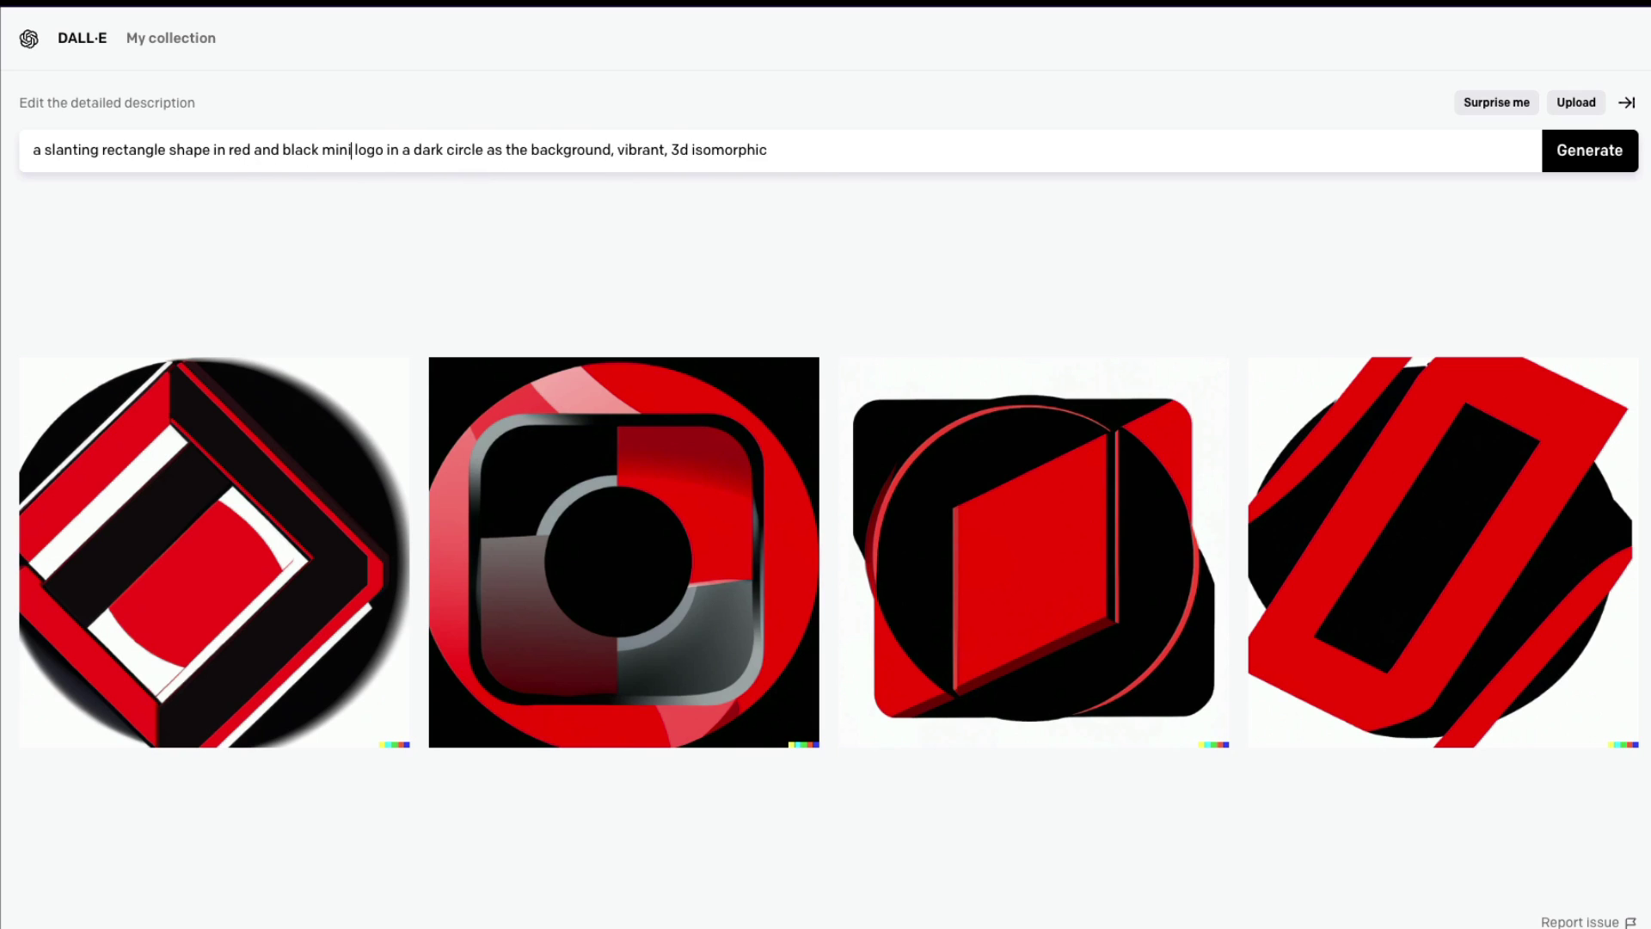
type("malistic")
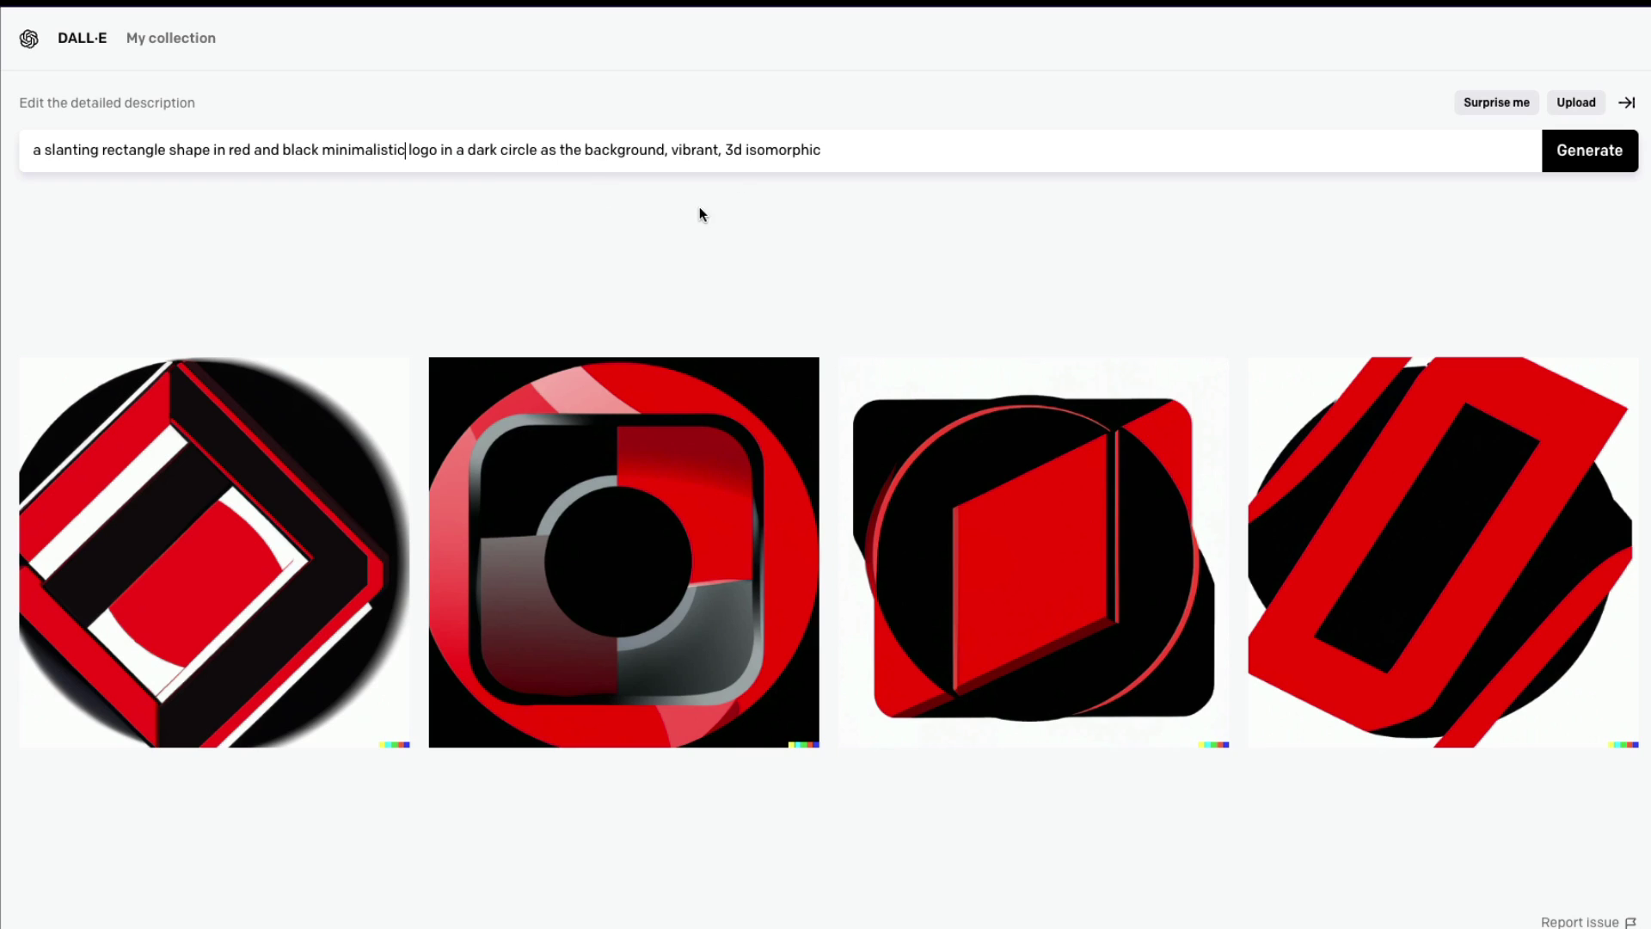
Remove ", vibrant, 3d isomorphic" from the end of the prompt.
double_click(695, 151)
key("BackSpace")
key("BackSpace")
key("BackSpace")
left_click(806, 152, "shift")
key("BackSpace")
Replace "rectangle" with "triangle" in the prompt.
double_click(64, 155)
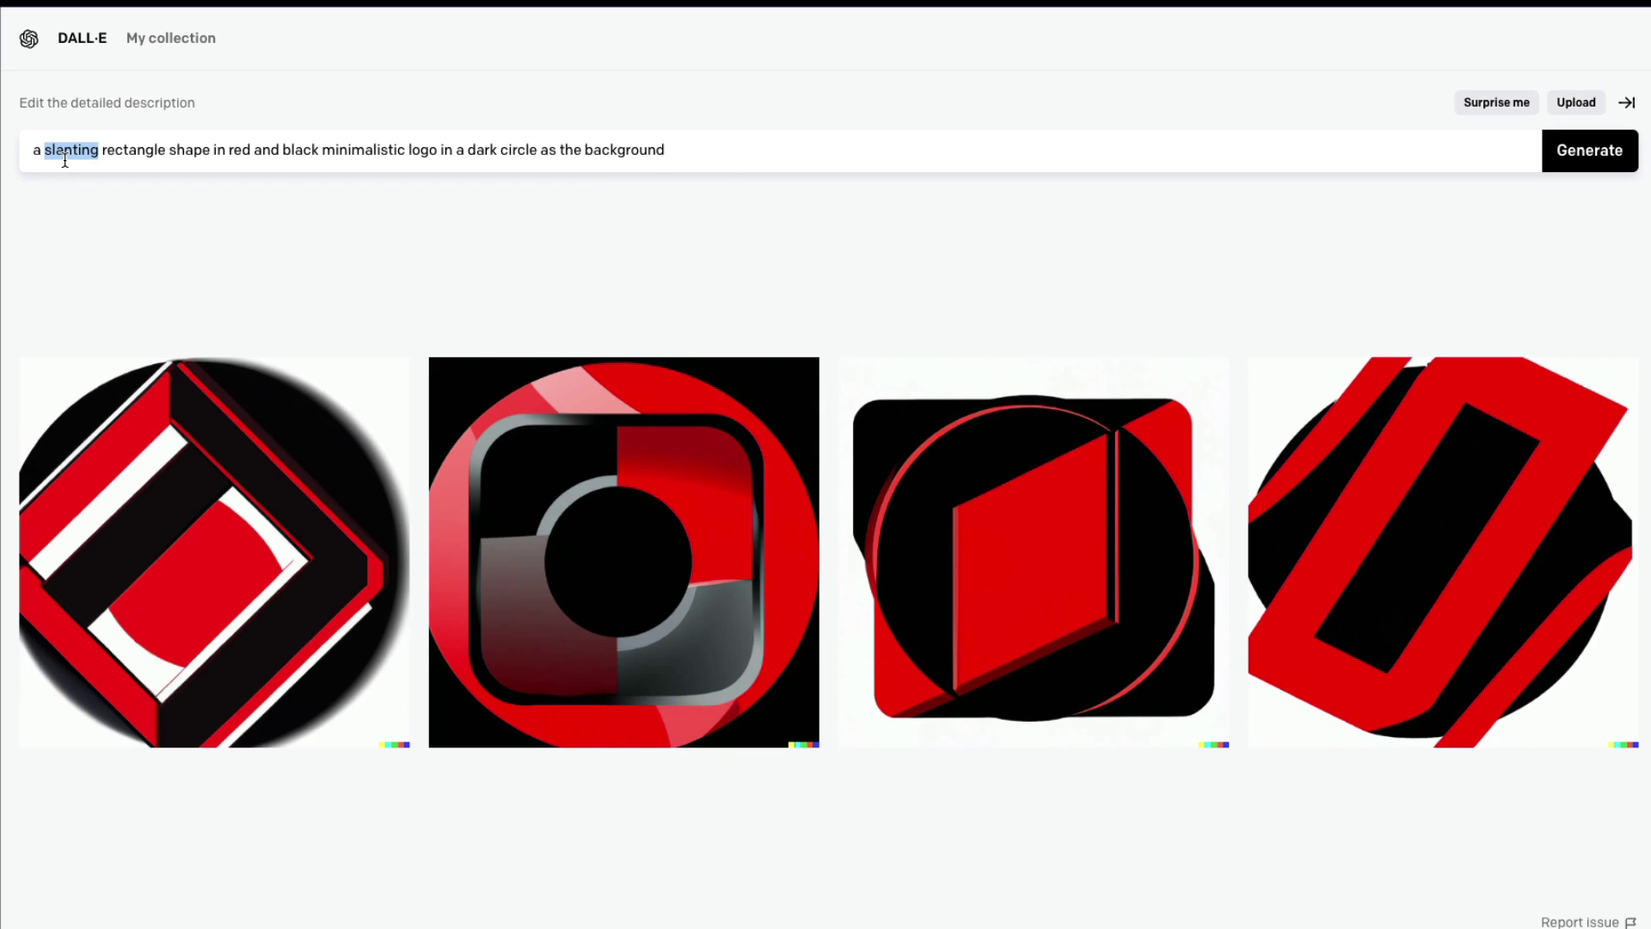
double_click(124, 156)
double_click(125, 155)
type("triangle")
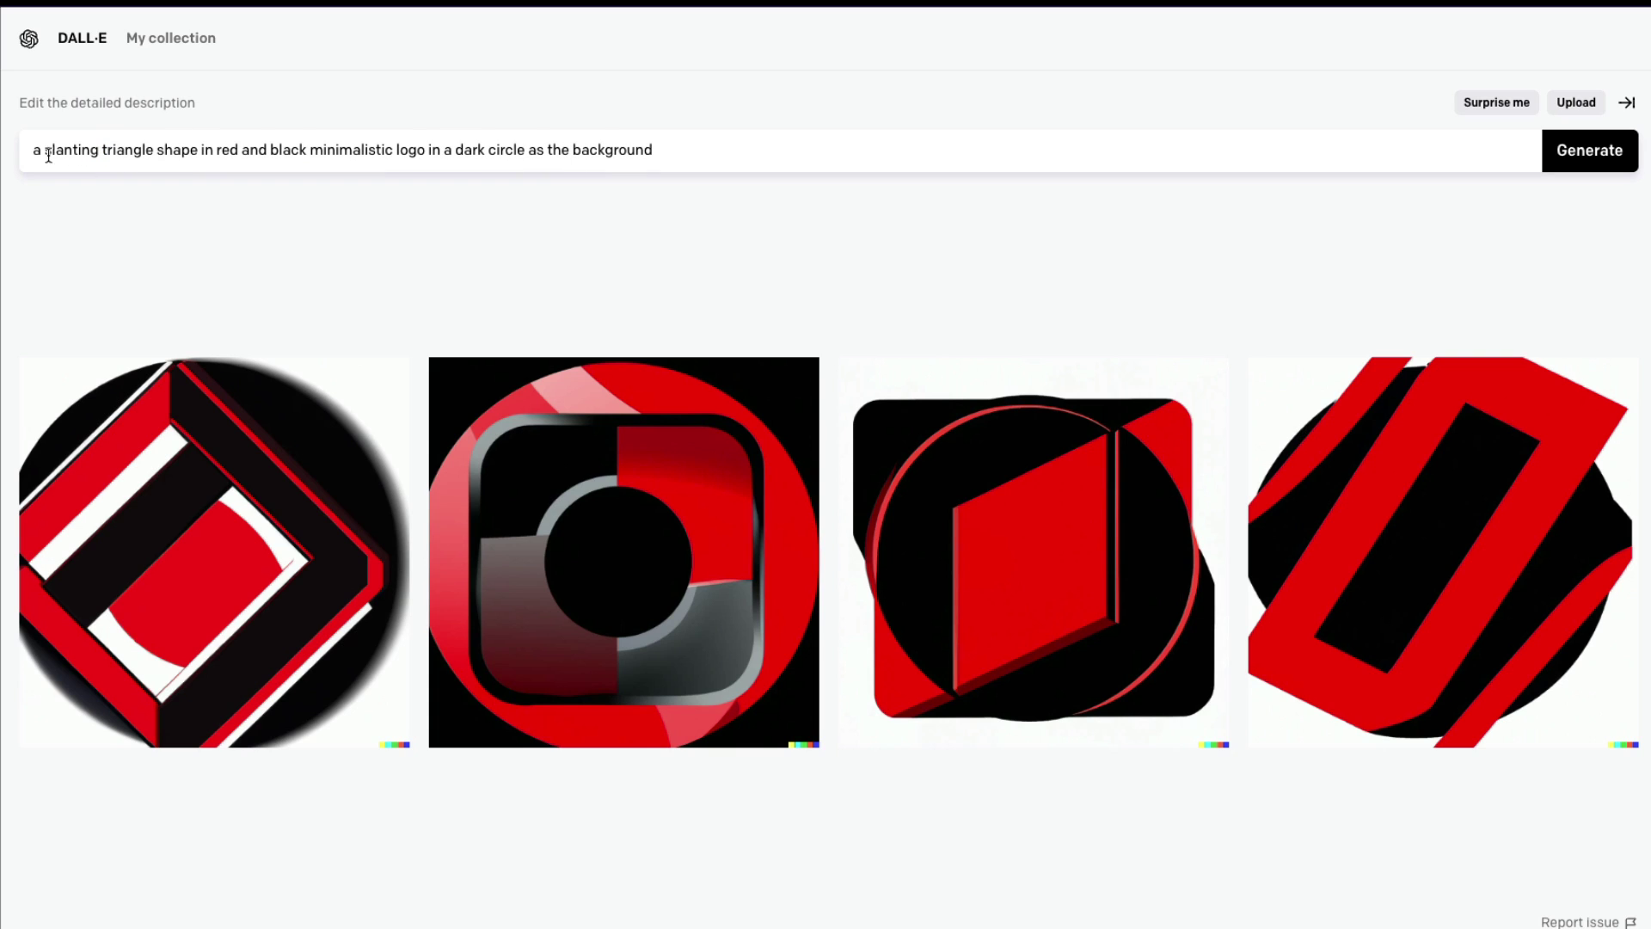
Change the prompt's opening to "two inverted triangles overlapping", drop the word "shape", and generate the images.
left_click_drag(154, 151, 78, 152)
key("shift+Home")
type("two invert")
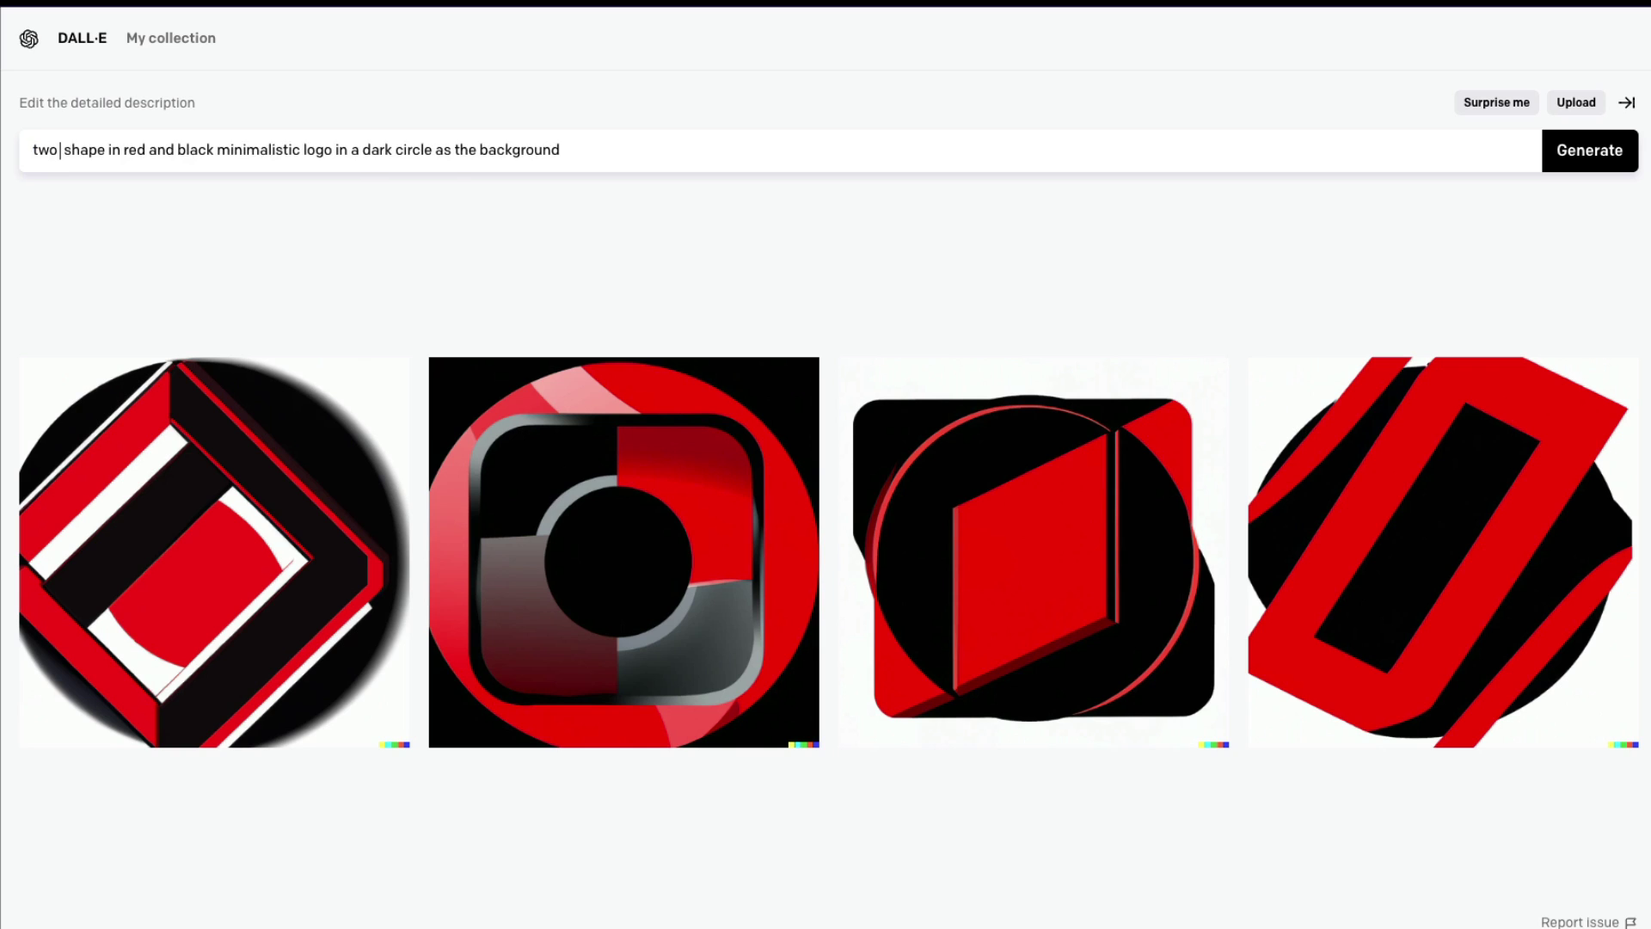
type("ed triangles")
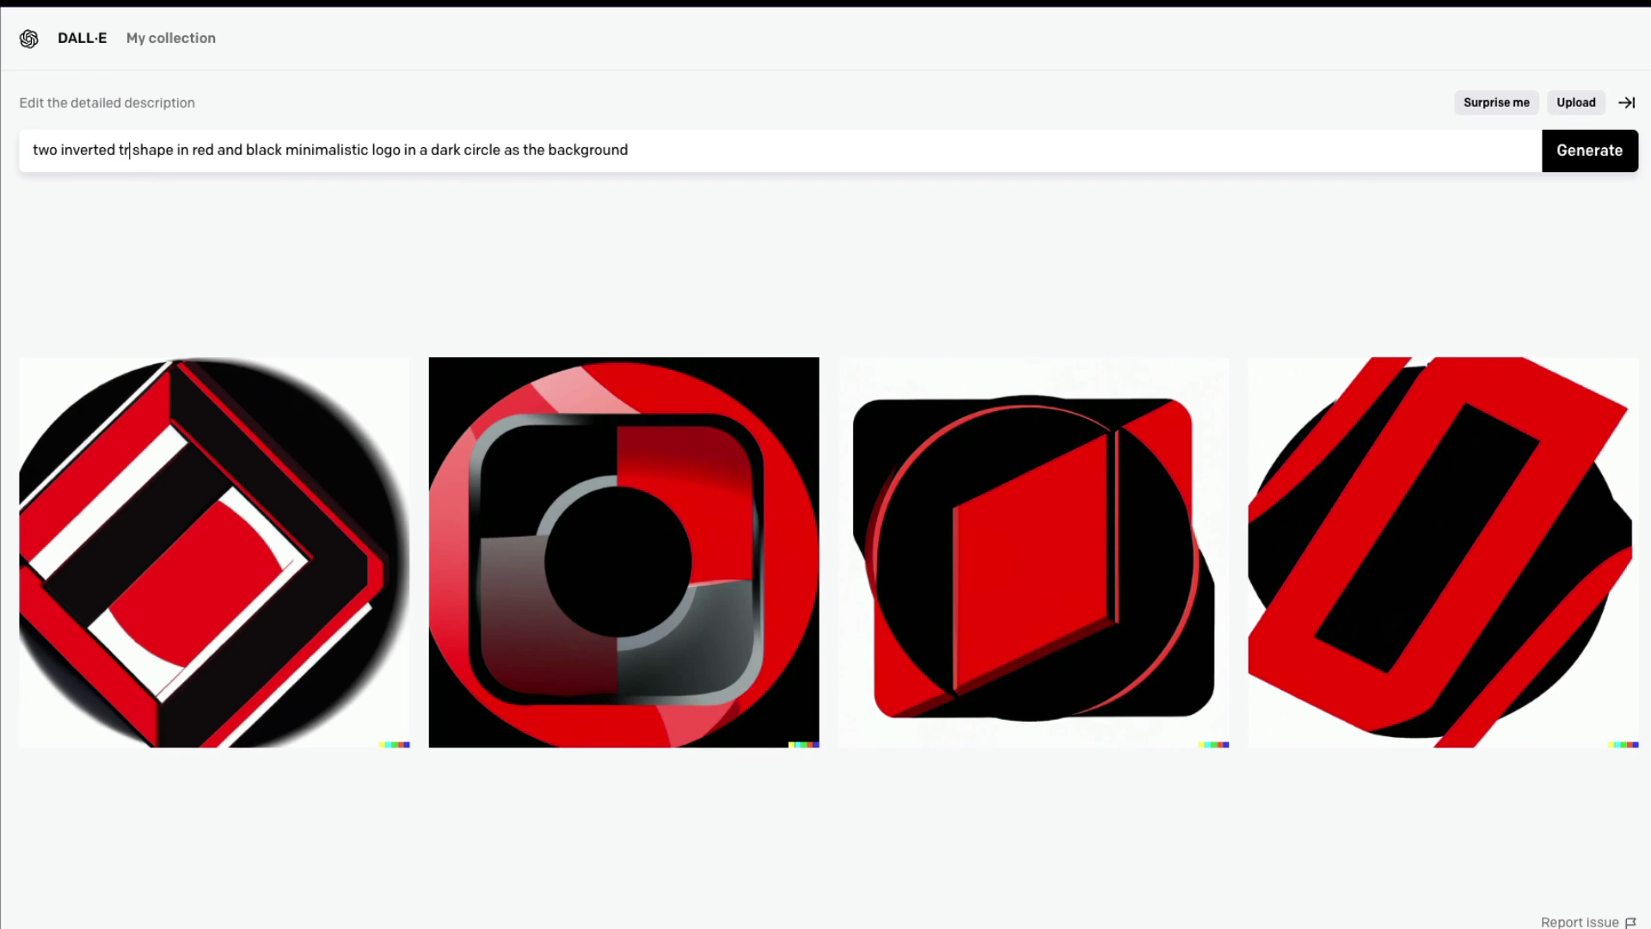
type(" overlappin")
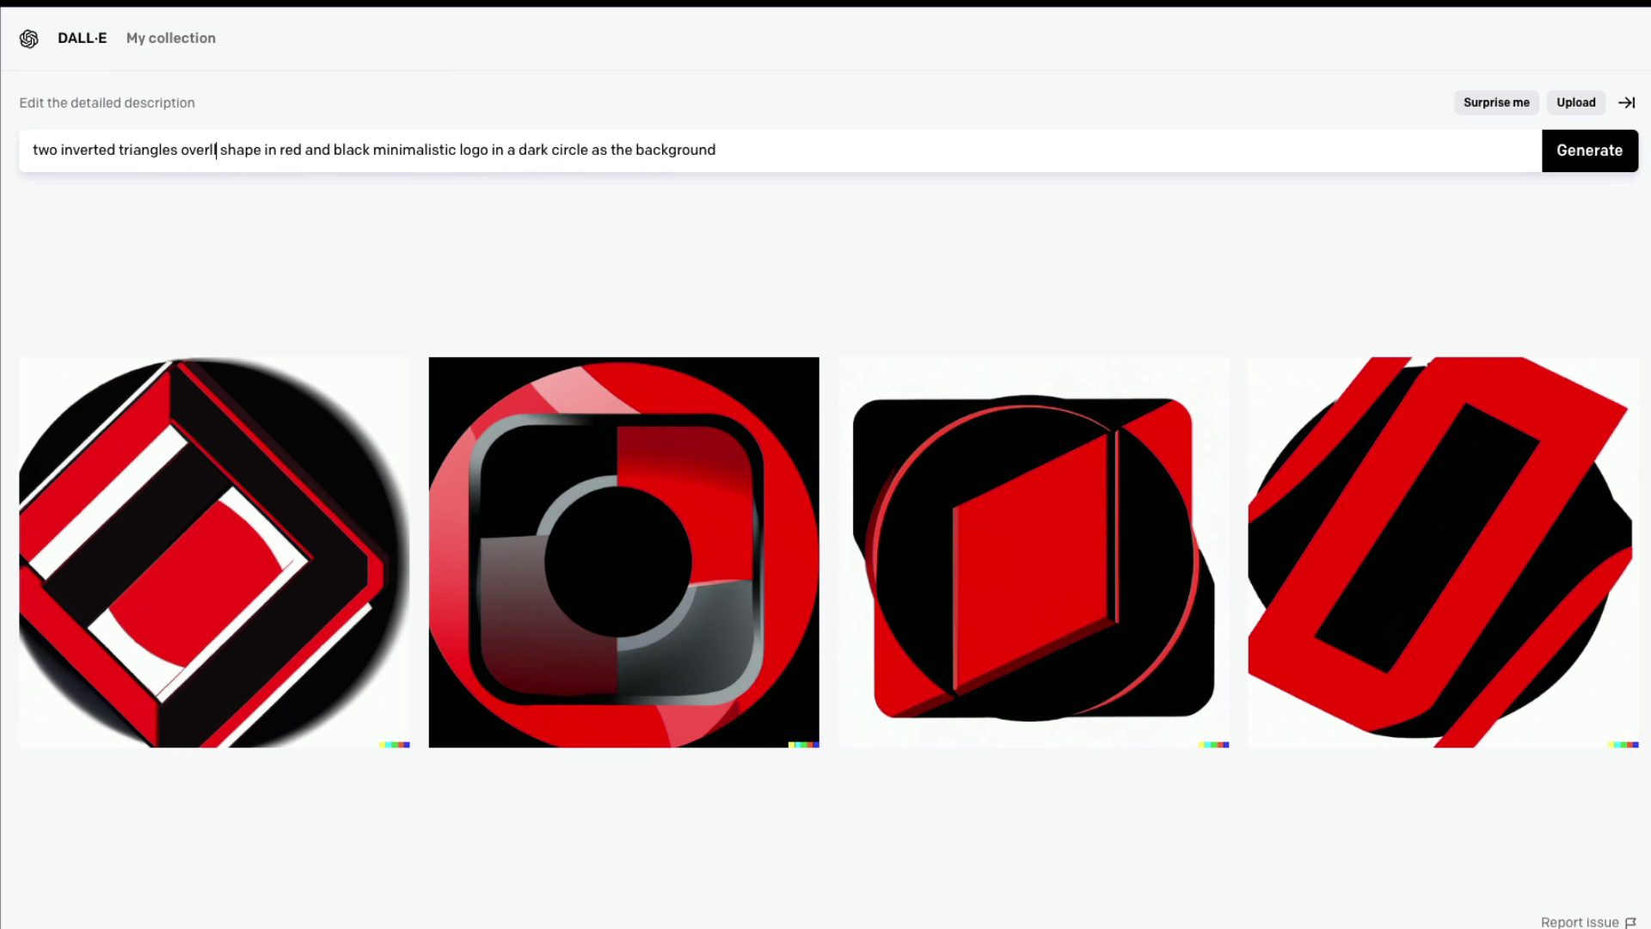
type("g")
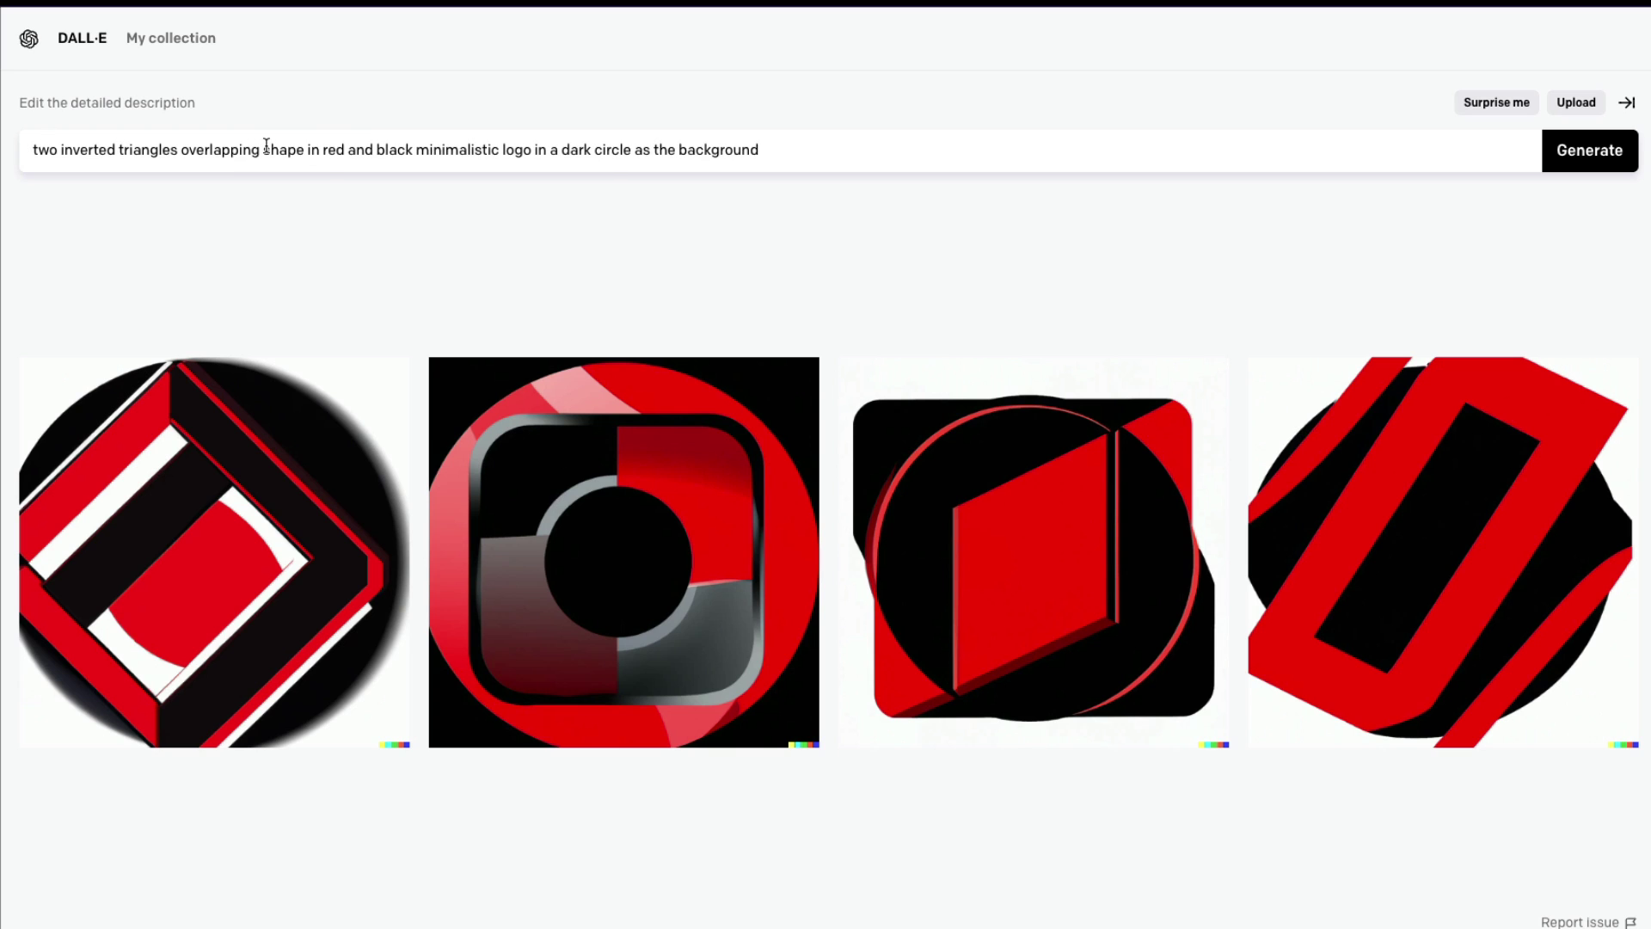
double_click(301, 151)
key("BackSpace")
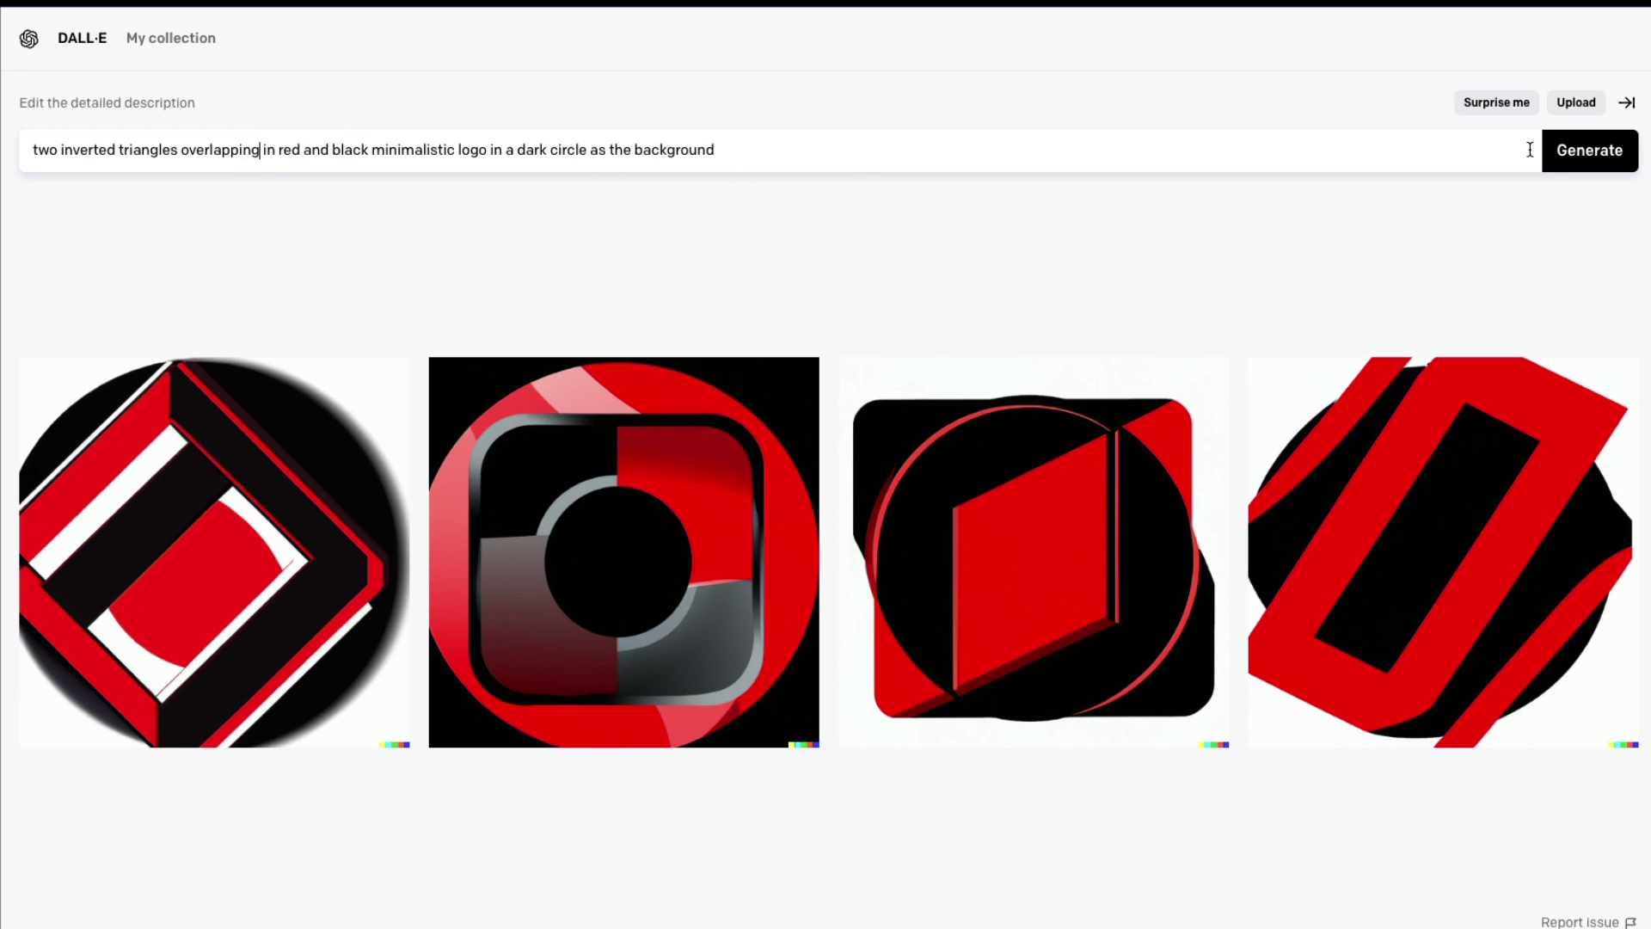
left_click(1557, 156)
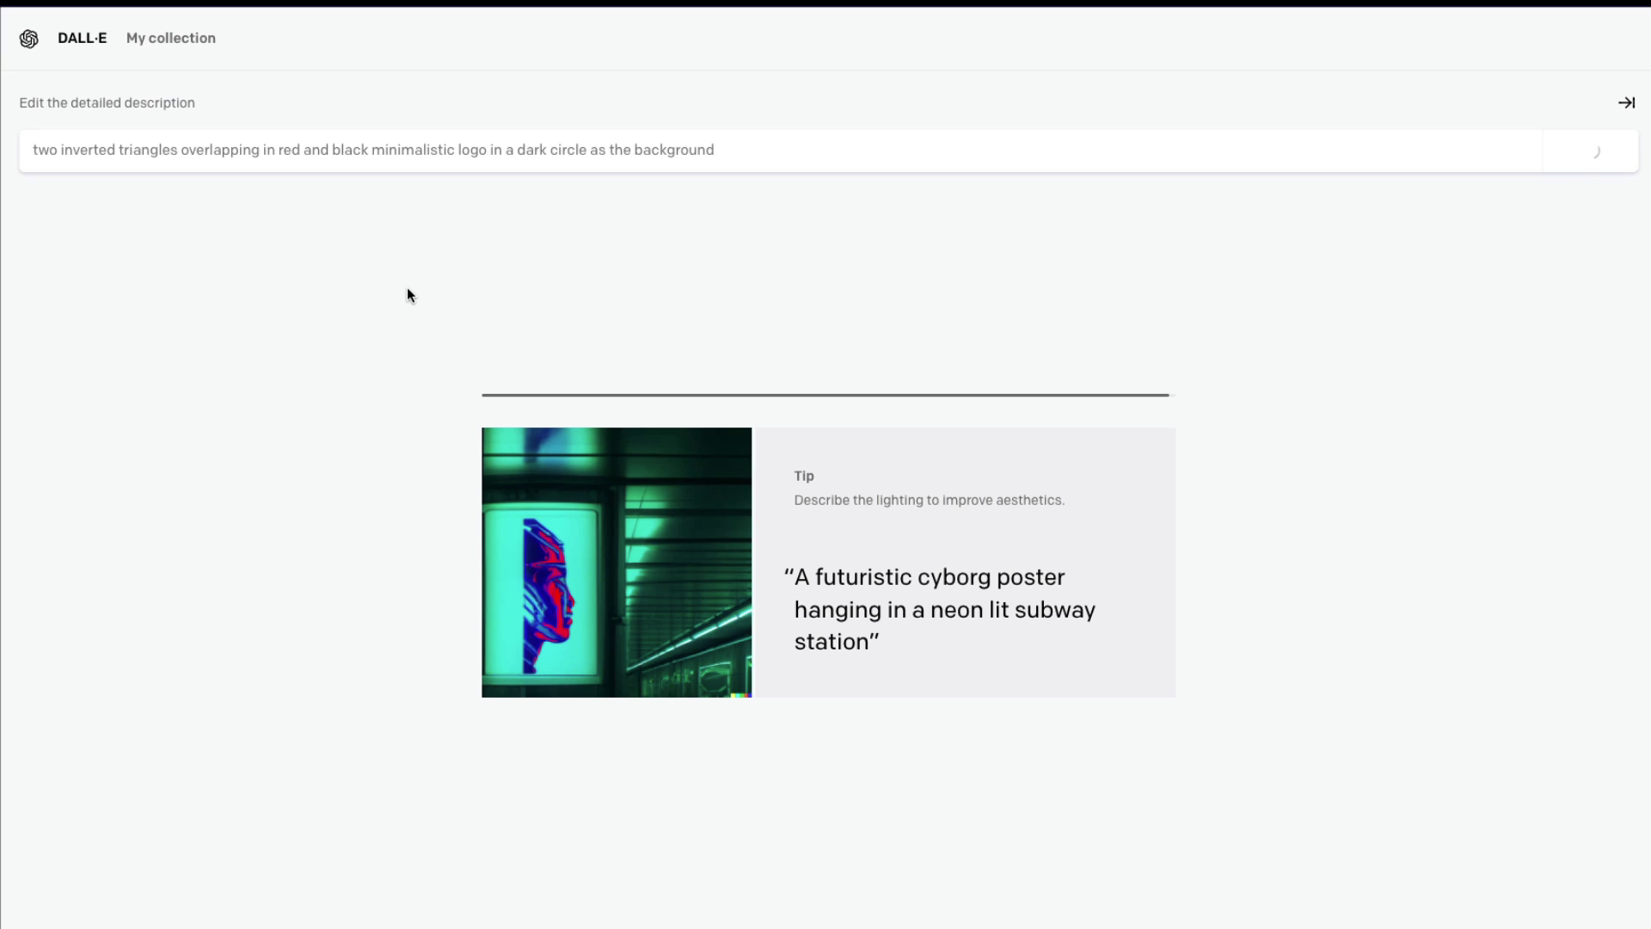
Compare the generated triangle logos by viewing each of them at full size.
left_click(884, 430)
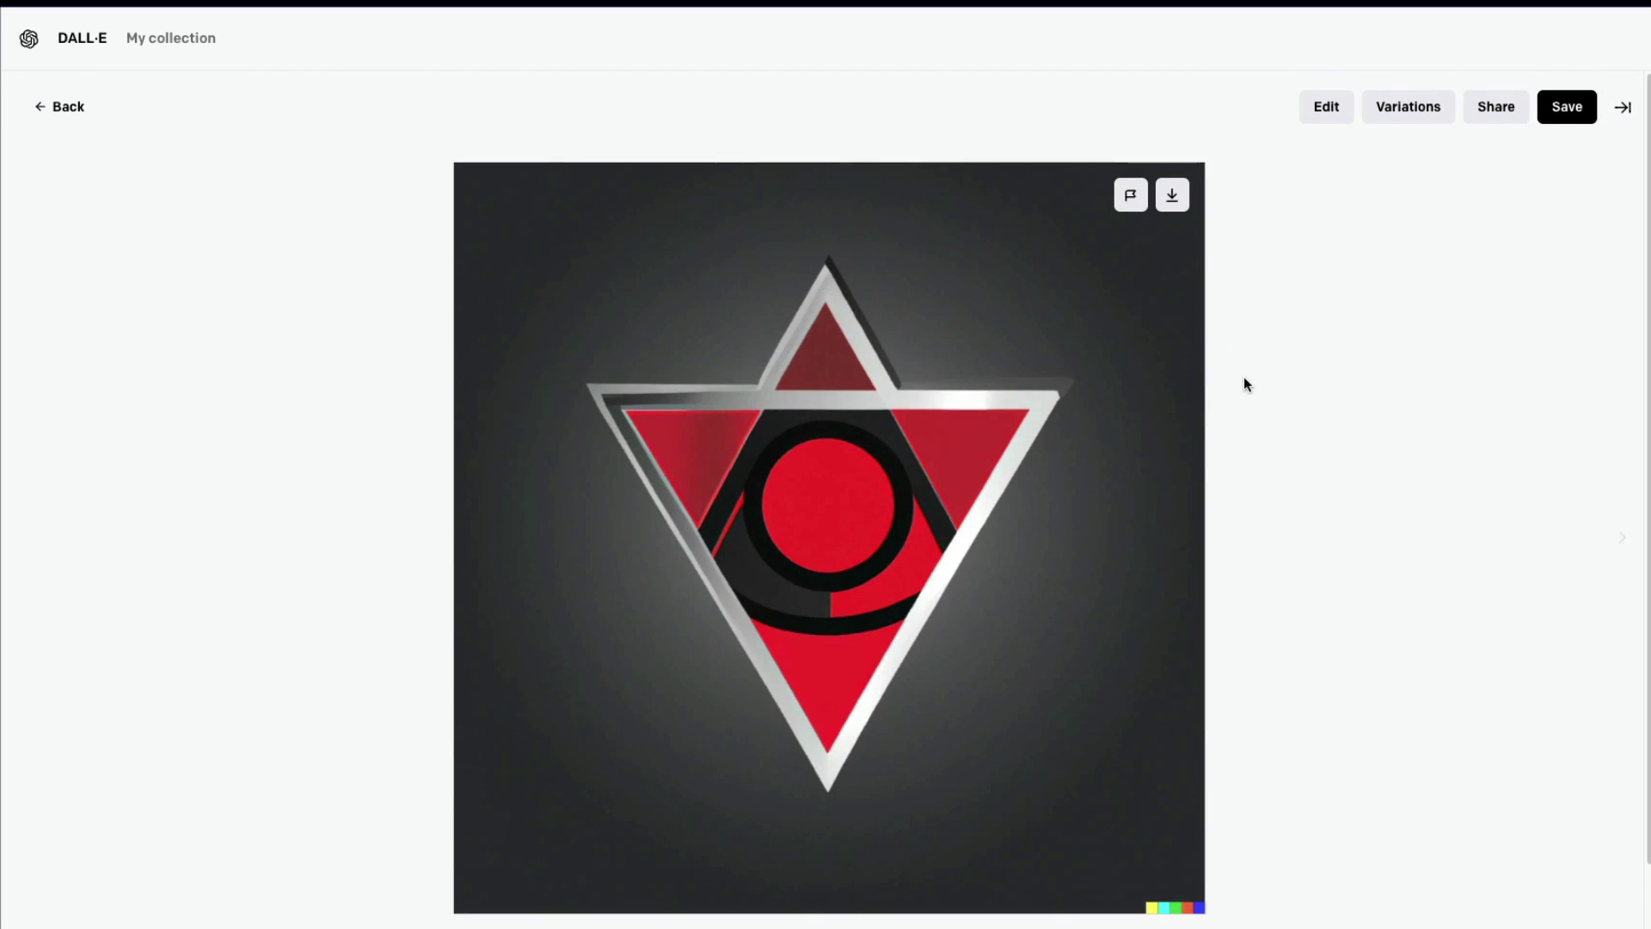
left_click(71, 108)
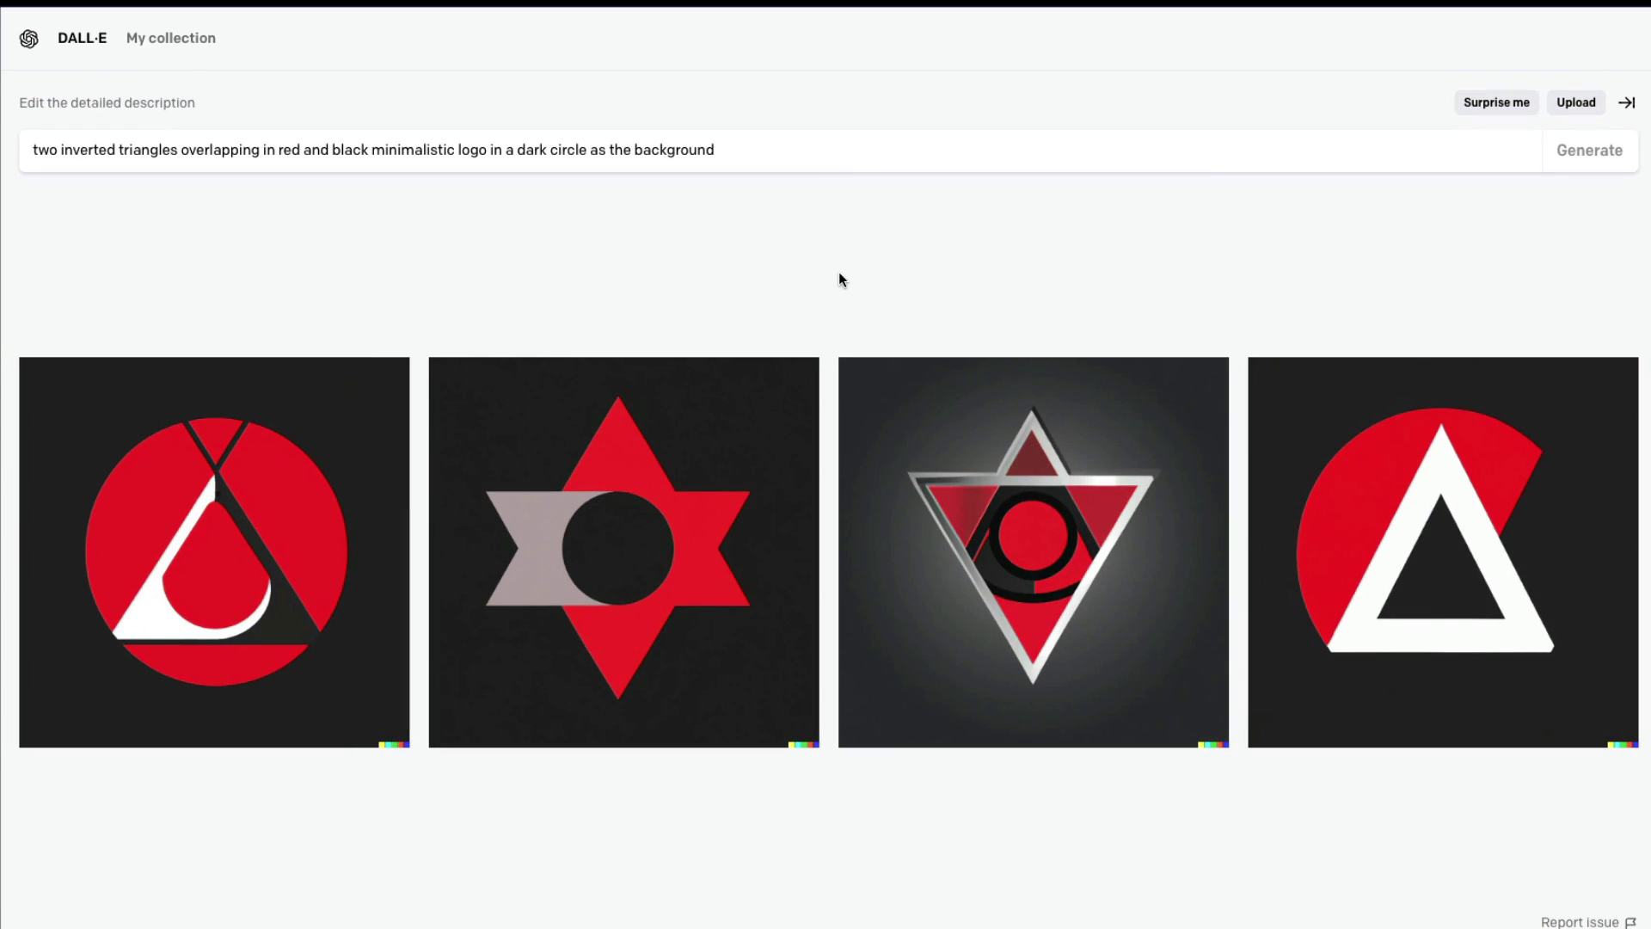
left_click(348, 560)
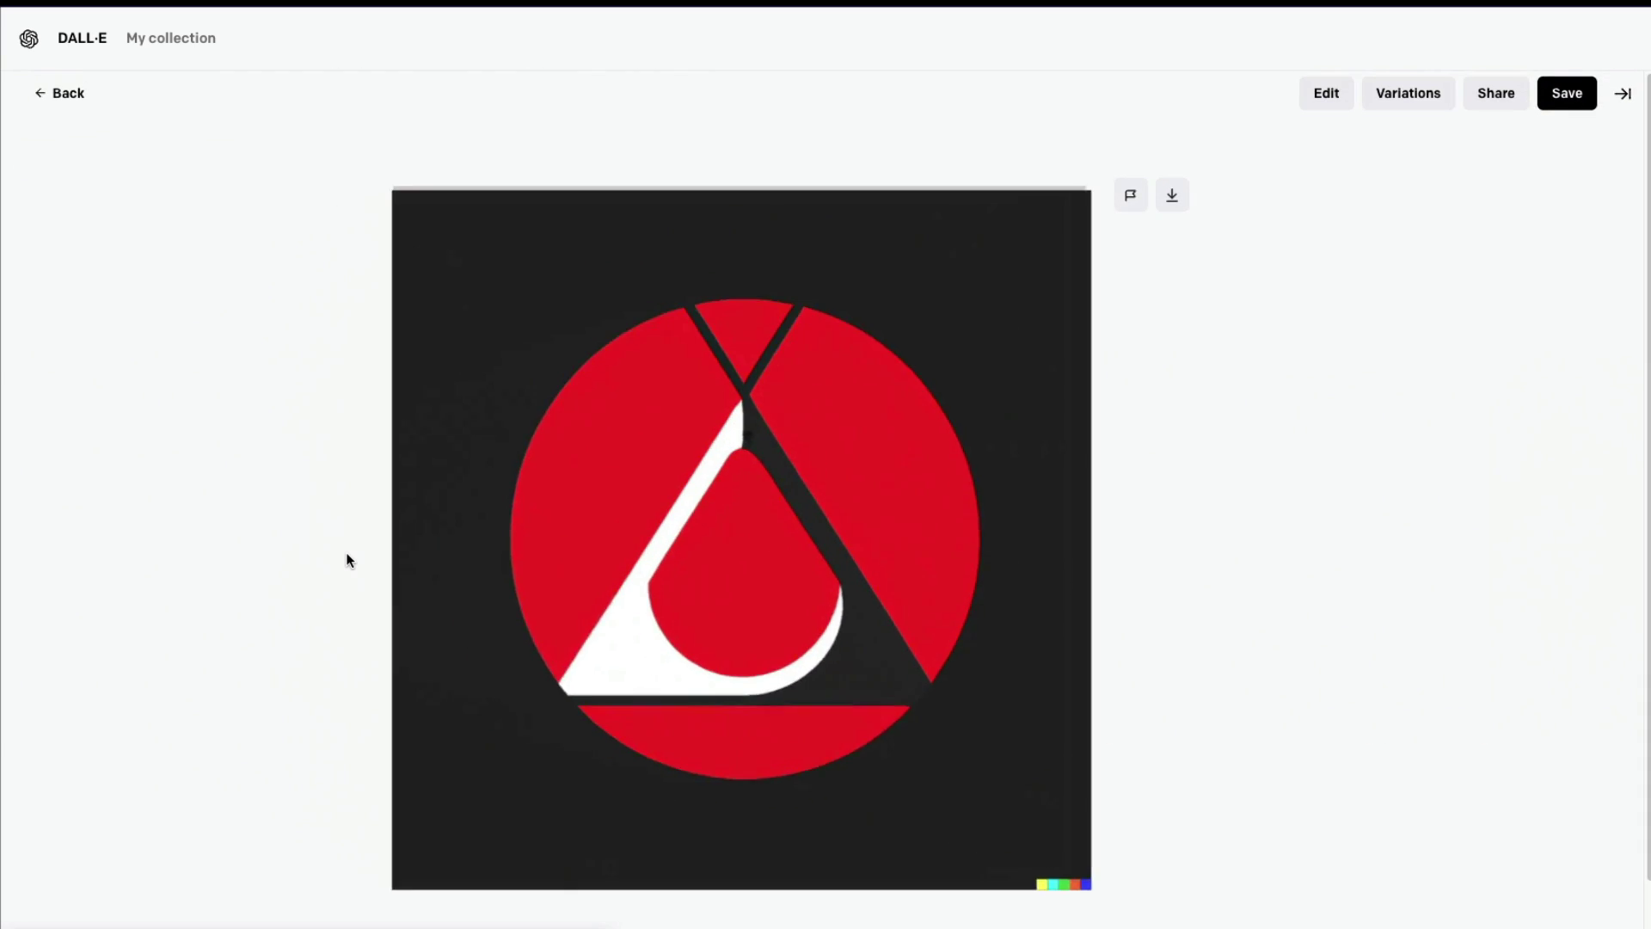
key("Right")
key("Right")
key("Right")
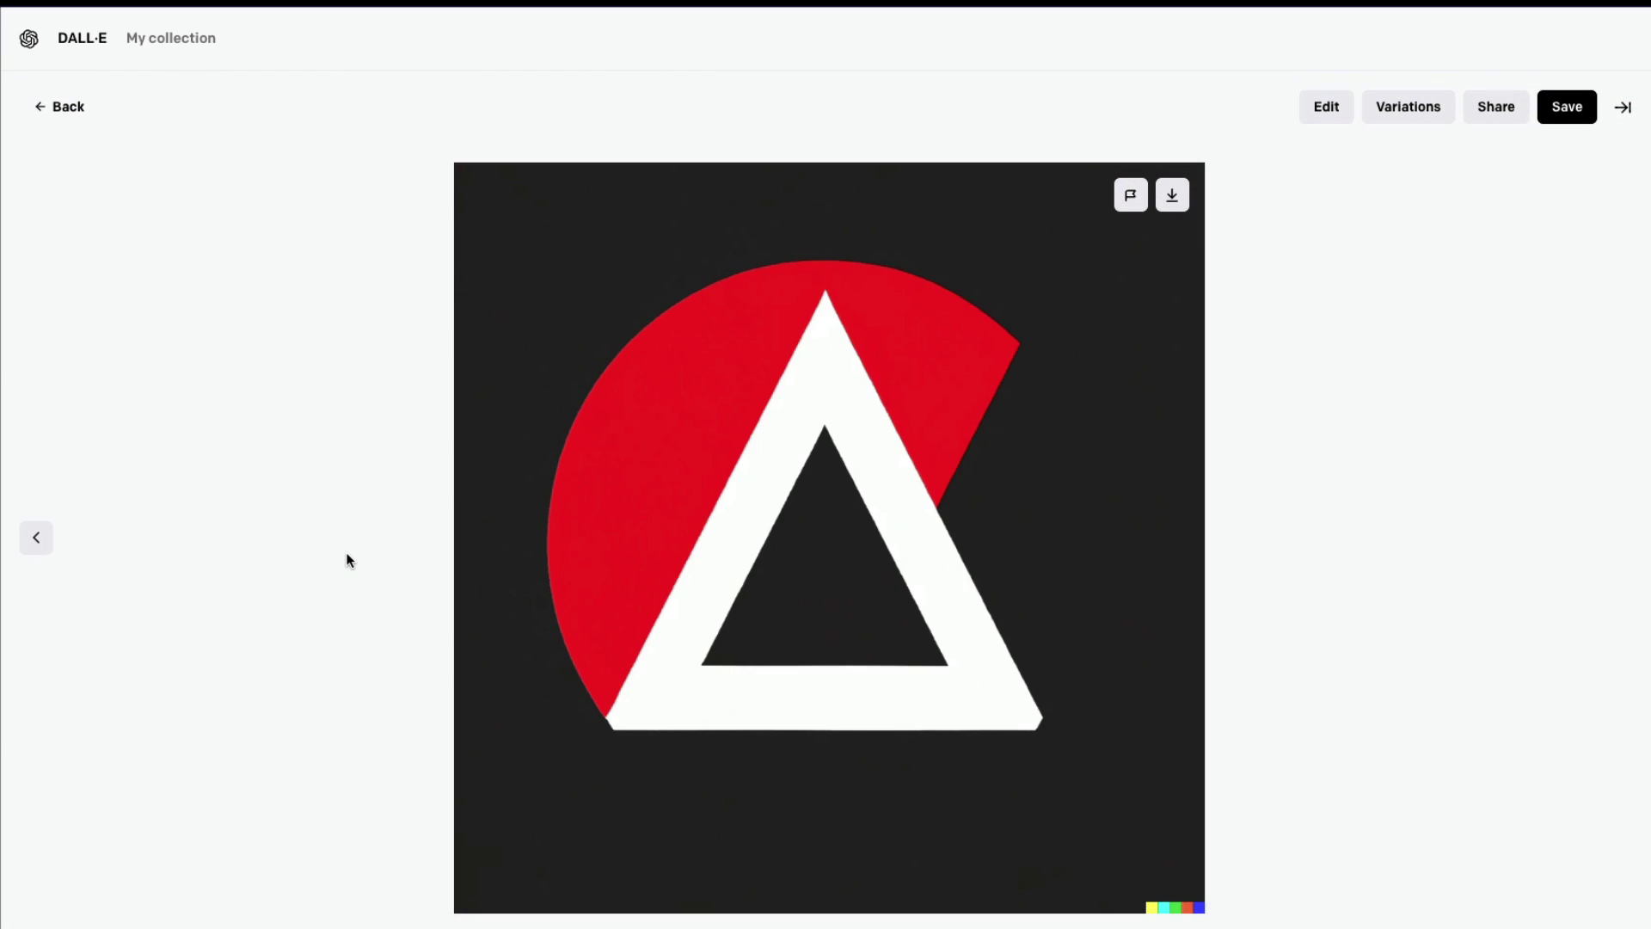
key("Escape")
left_click(978, 574)
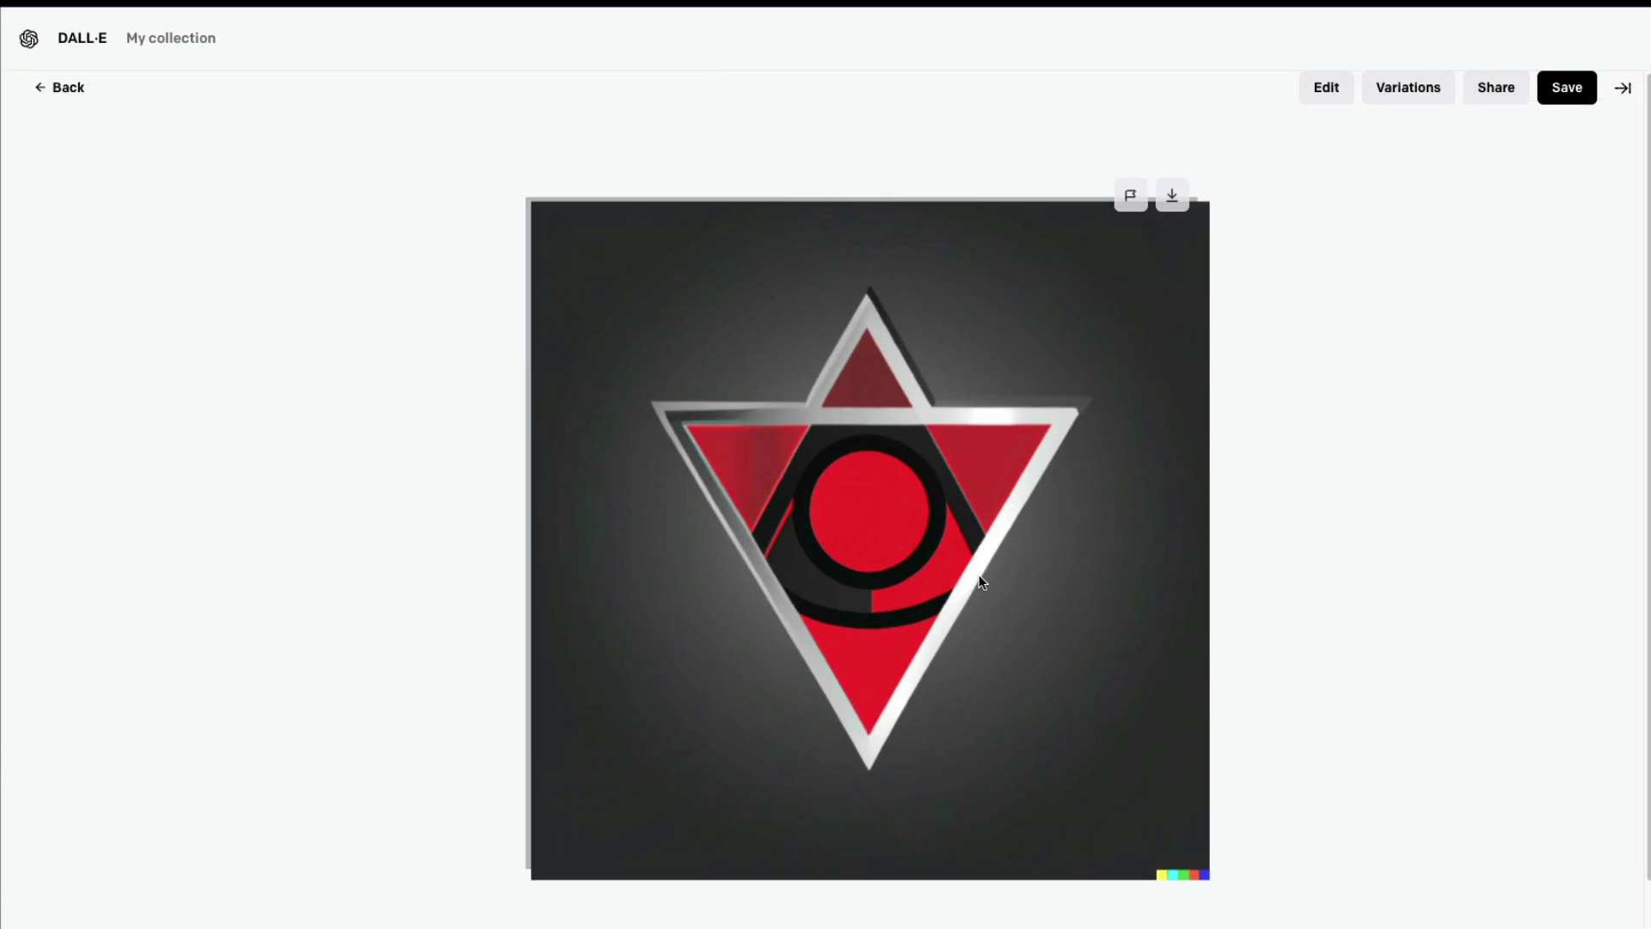
key("Left")
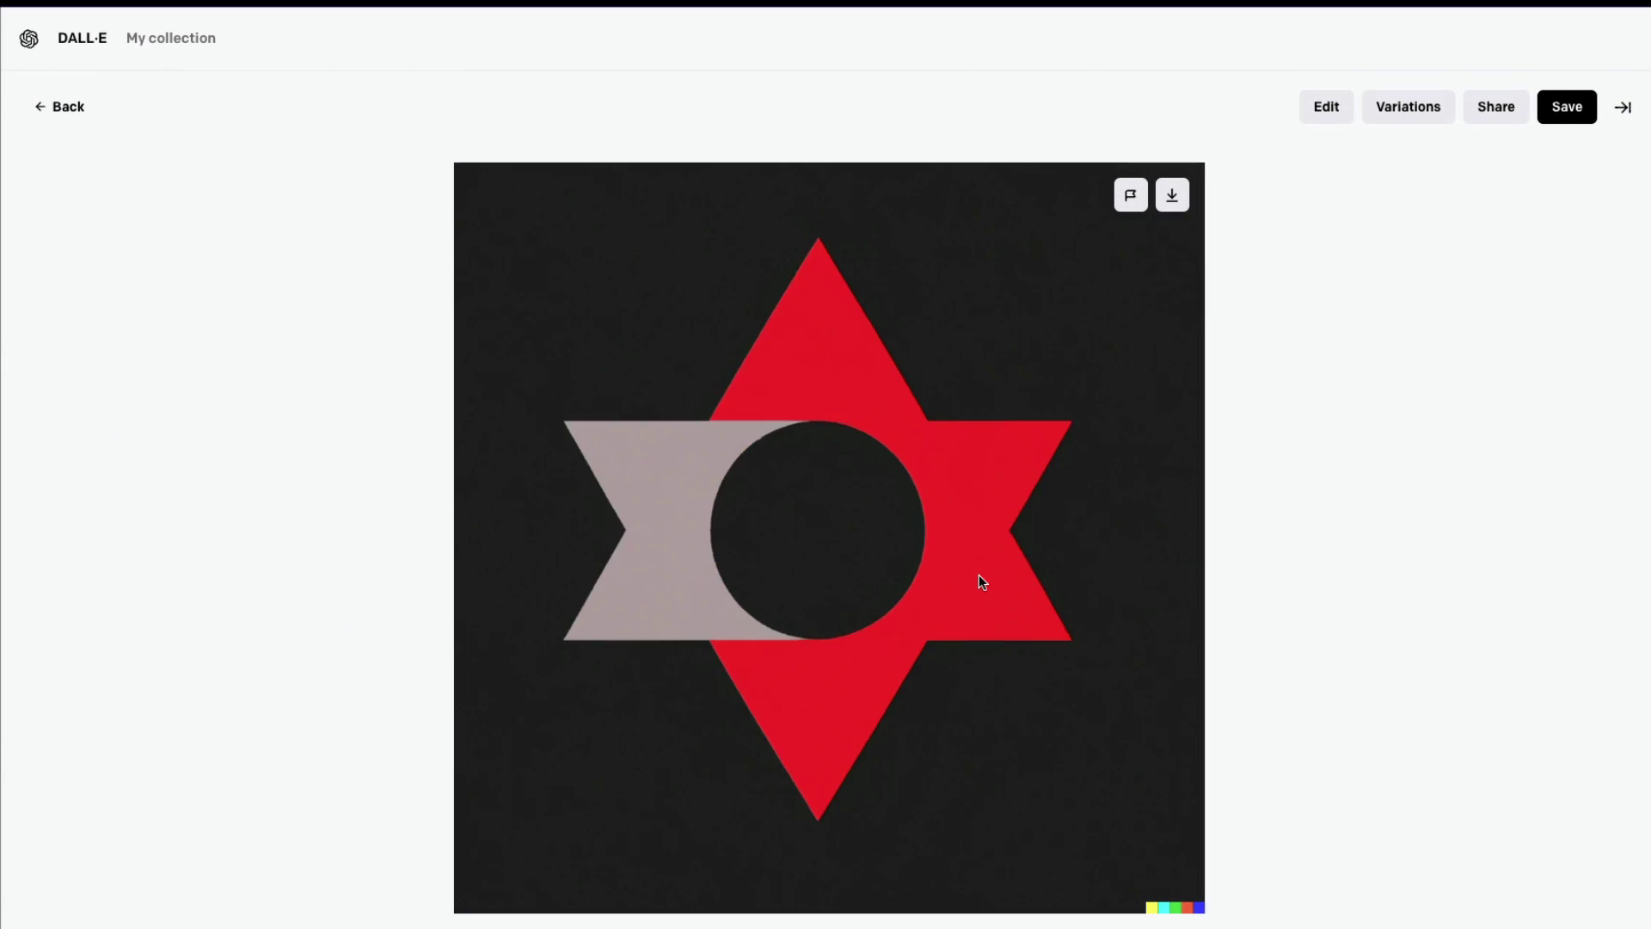
key("Right")
key("Escape")
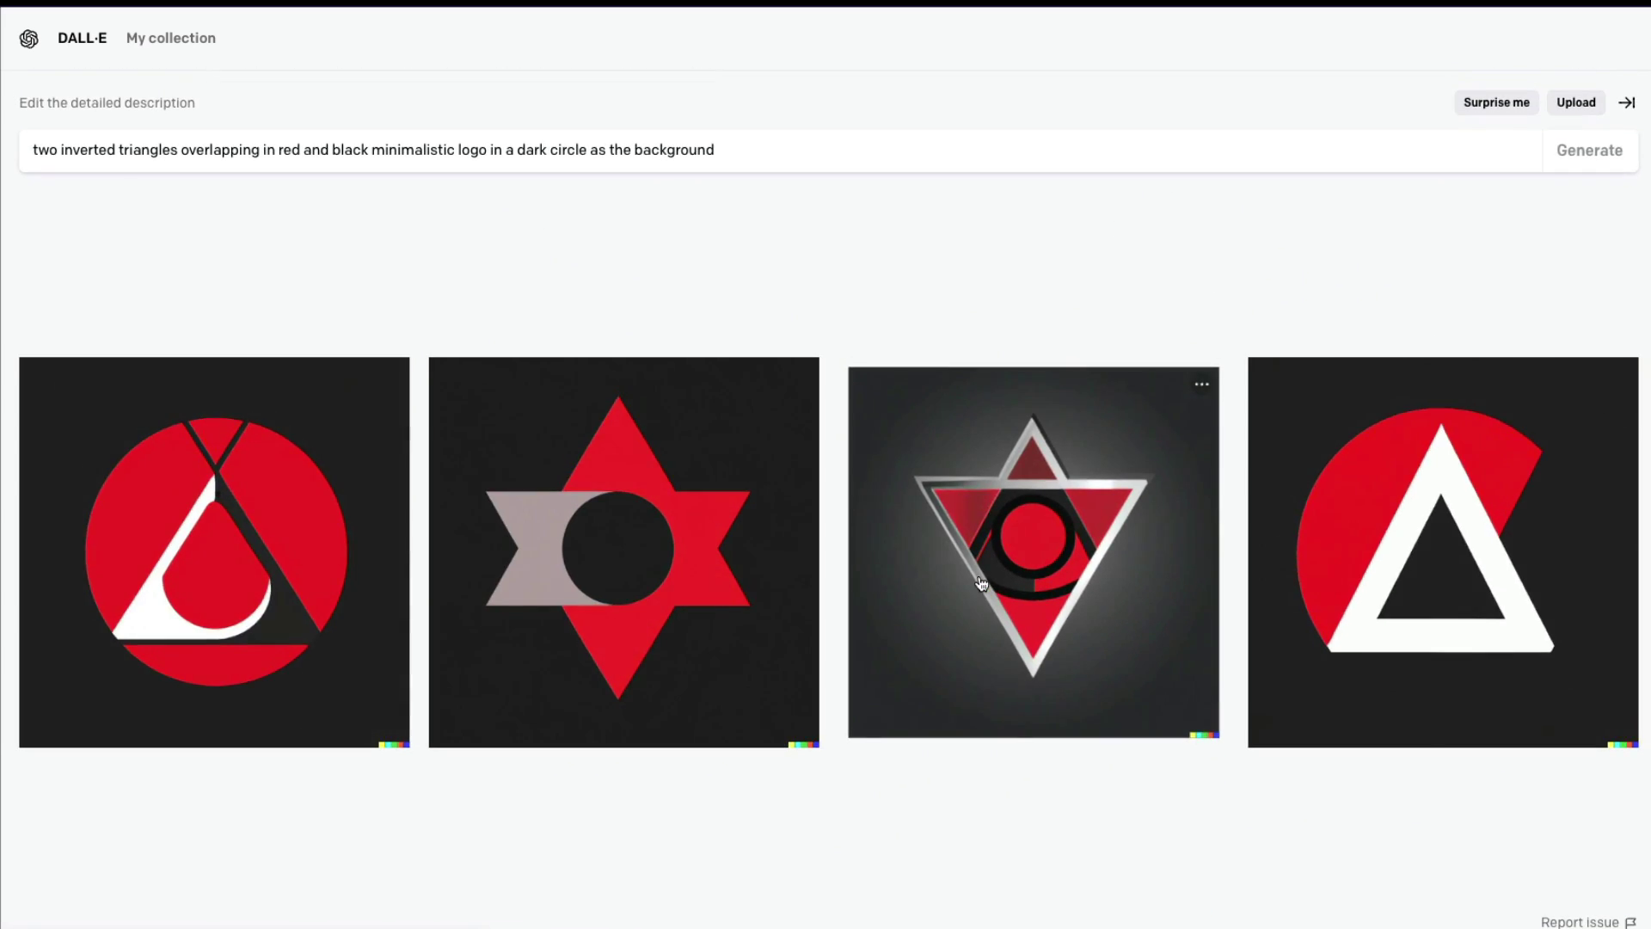
left_click(1557, 621)
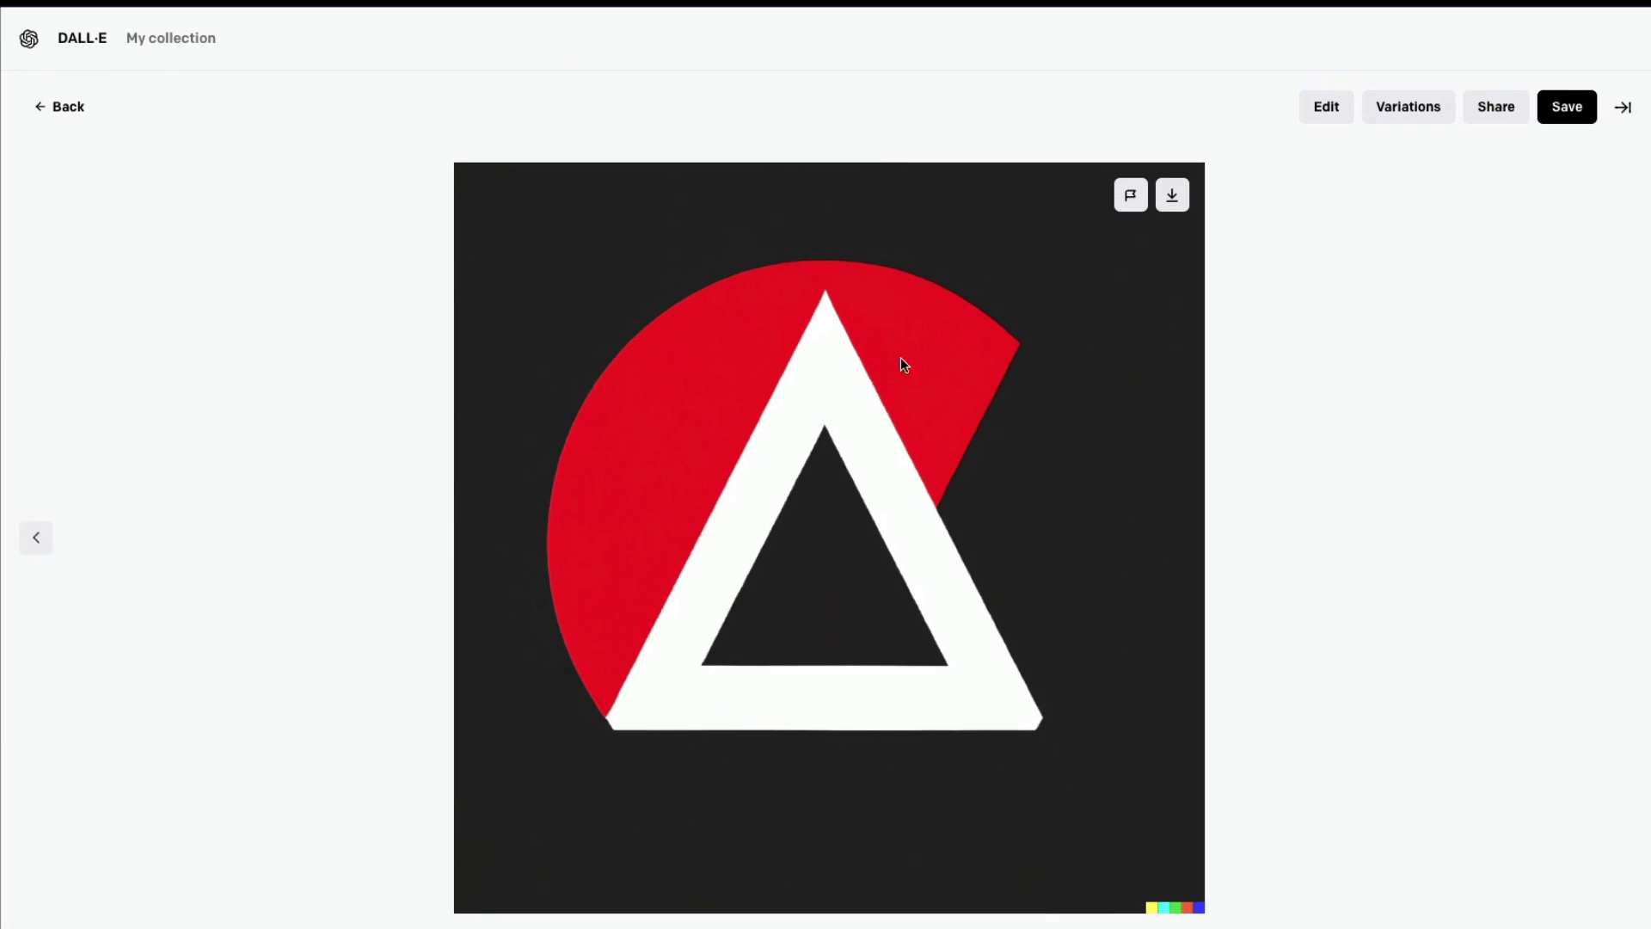
key("Escape")
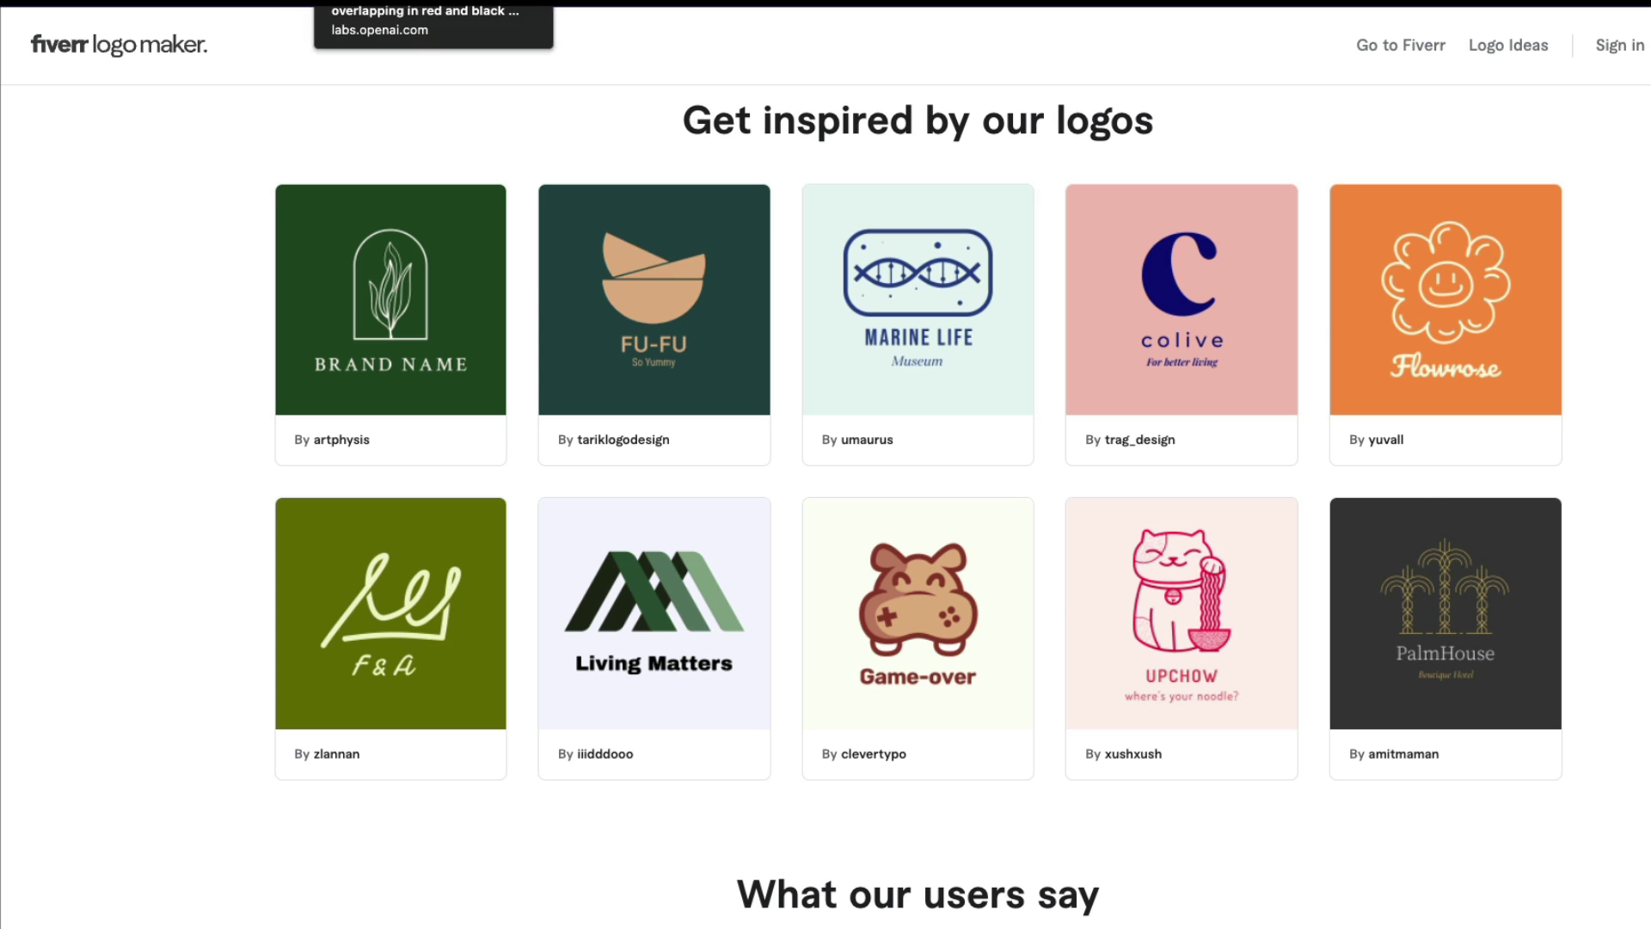
Switch from the Fiverr page back to DALL·E and return to its home page for a fresh prompt.
left_click(362, 1)
double_click(153, 151)
key("ctrl+a")
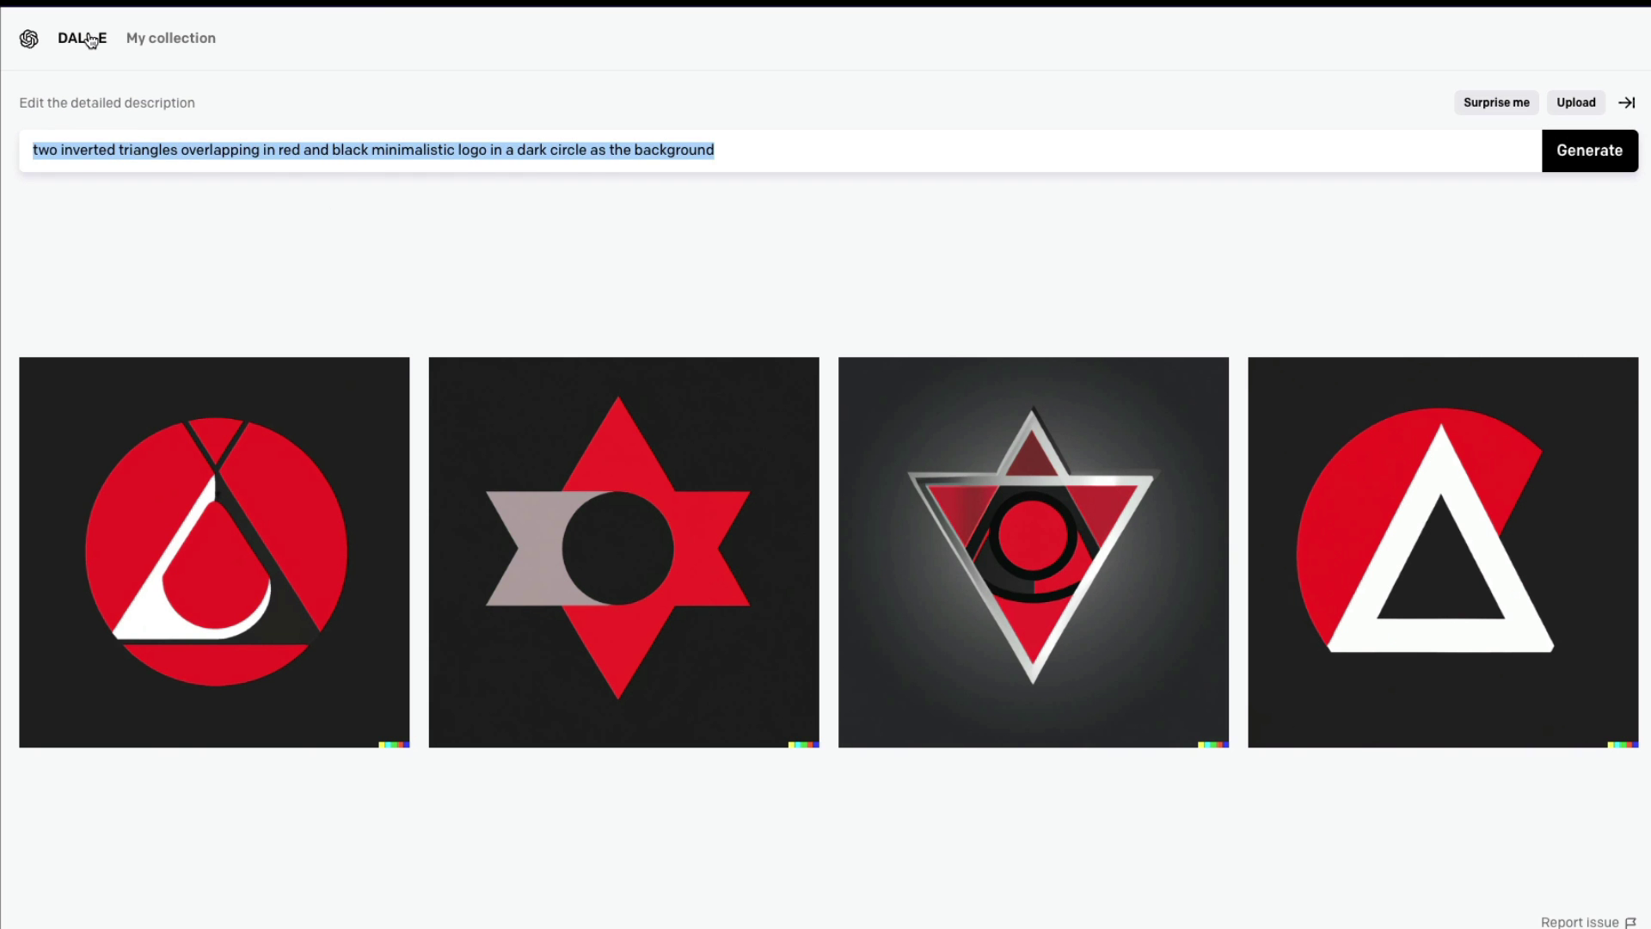
left_click(83, 38)
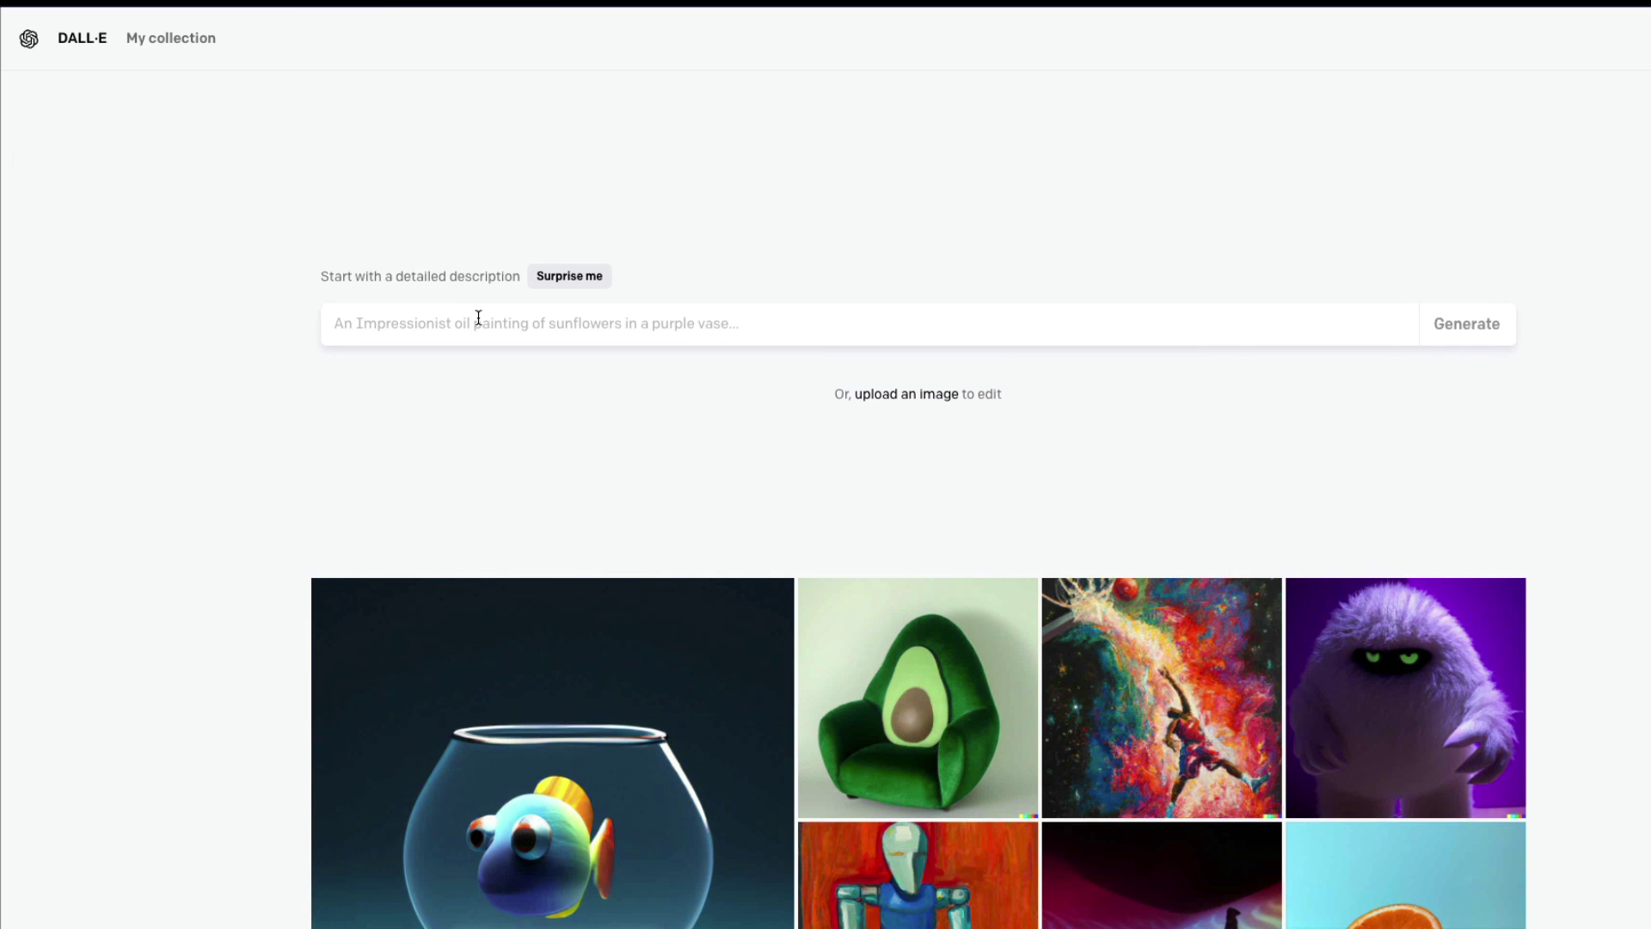
Start a new image prompt with "an orange color".
type("a ca")
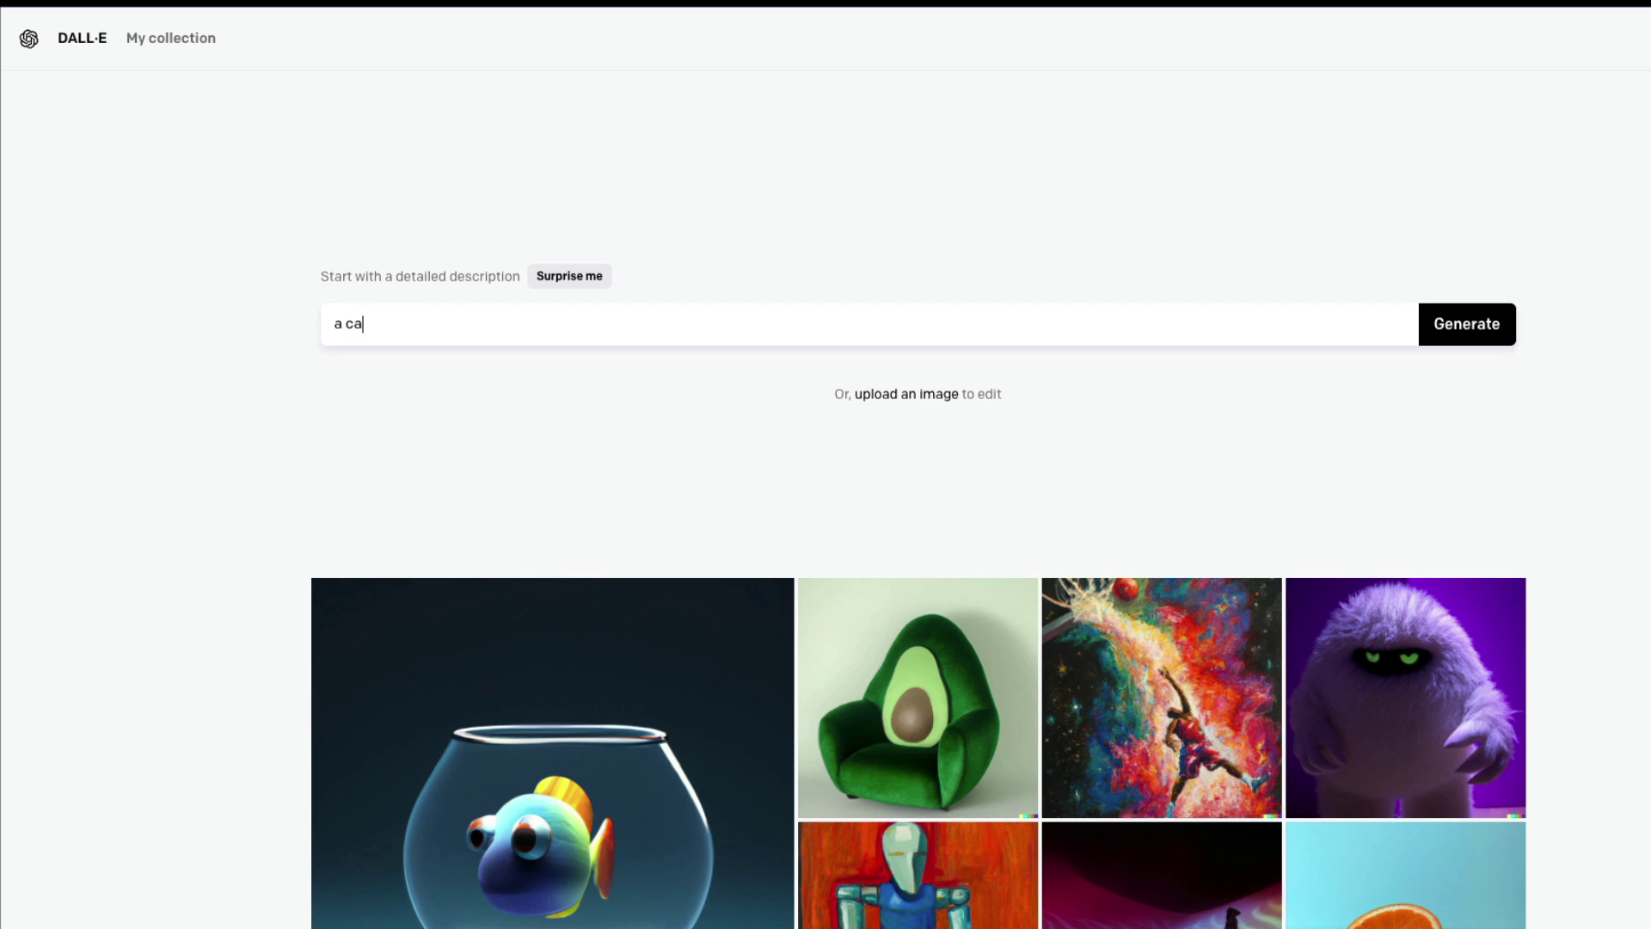
type("rtoon")
key("ctrl+a")
type("a")
type("n orgen")
key("BackSpace")
key("BackSpace")
key("BackSpace")
type("na")
key("BackSpace")
key("BackSpace")
type("ange color ")
Continue the prompt with "pencil sketch logo of a cat slurping noodles in a bowl, logo in the dark background circle" and generate the images.
type("sketc")
key("BackSpace")
key("BackSpace")
key("BackSpace")
key("BackSpace")
key("BackSpace")
type("pencil sketc")
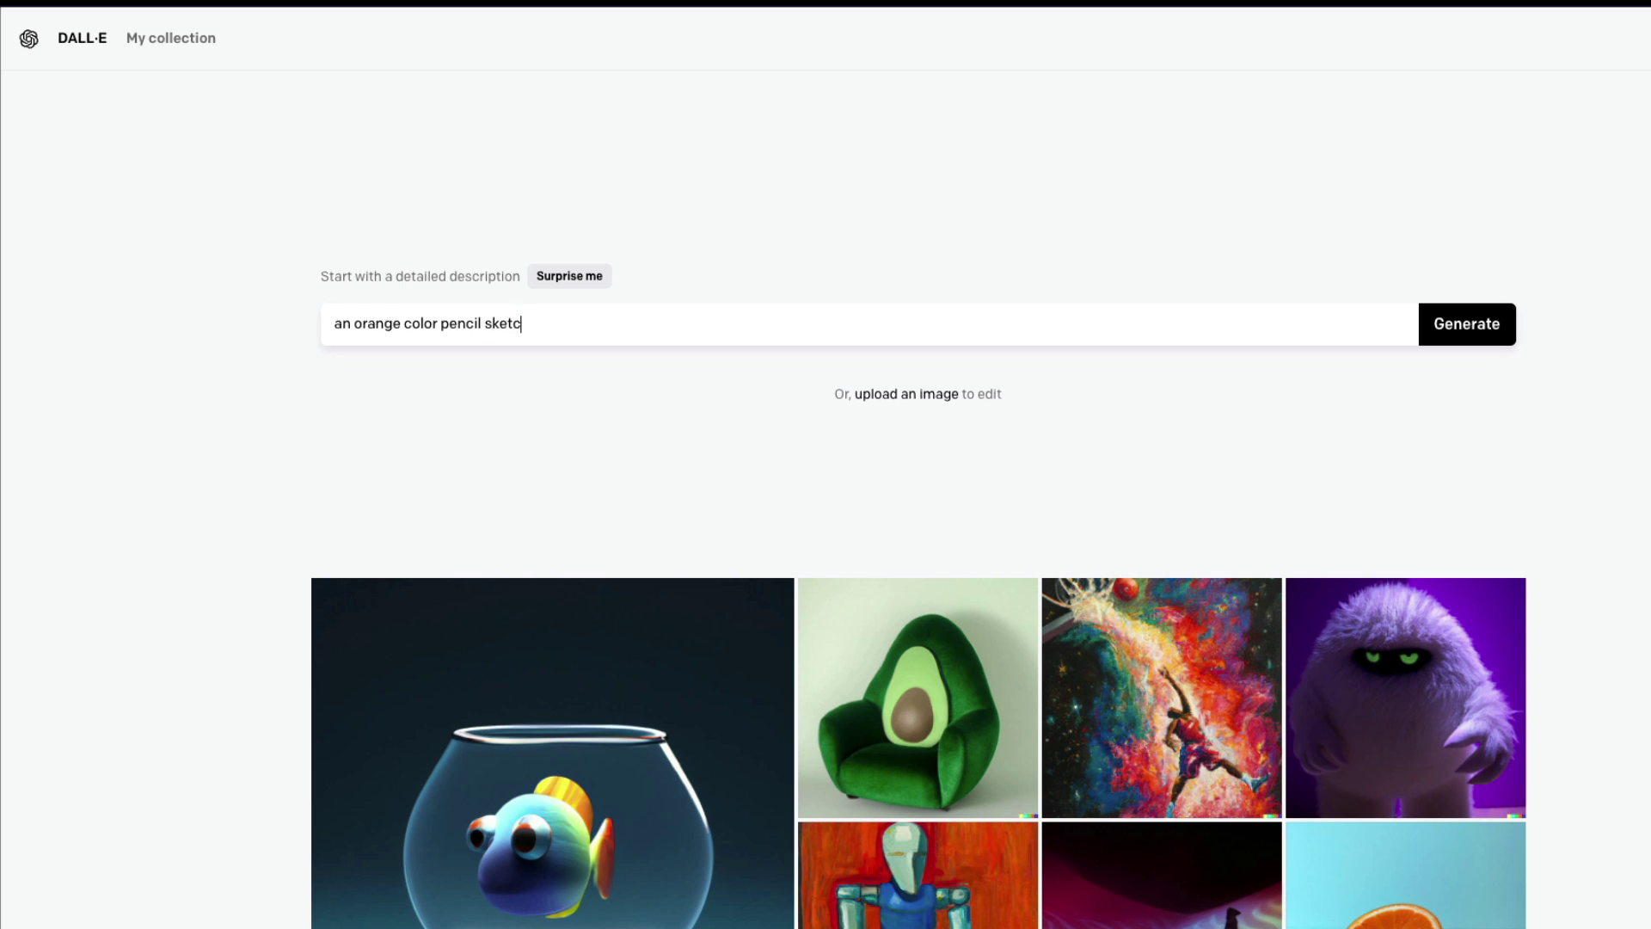
type("h logo of a cat slurping noodel")
key("BackSpace")
key("BackSpace")
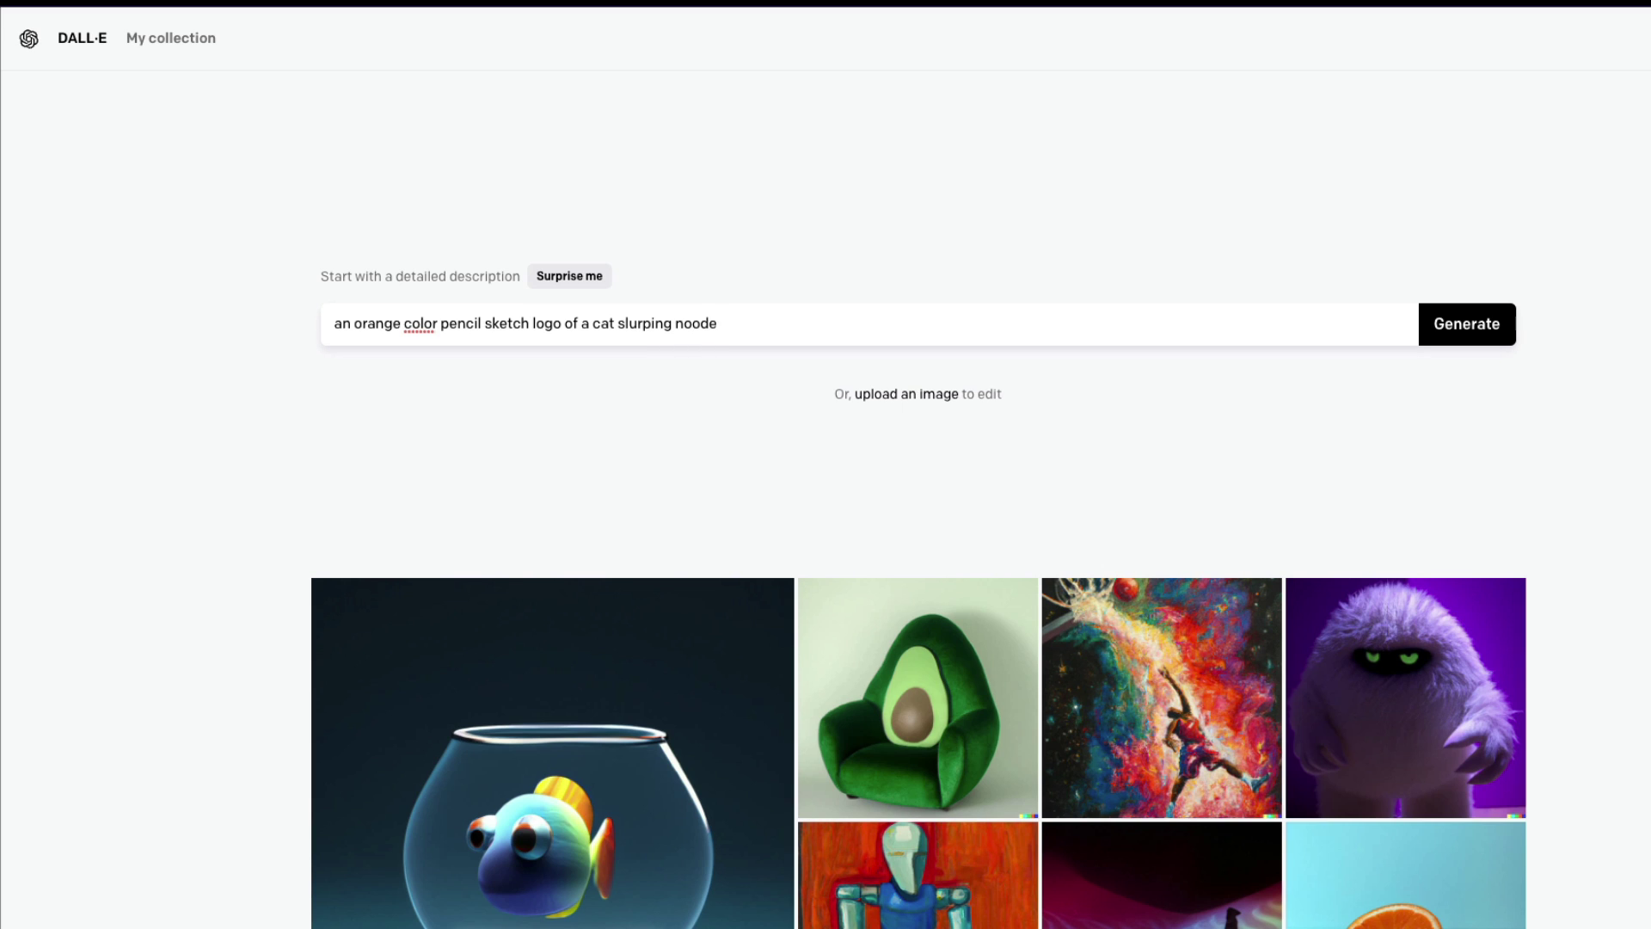
type("les in a bowl, logo in the dark")
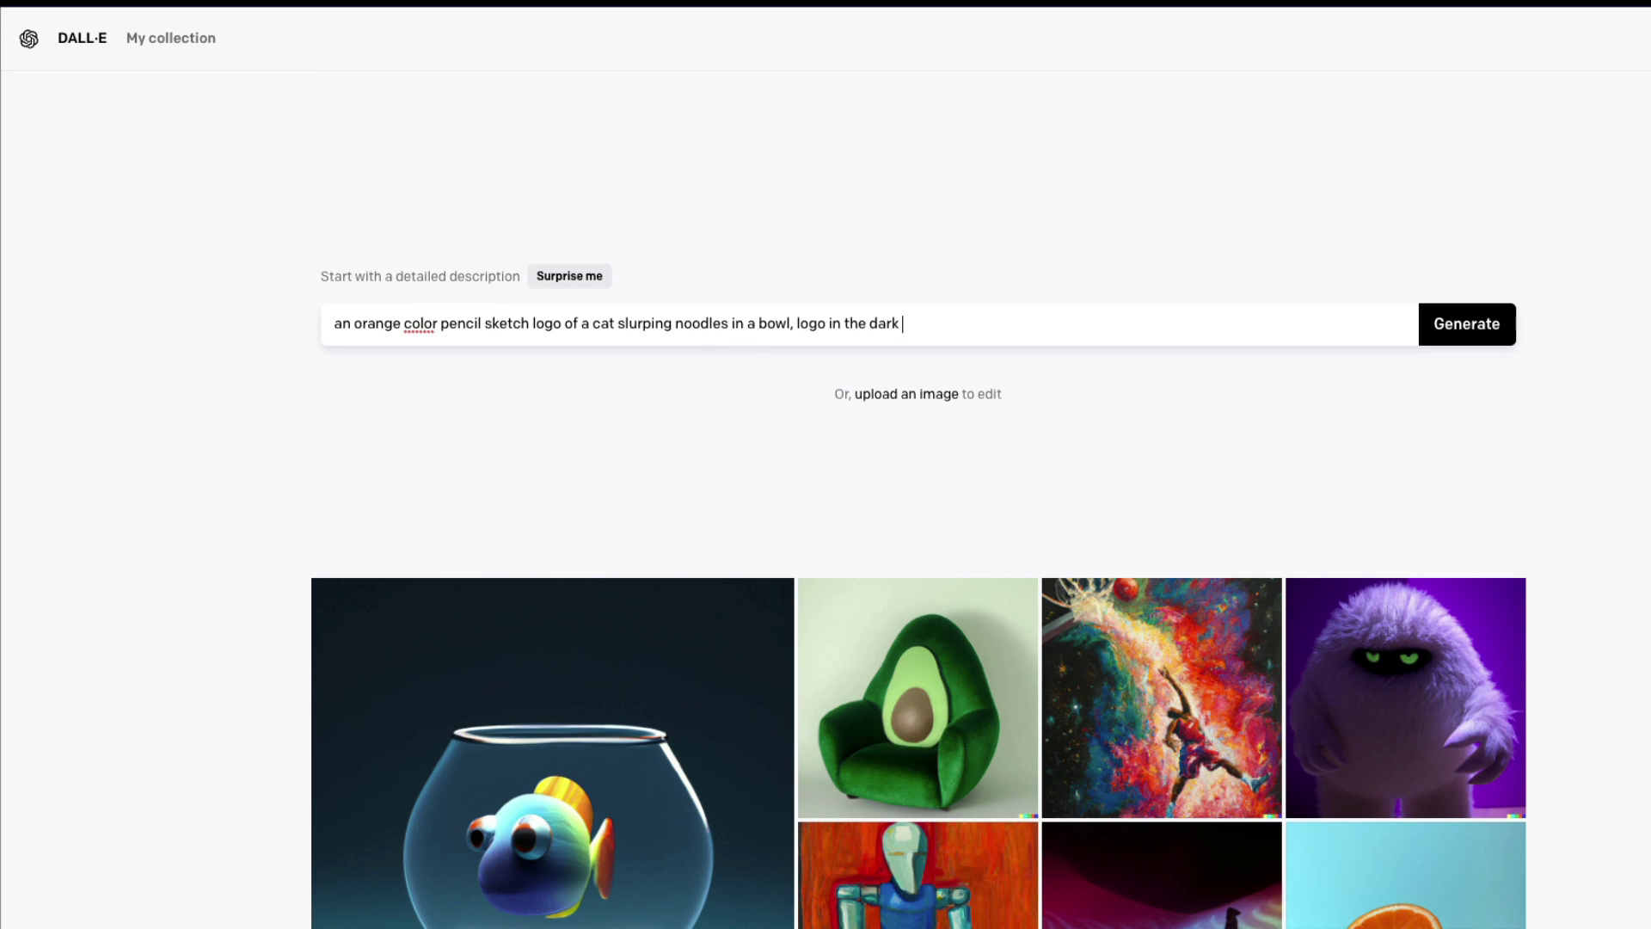
type(" background circle")
left_click(1490, 336)
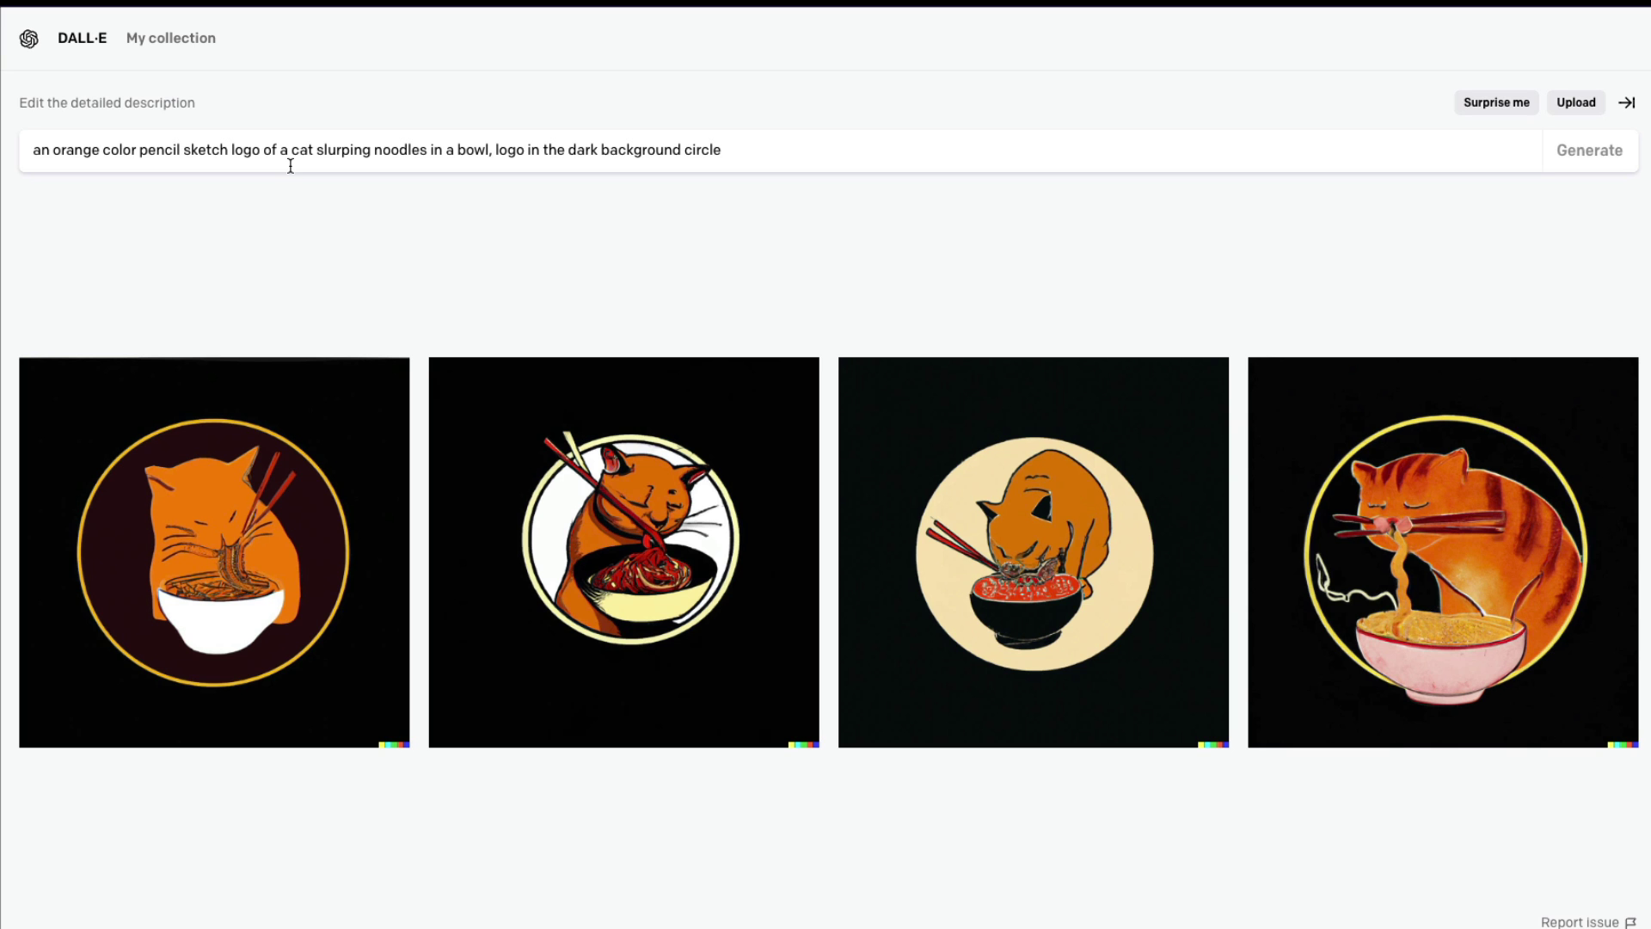
Open the first generated logo, the orange cat with a white noodle bowl, at full size.
left_click(255, 535)
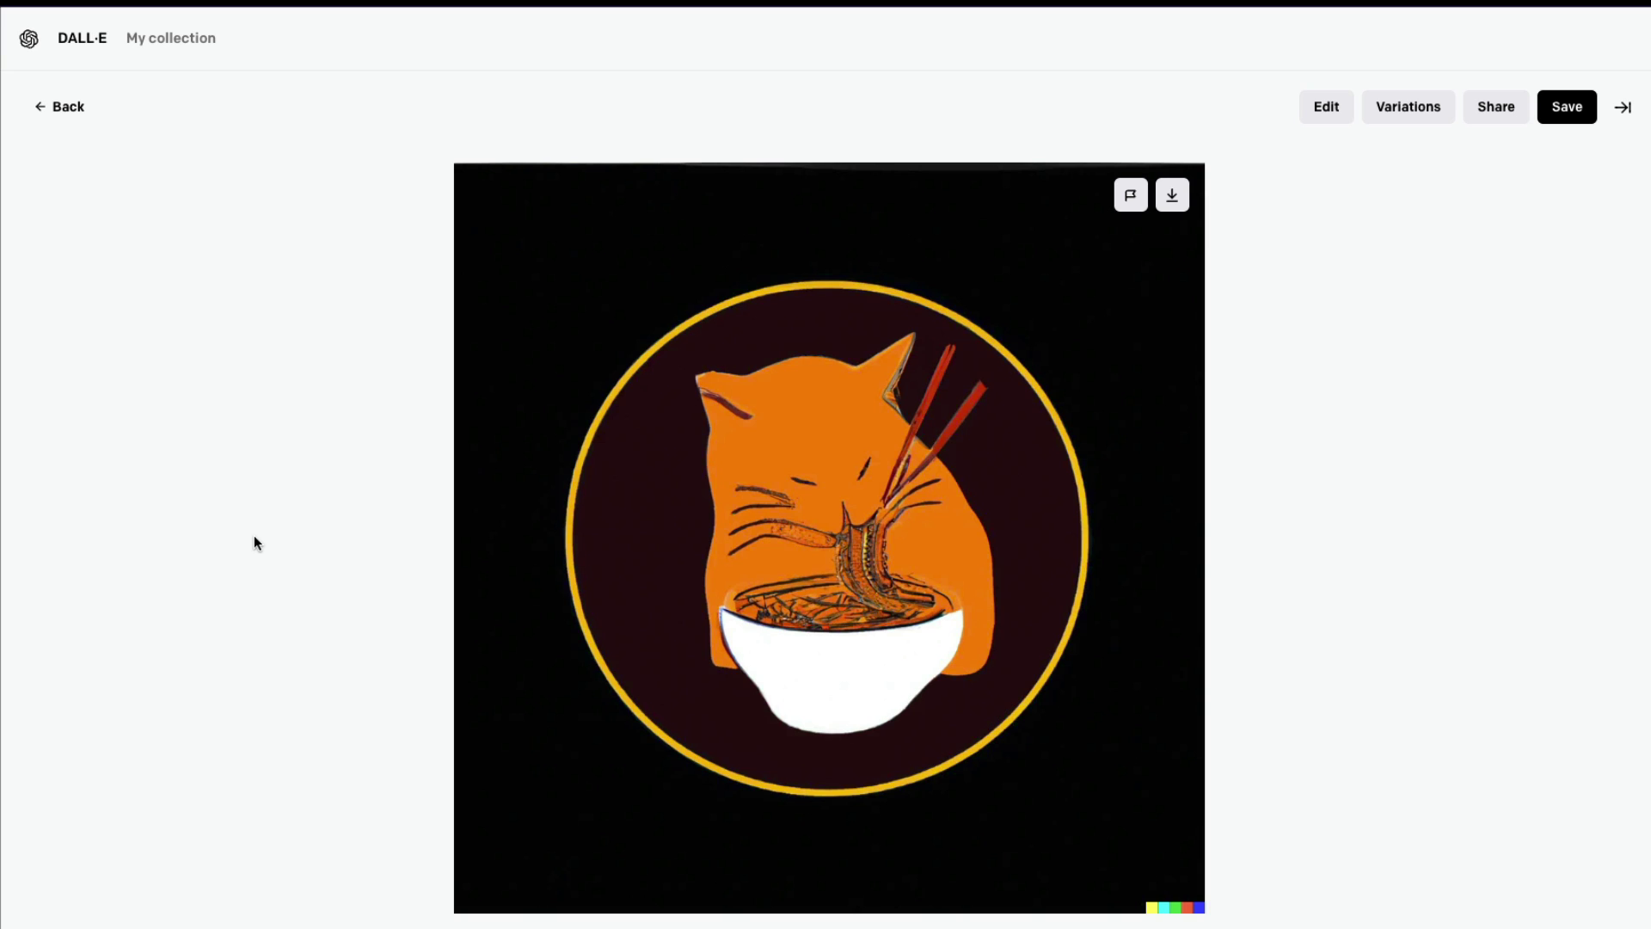
Browse the generated orange cat logos at full size and return to the results.
key("Right")
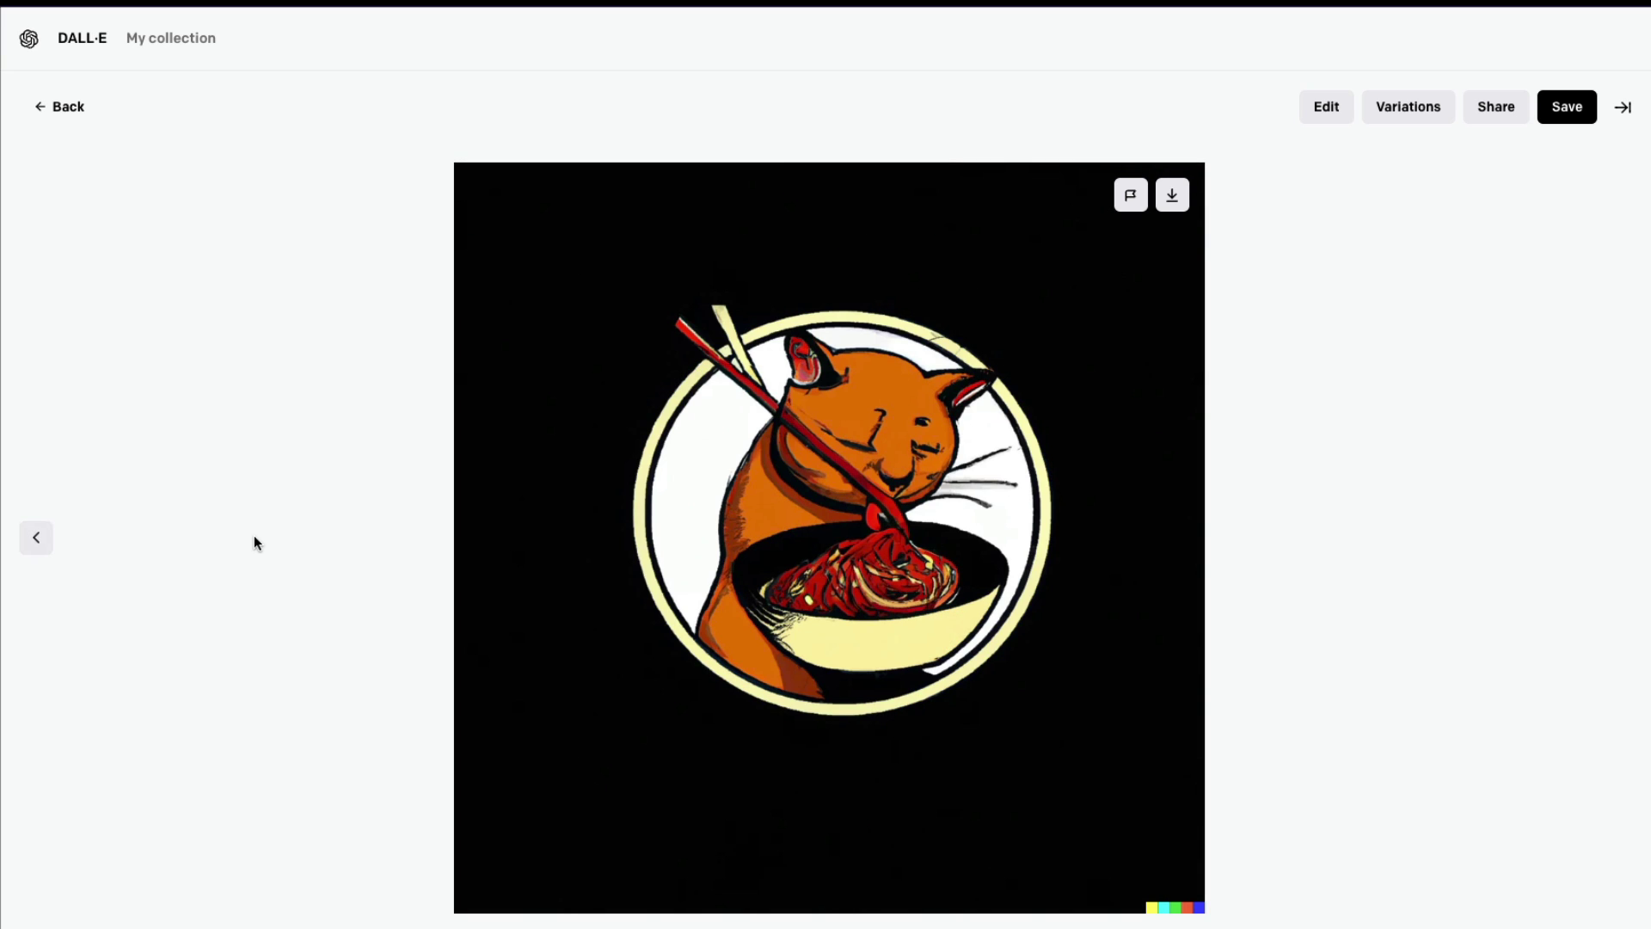
key("Right")
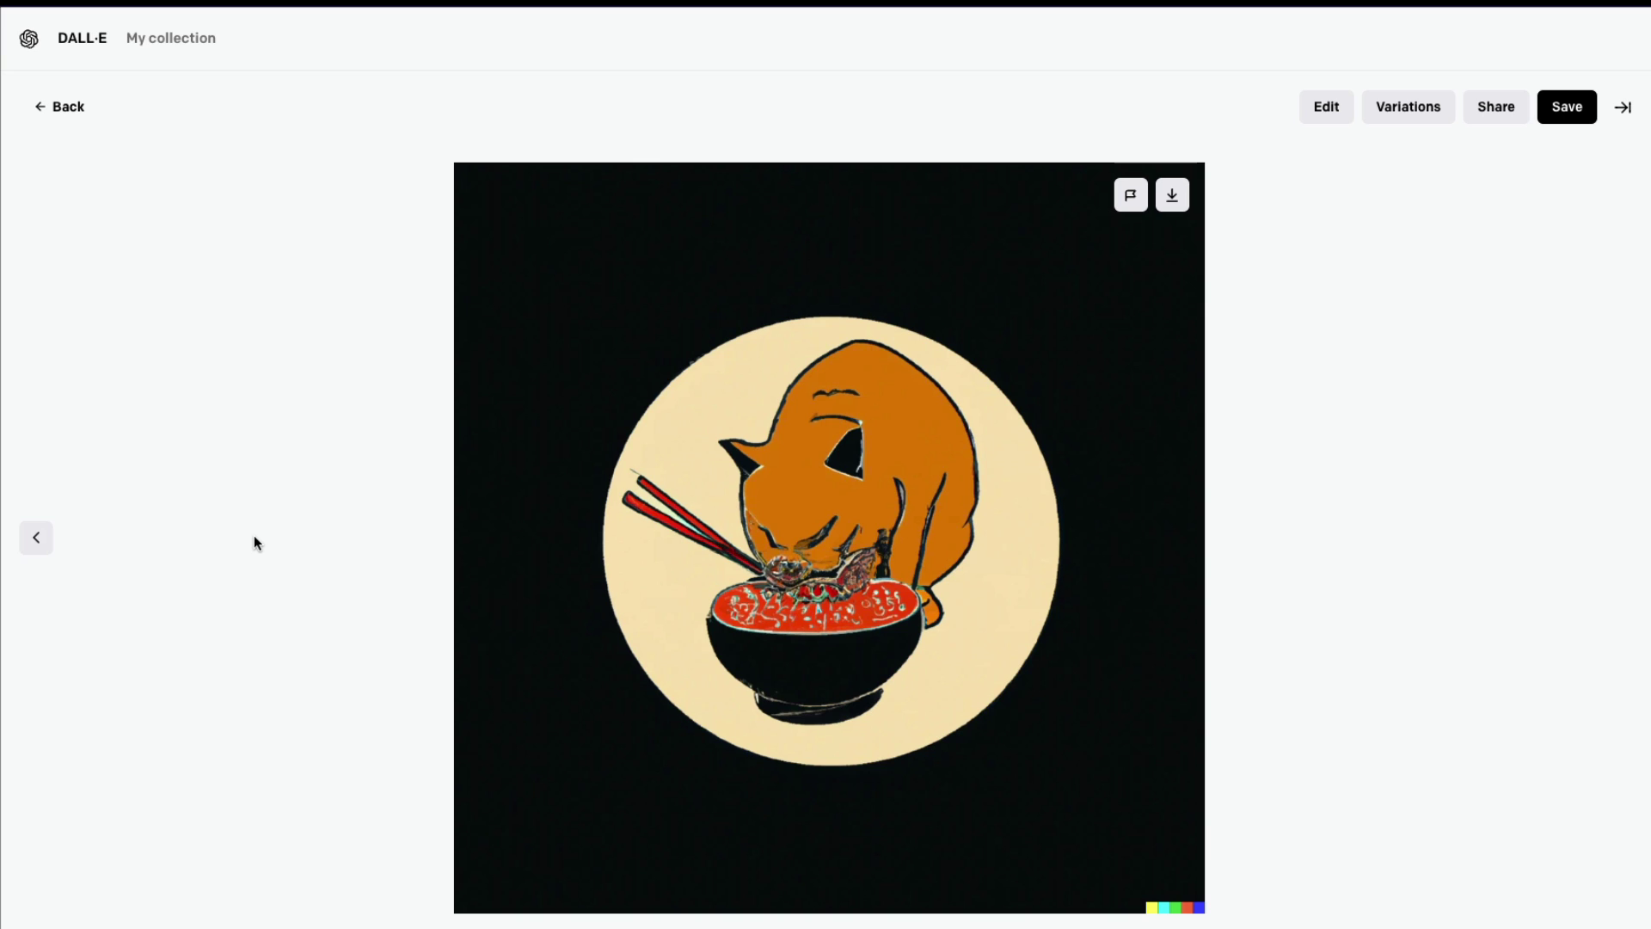
key("Right")
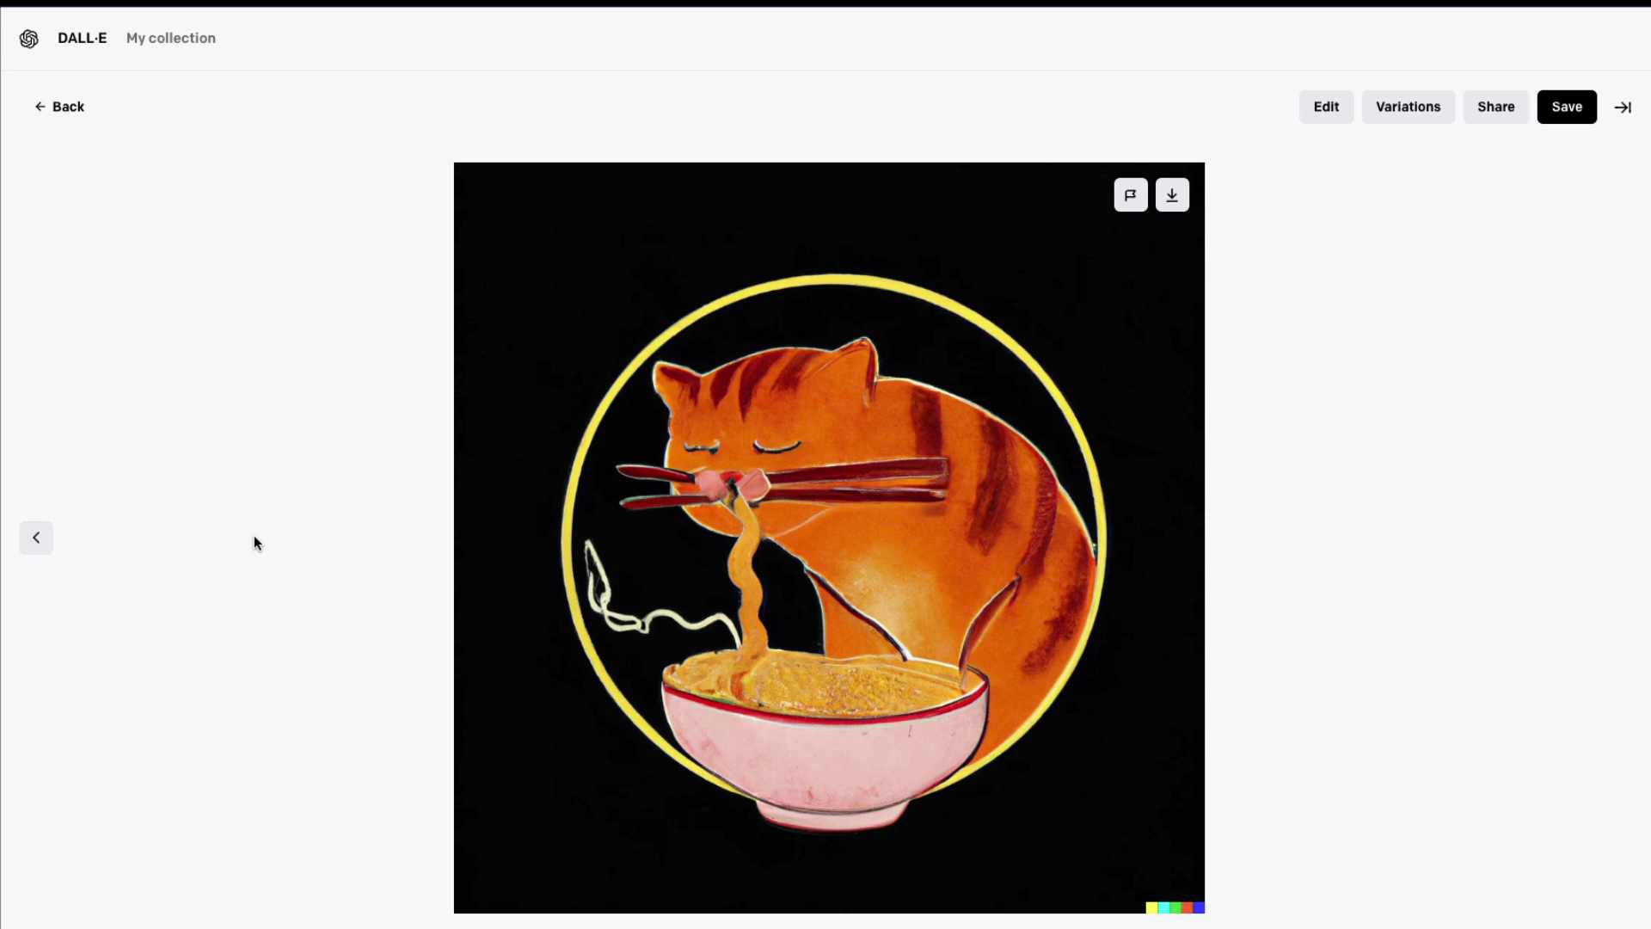
key("Right")
key("Right")
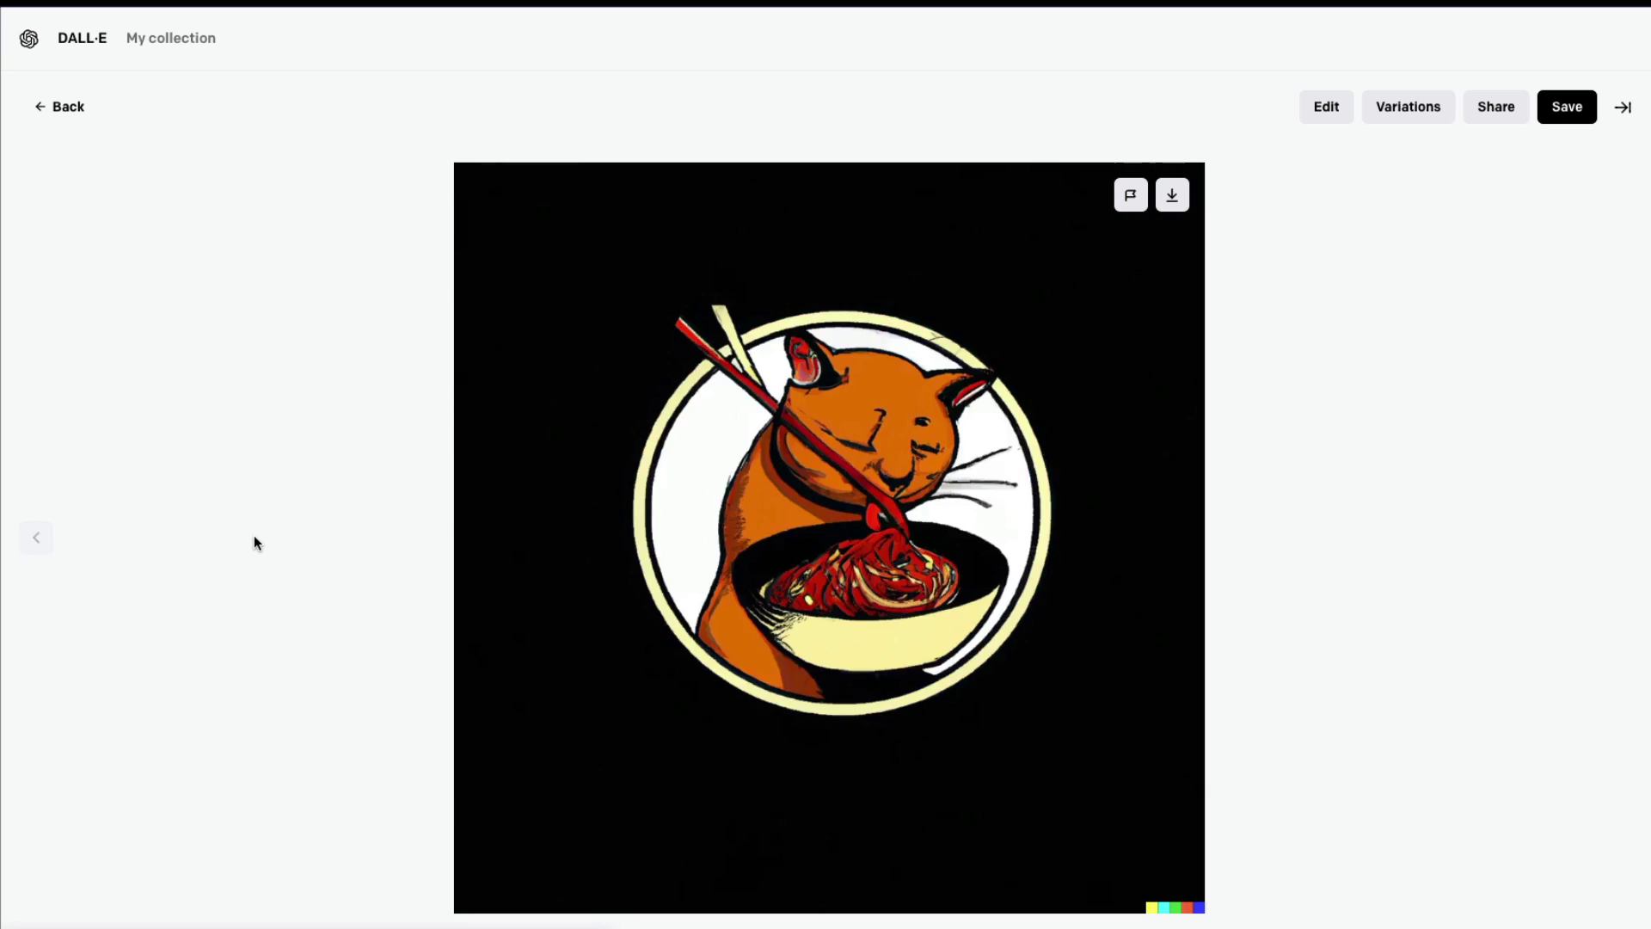
key("Escape")
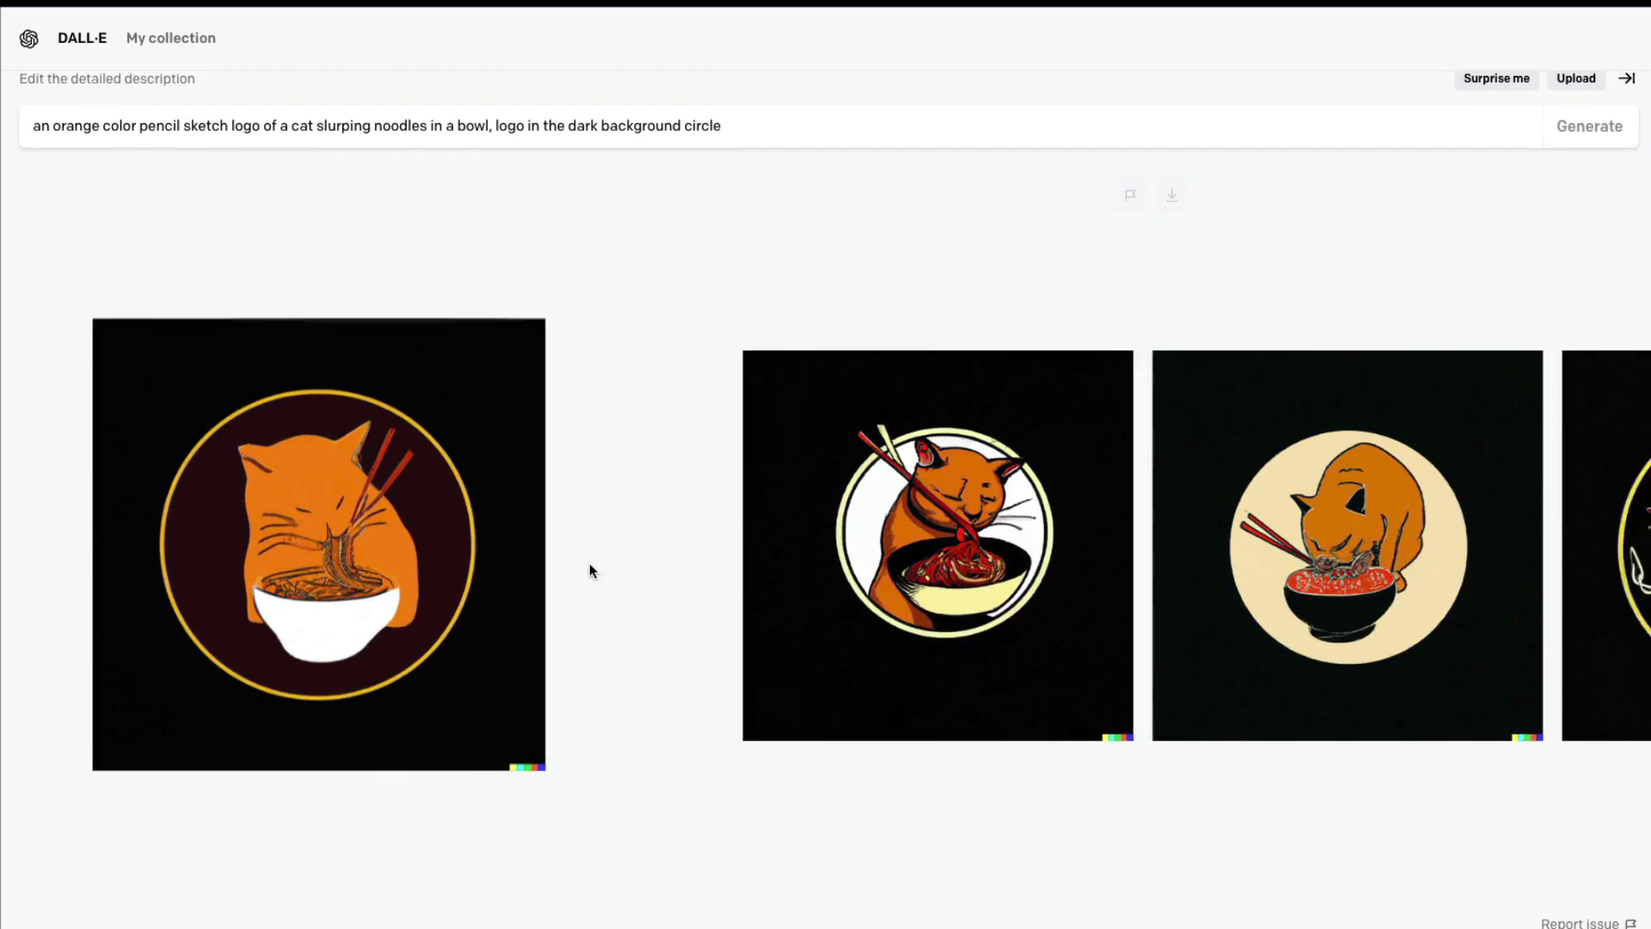
Generate variations of the first logo, the orange cat with a white noodle bowl, and check the account's remaining credits.
left_click(205, 560)
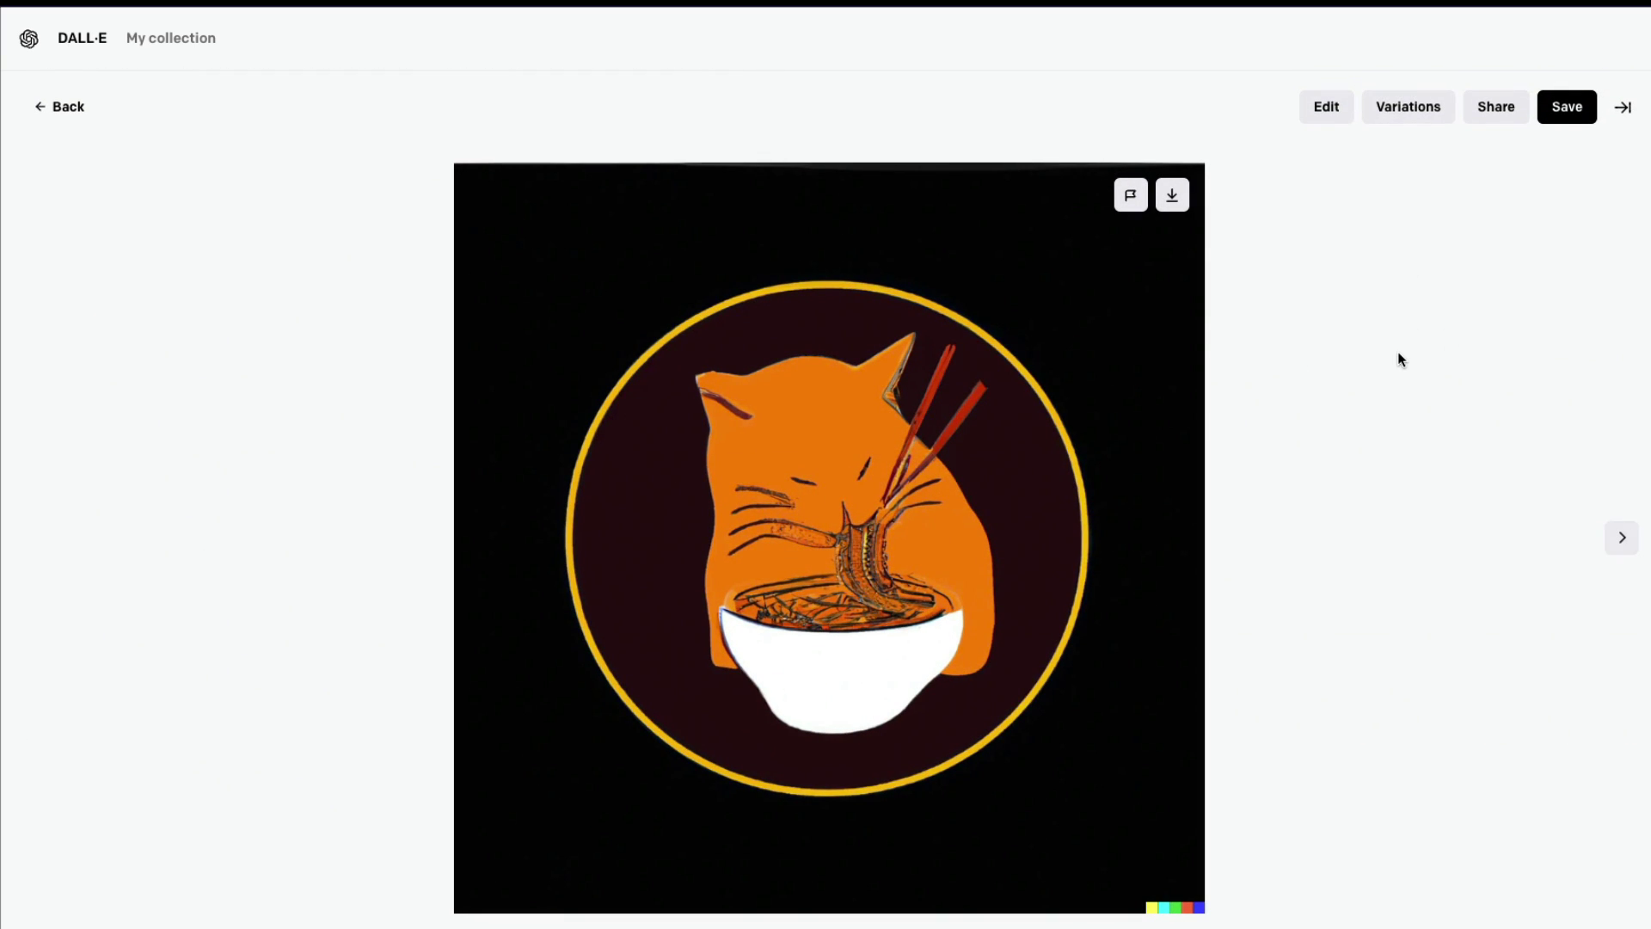
left_click(1401, 116)
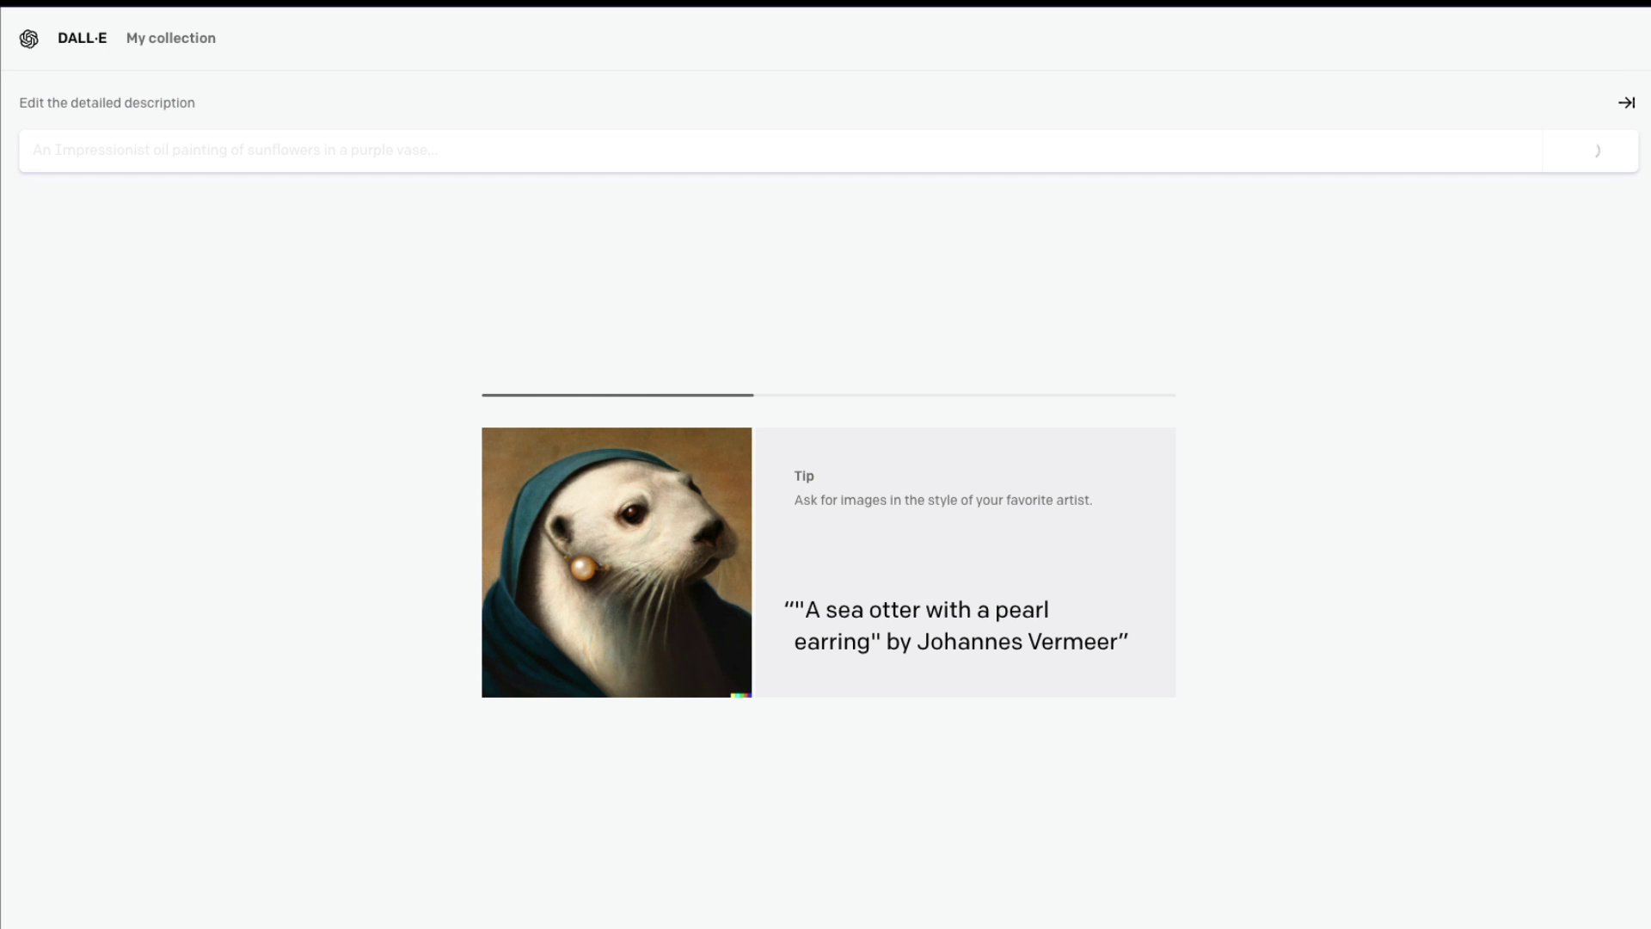
left_click(1638, 38)
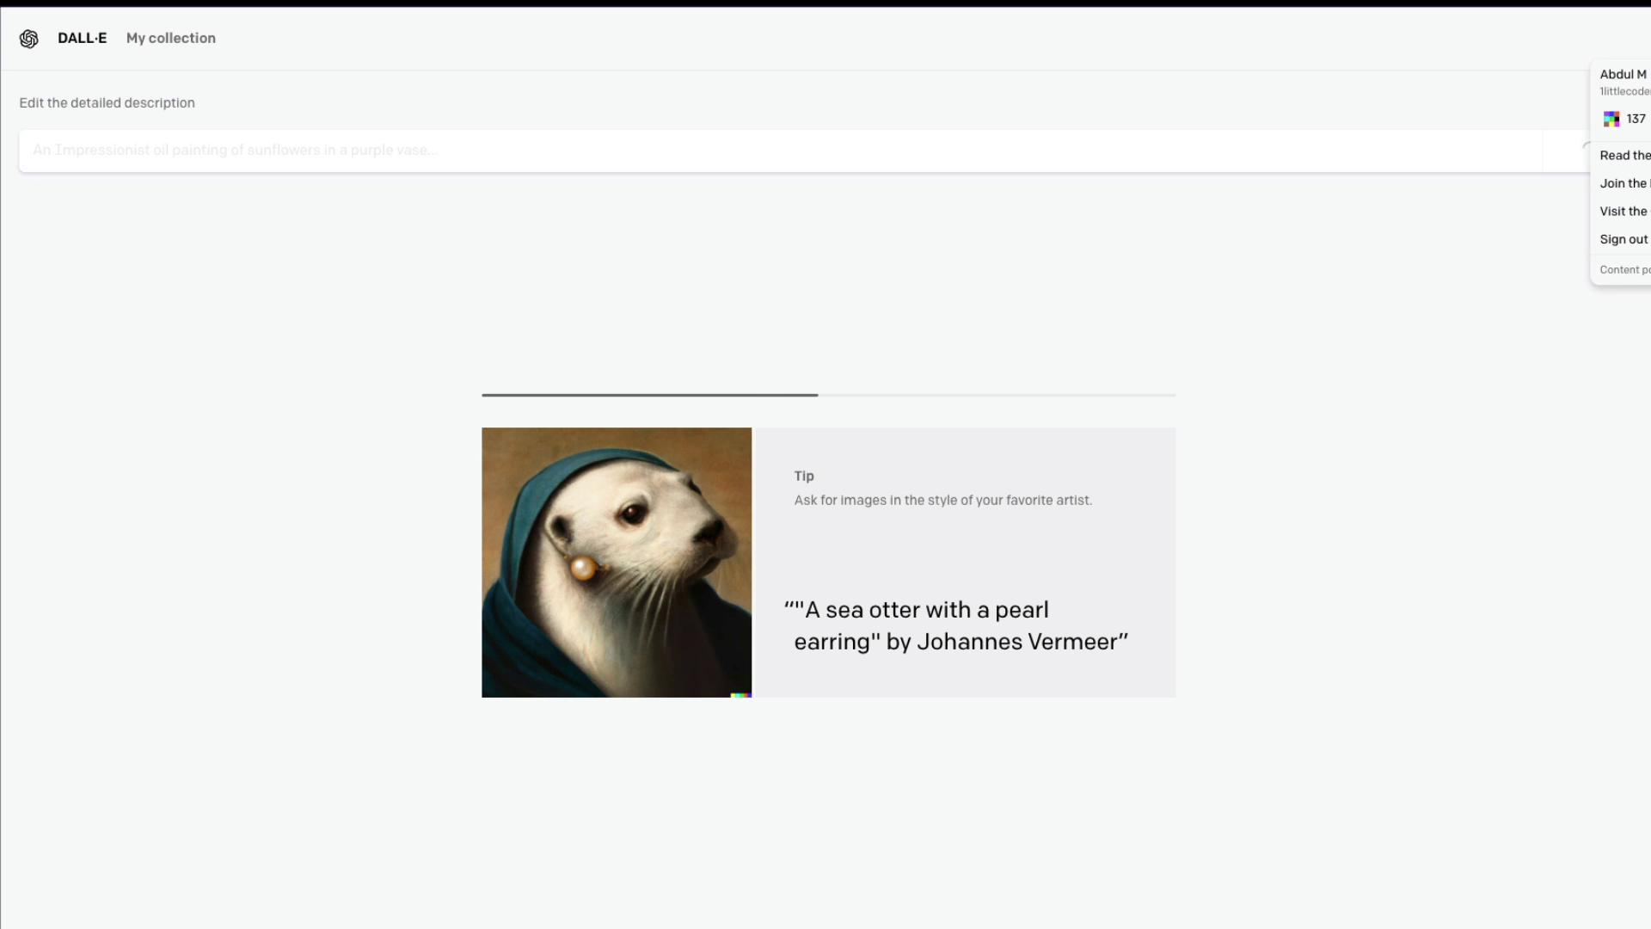
left_click(1424, 394)
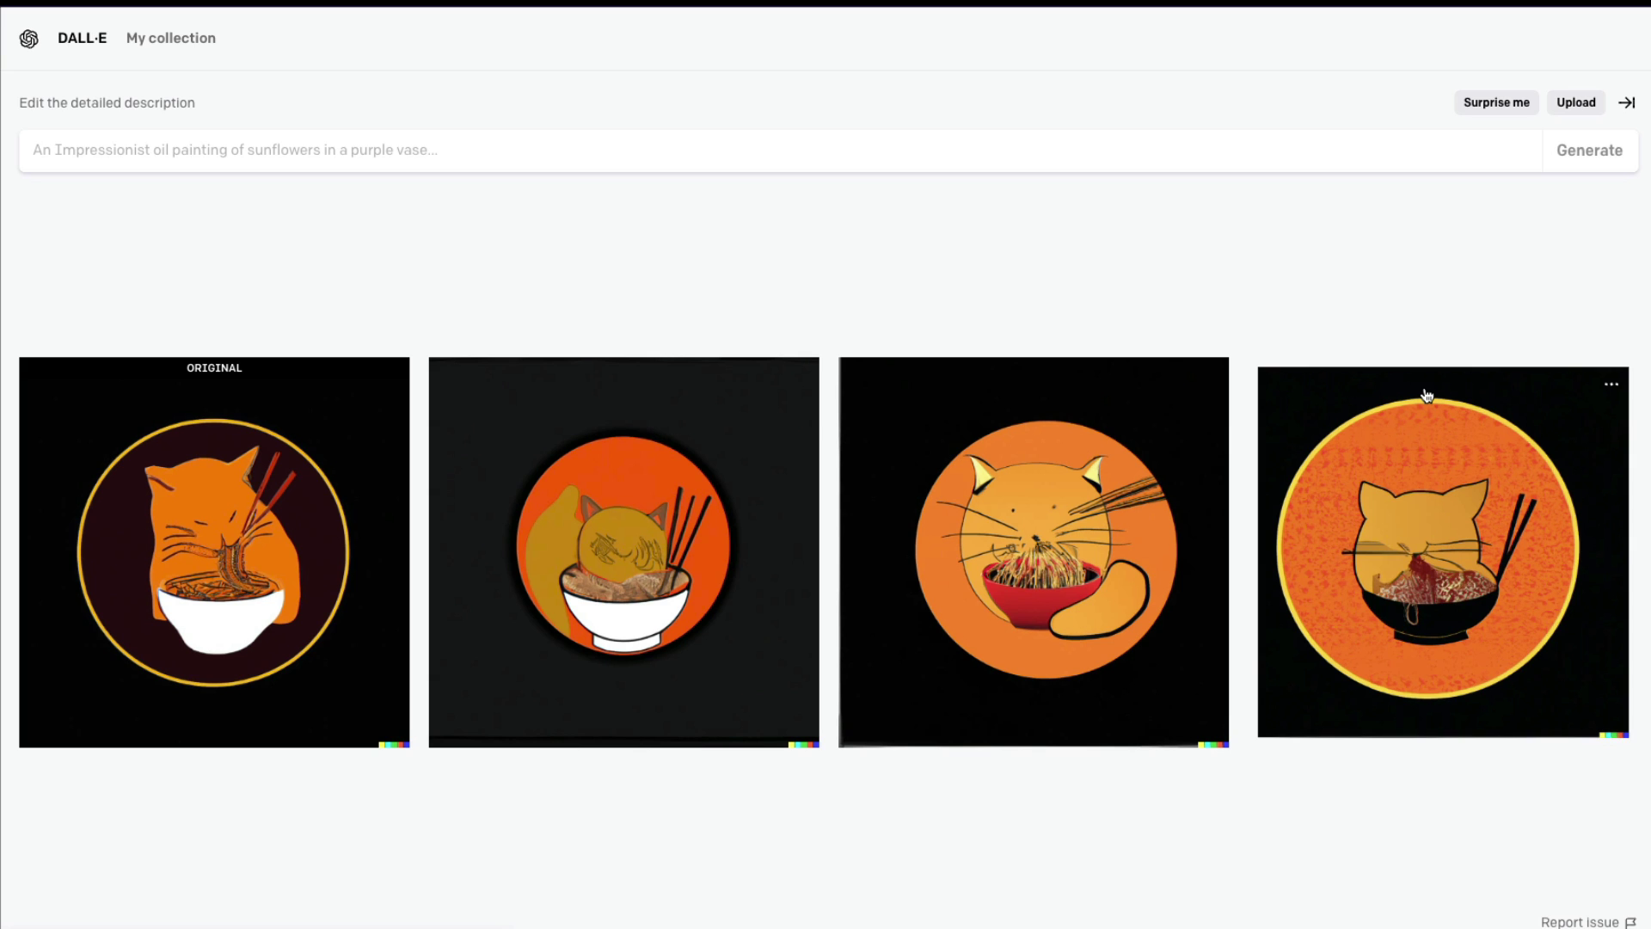
Compare the original cat logo with its variations at full size and return to the variation results.
left_click(313, 550)
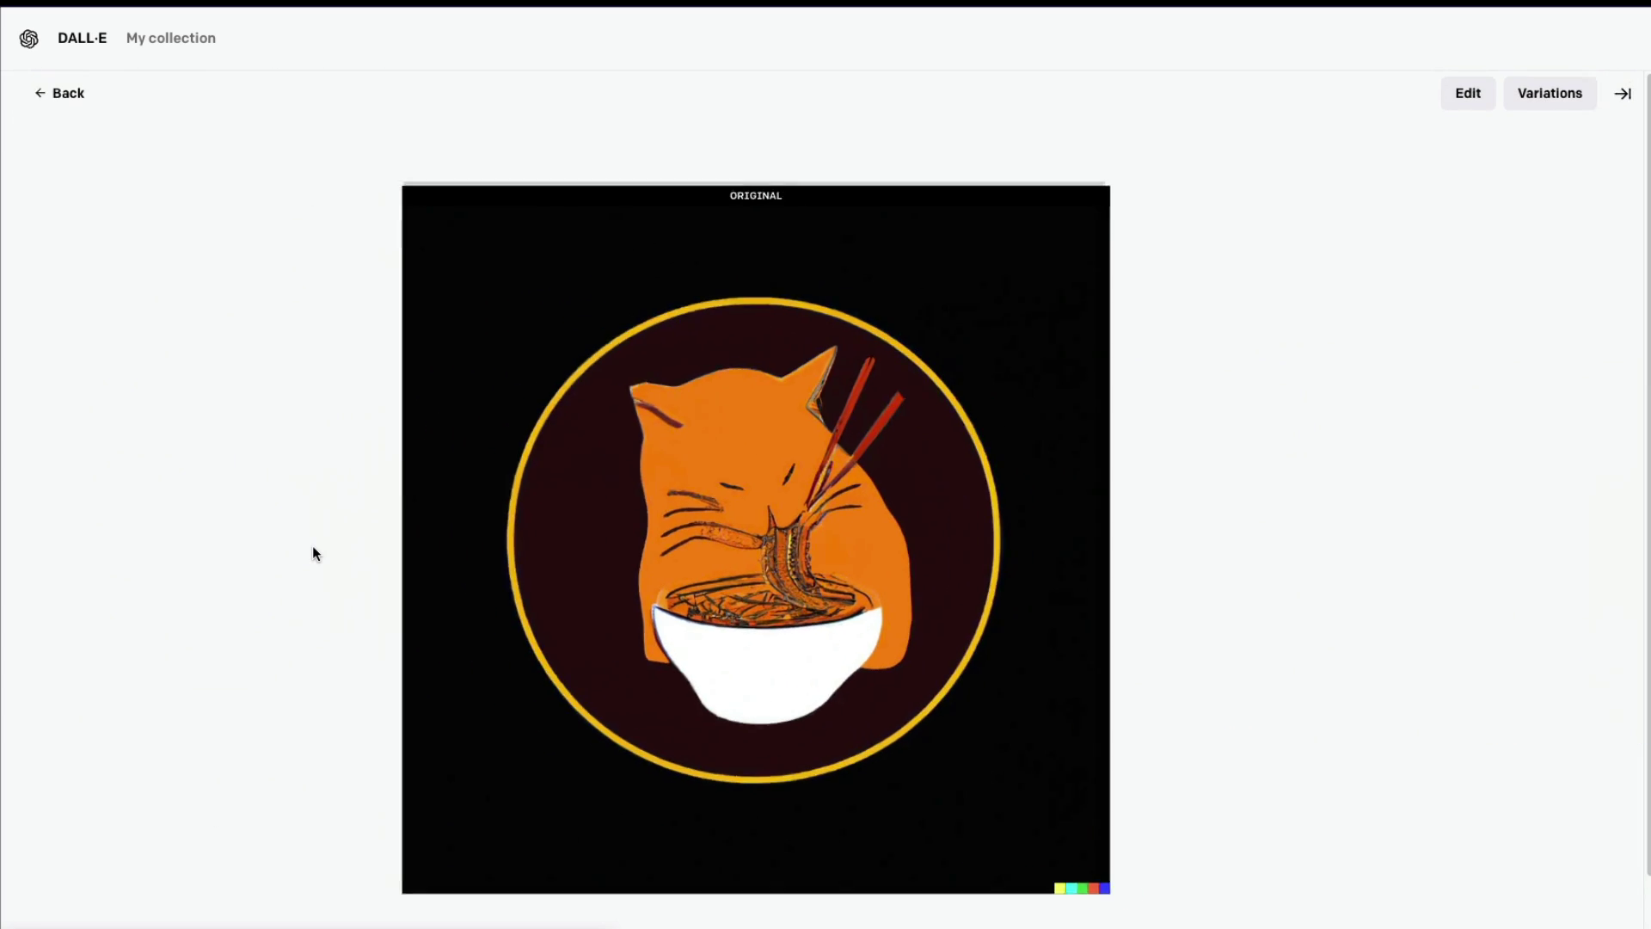
key("Right")
key("Right")
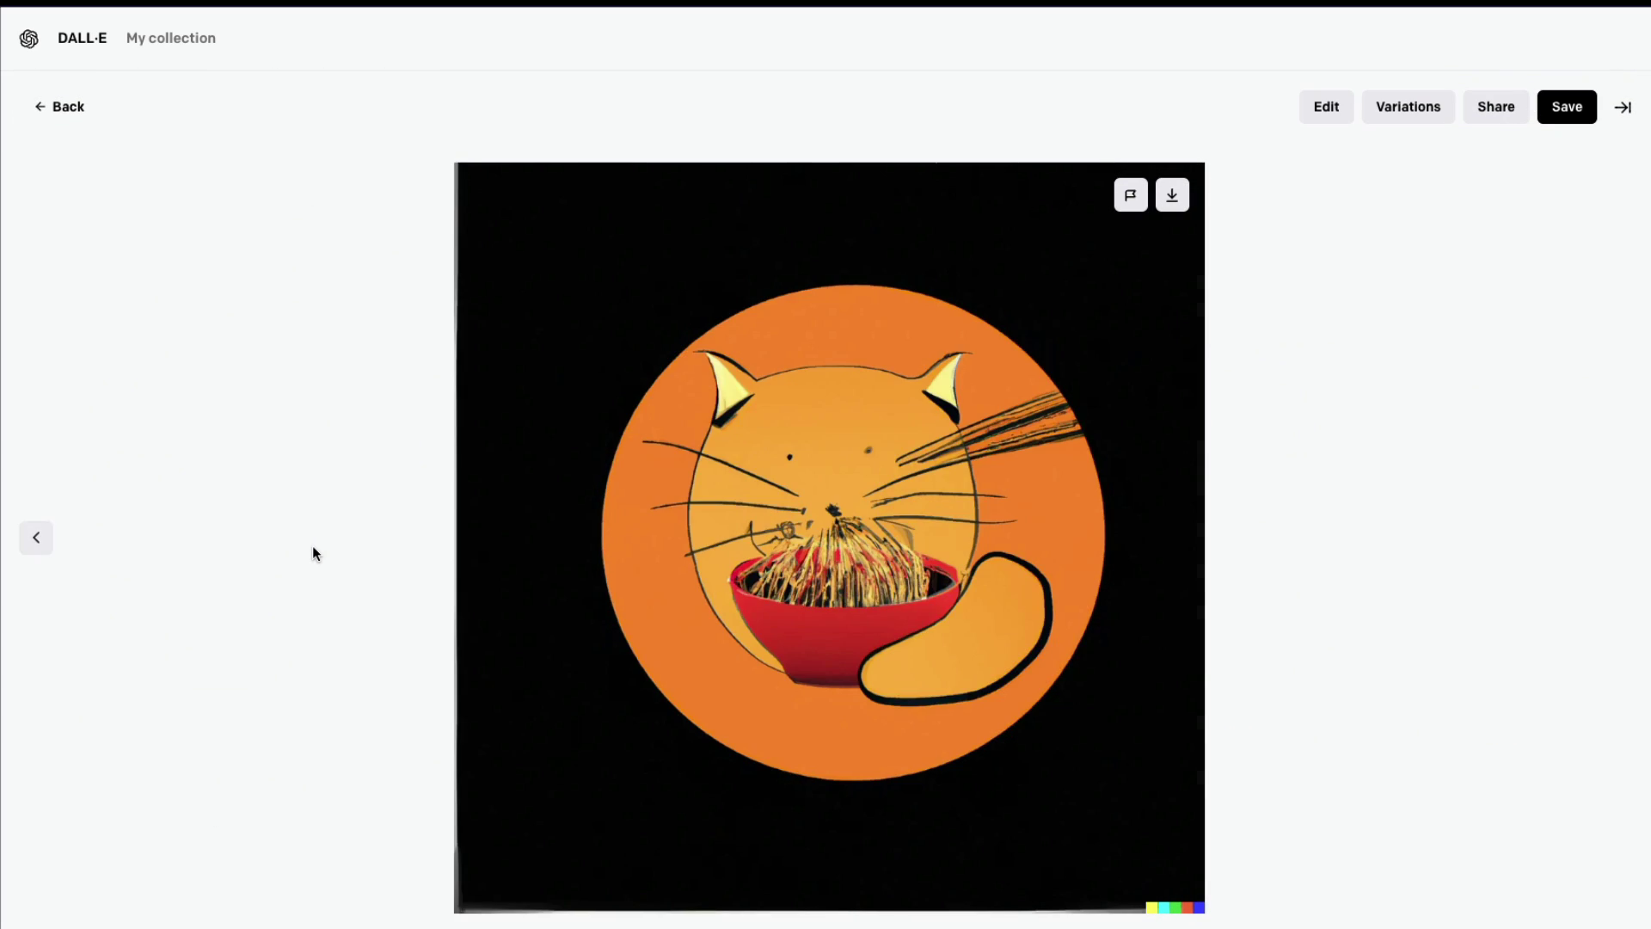
key("Right")
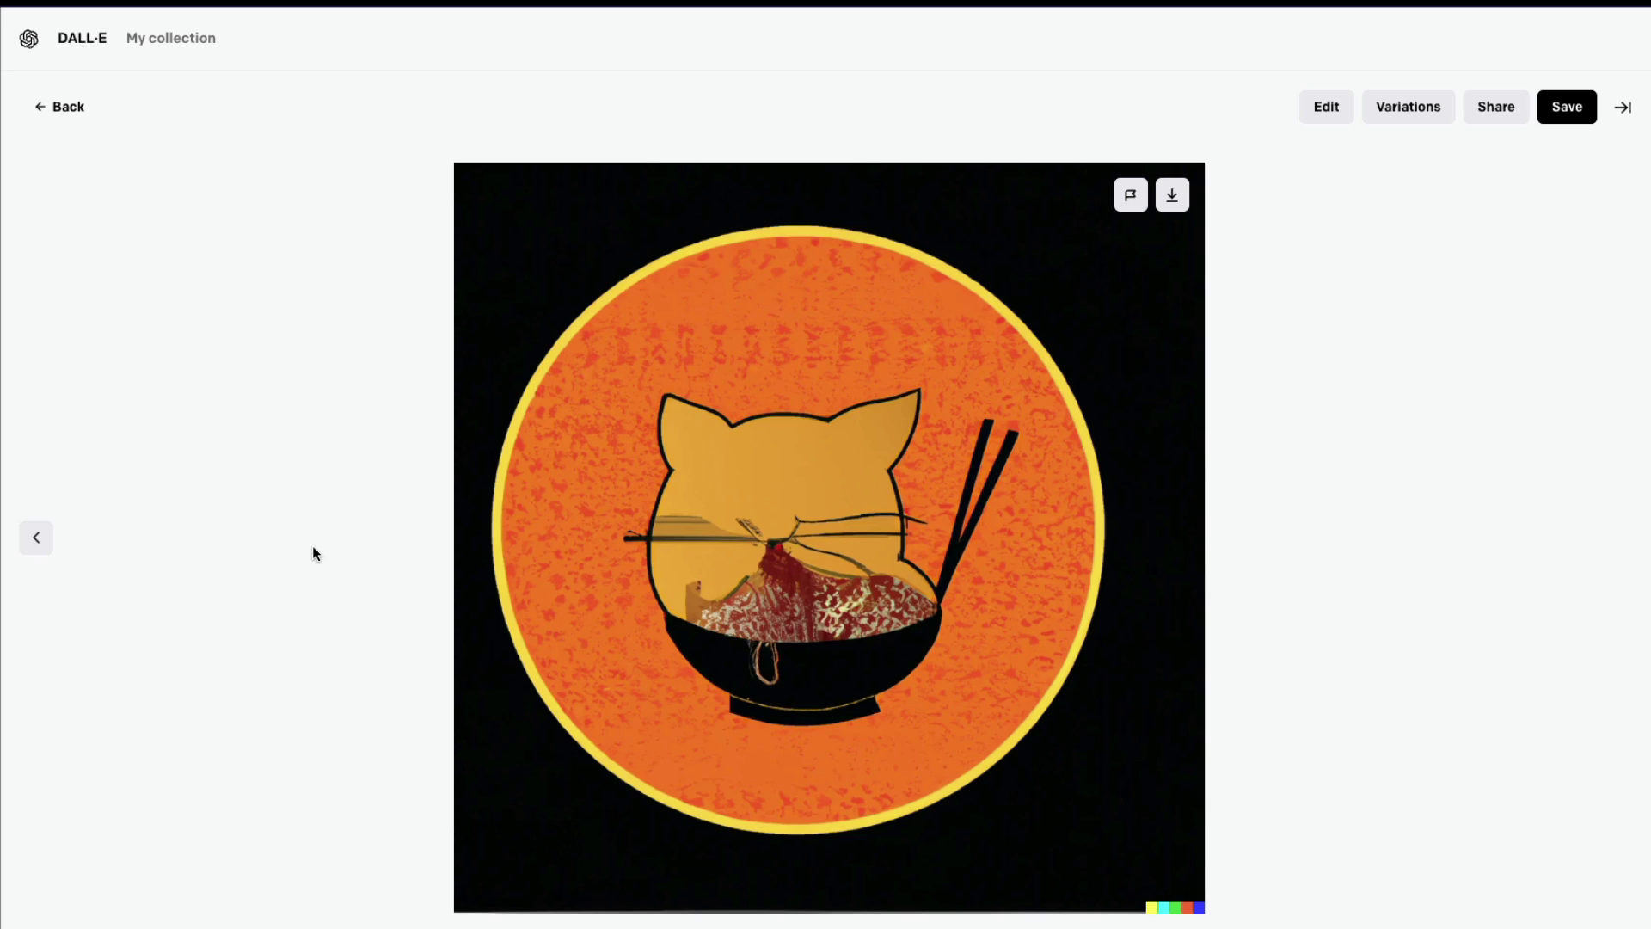
key("Left")
key("Left")
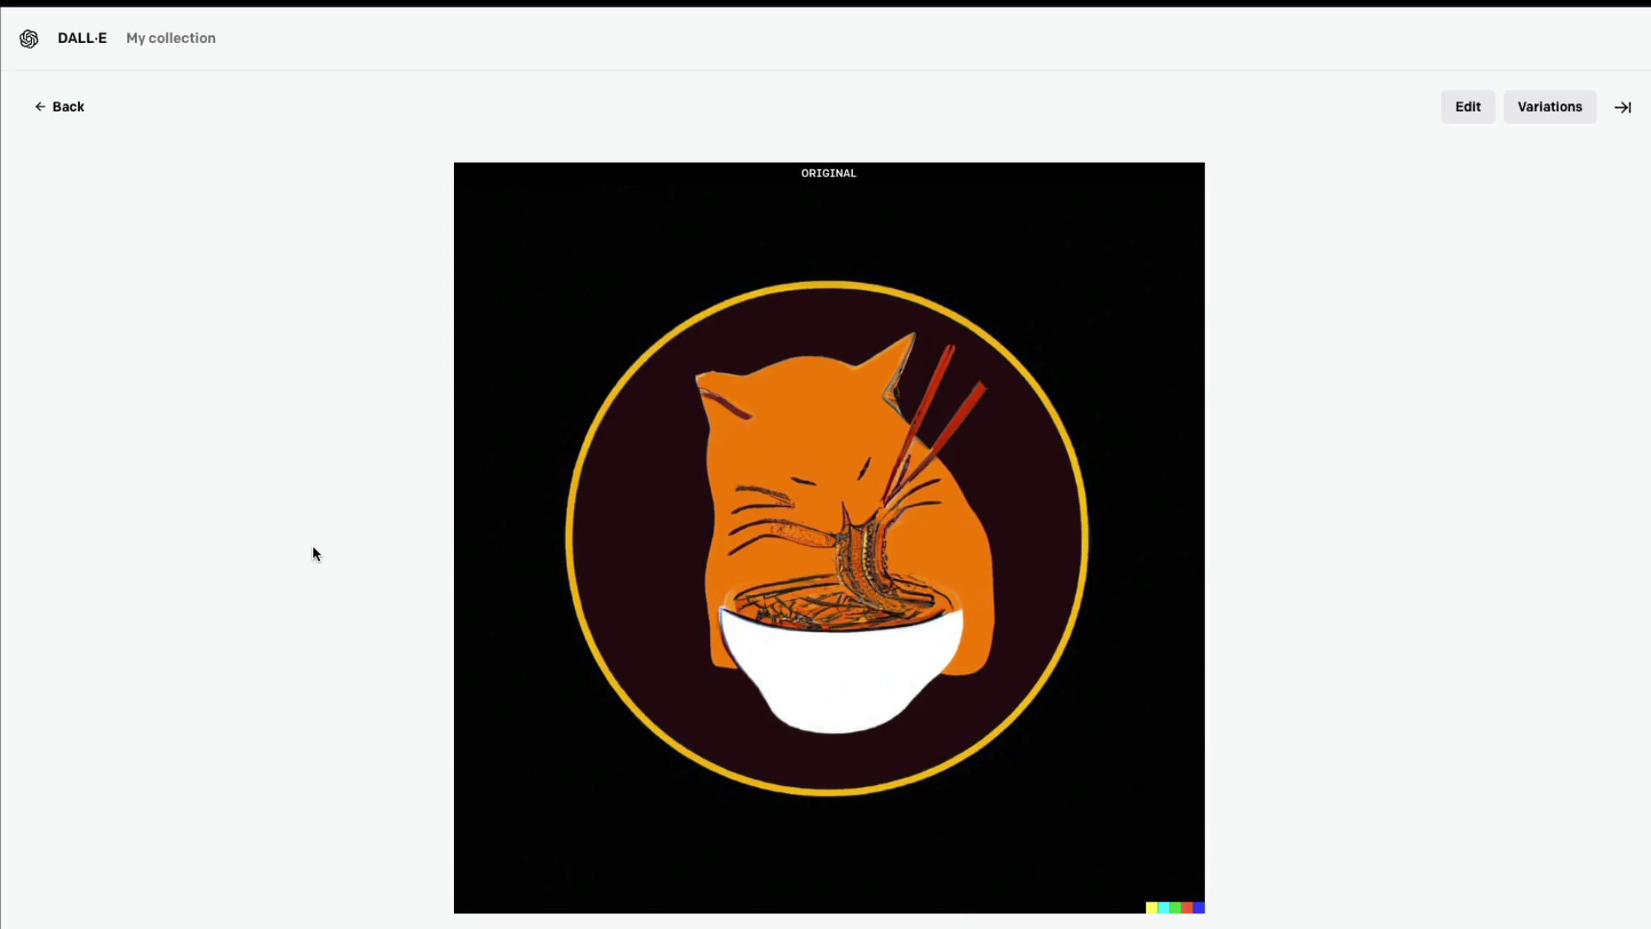
key("Right")
key("Left")
key("Escape")
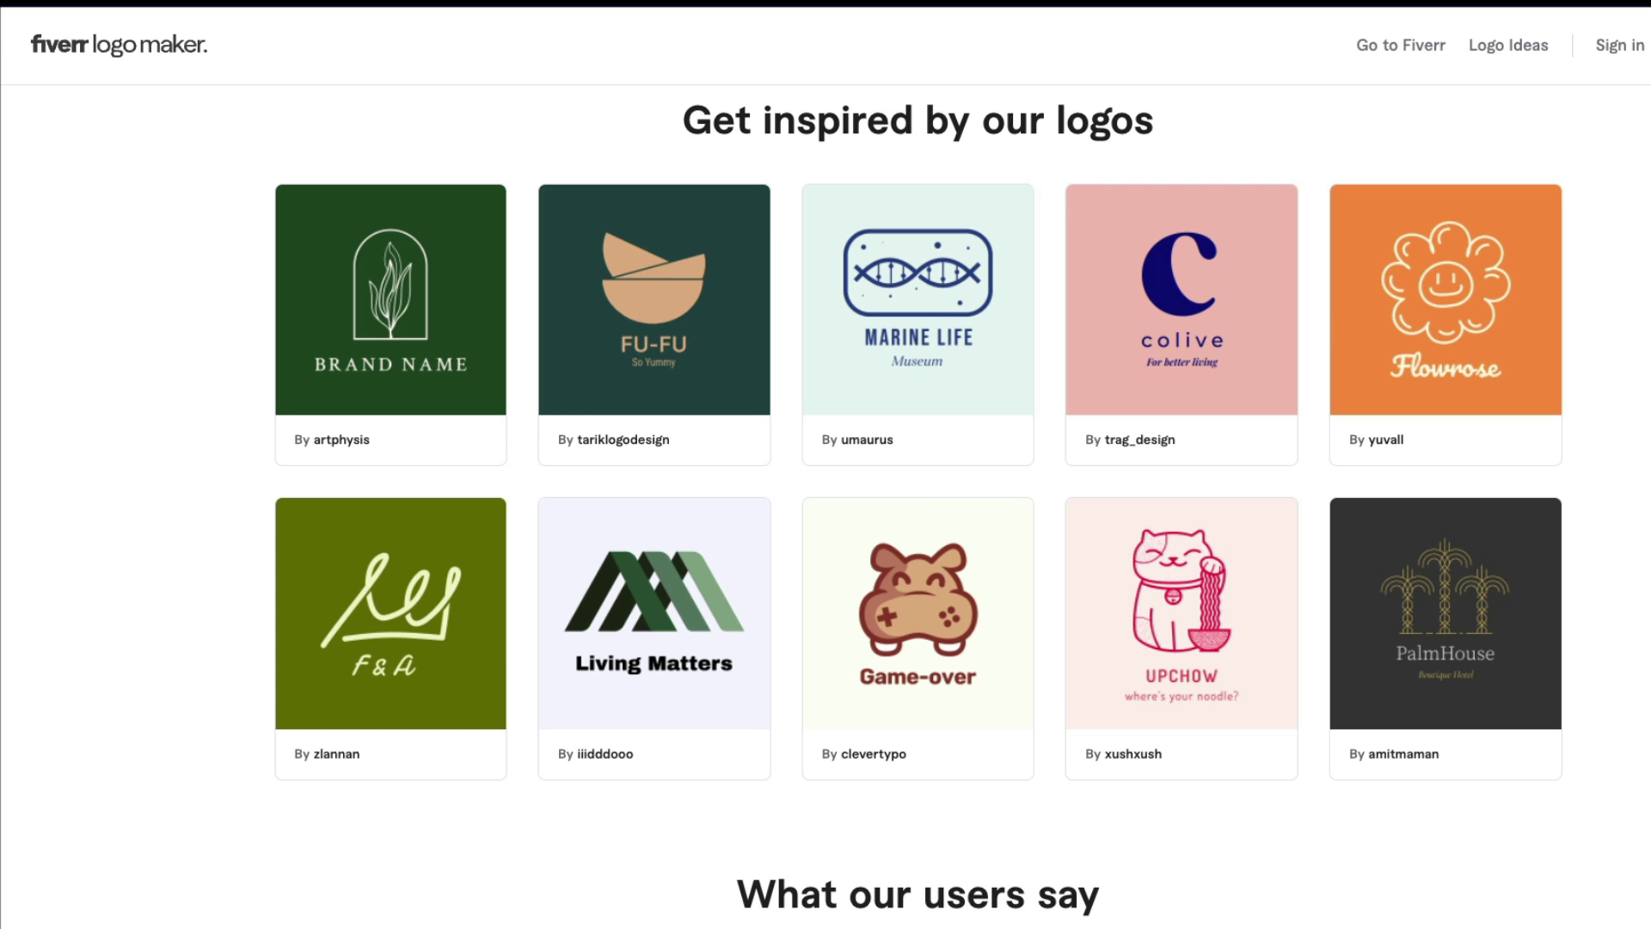
Look over the sample logos on Fiverr Logo Maker and start the DALL·E prompt "a logo of palm house trees".
scroll(918, 501, "down", 1)
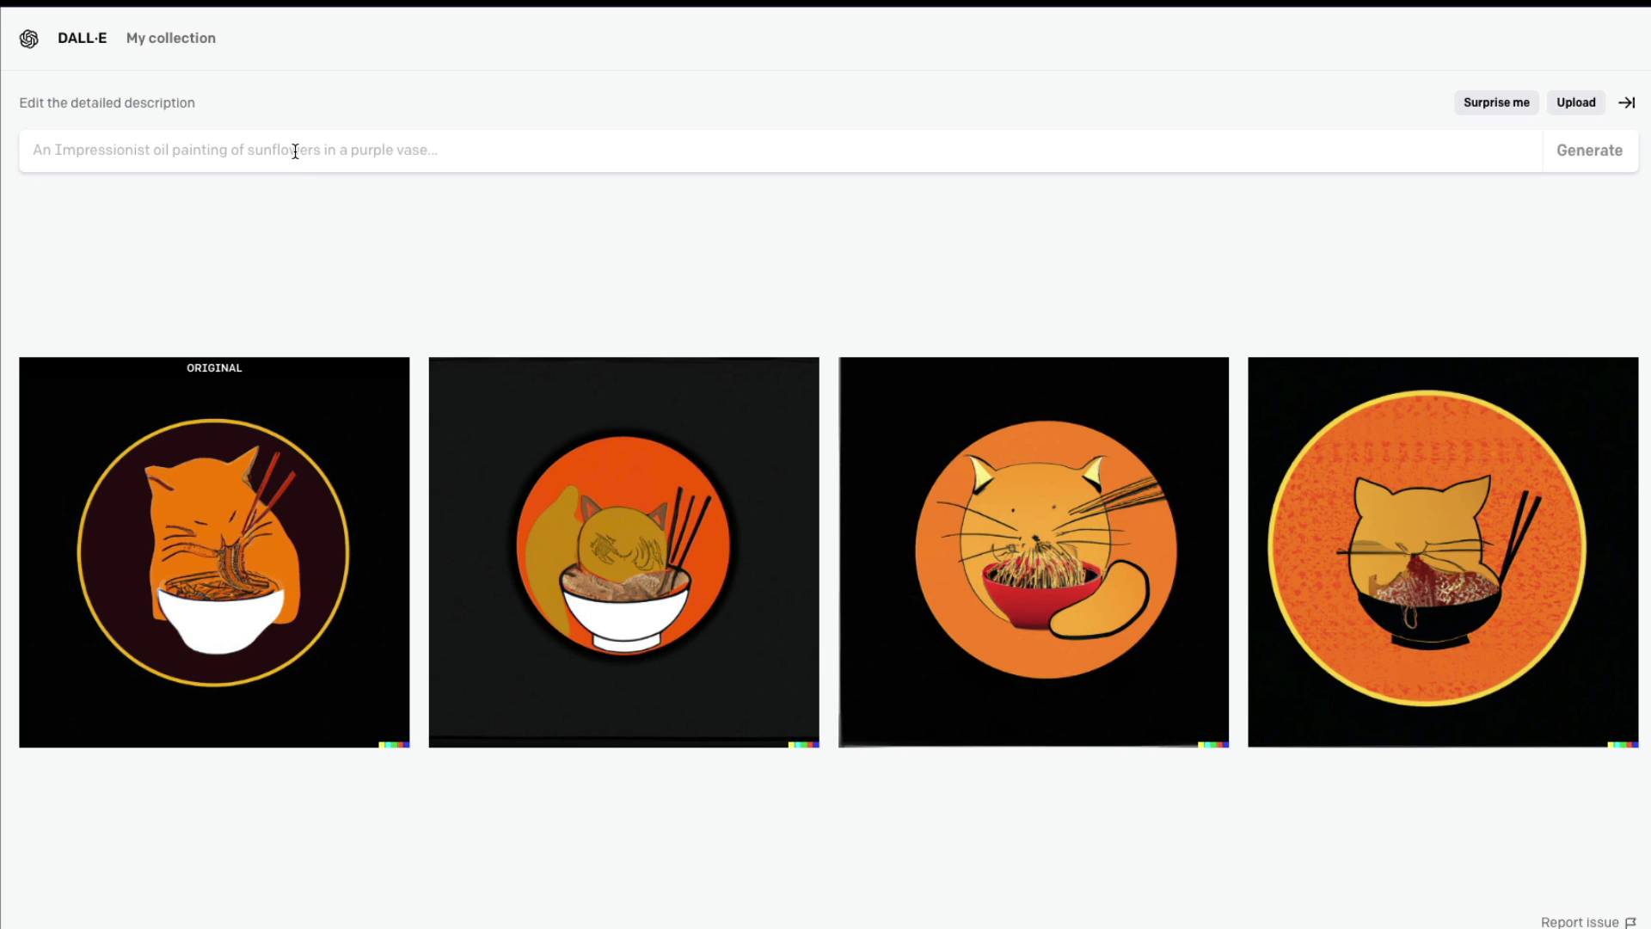
left_click(295, 152)
type("a logo")
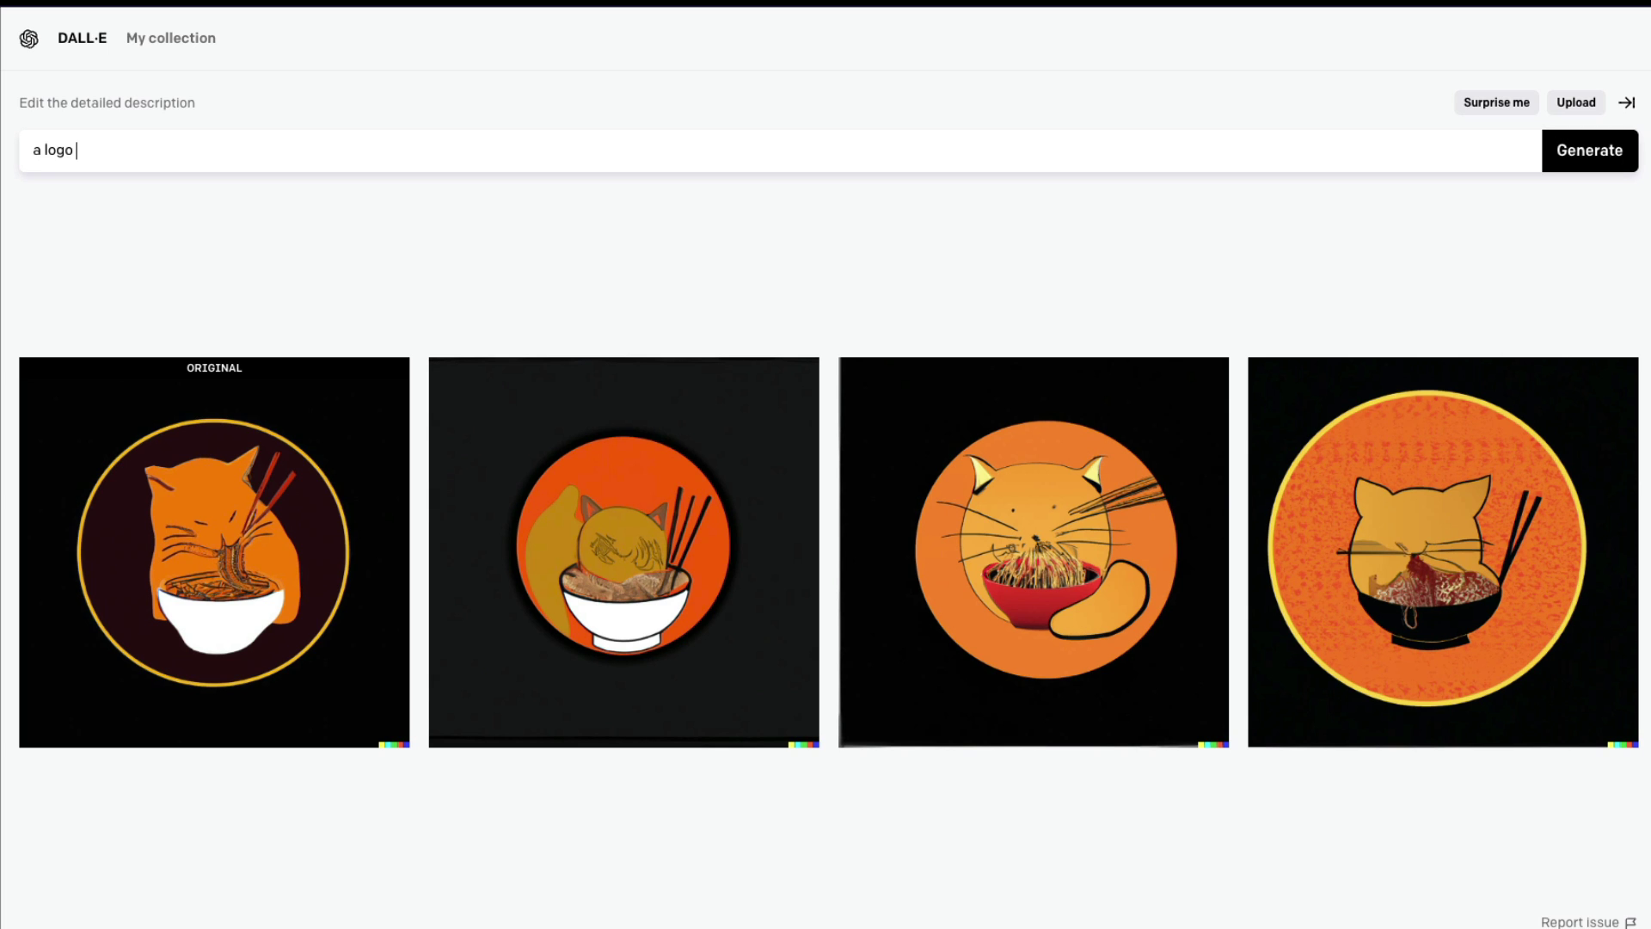
type(" of palm h")
type("oue")
type("se trees")
type(" as")
type(" pencil")
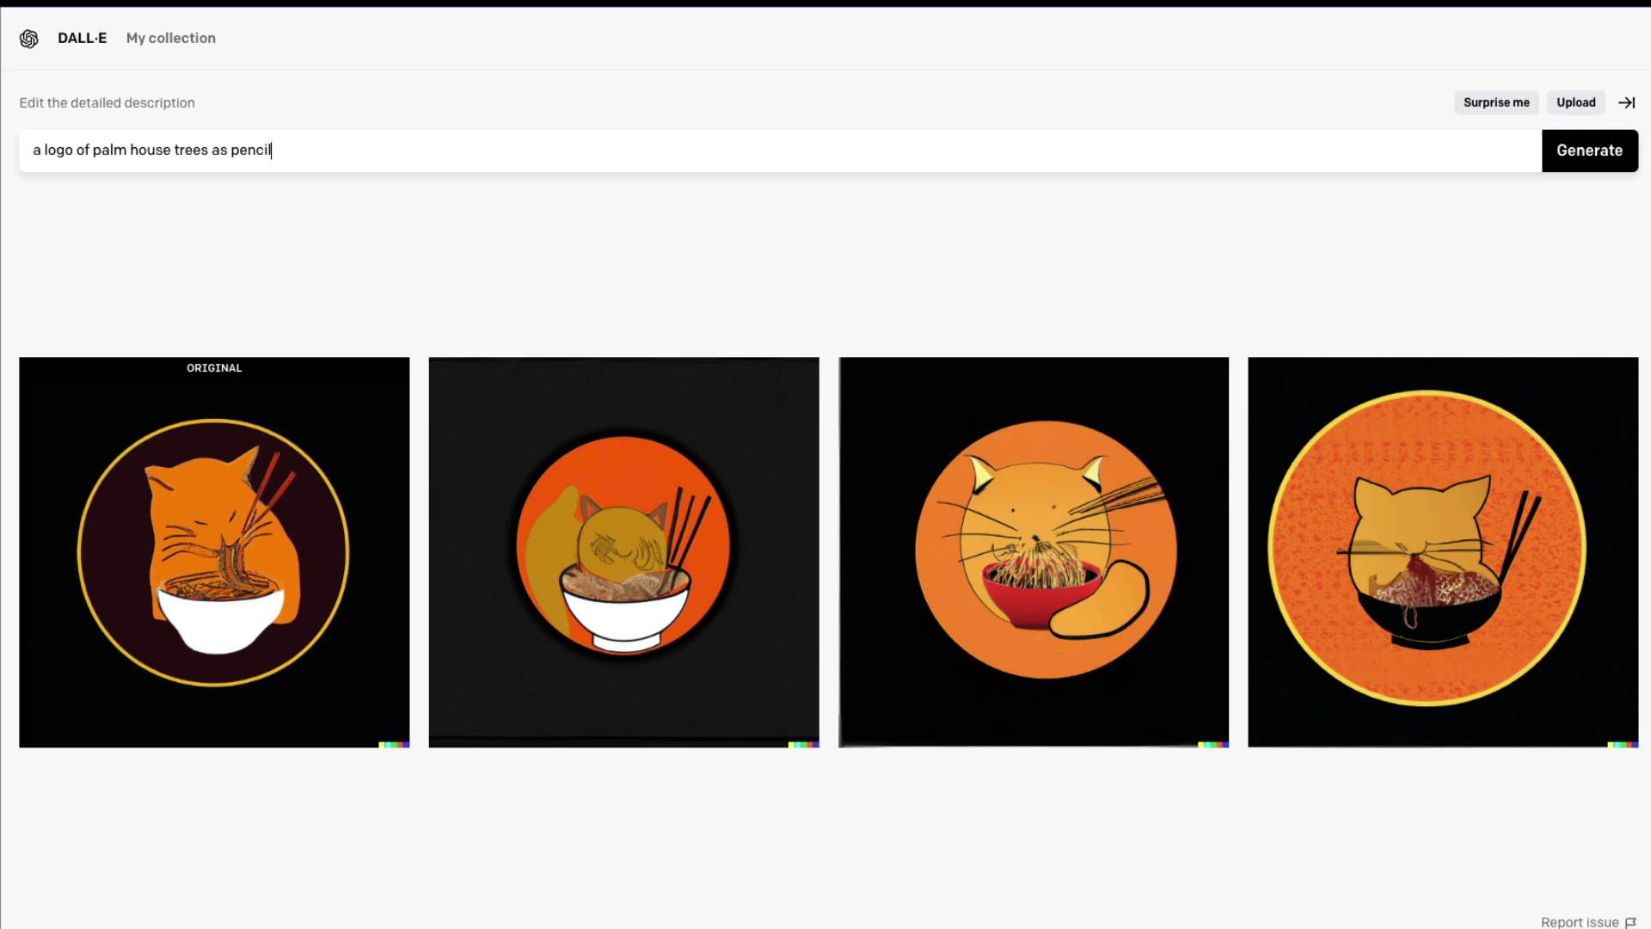
key("BackSpace")
key("BackSpace")
key("BackSpace")
key("BackSpace")
key("BackSpace")
key("BackSpace")
key("BackSpace")
key("BackSpace")
key("BackSpace")
Continue the palm house trees prompt with "in dark background circle".
type("in dark circle ba")
key("BackSpace")
key("BackSpace")
key("BackSpace")
key("BackSpace")
key("BackSpace")
key("BackSpace")
key("BackSpace")
key("BackSpace")
key("BackSpace")
type("background circle")
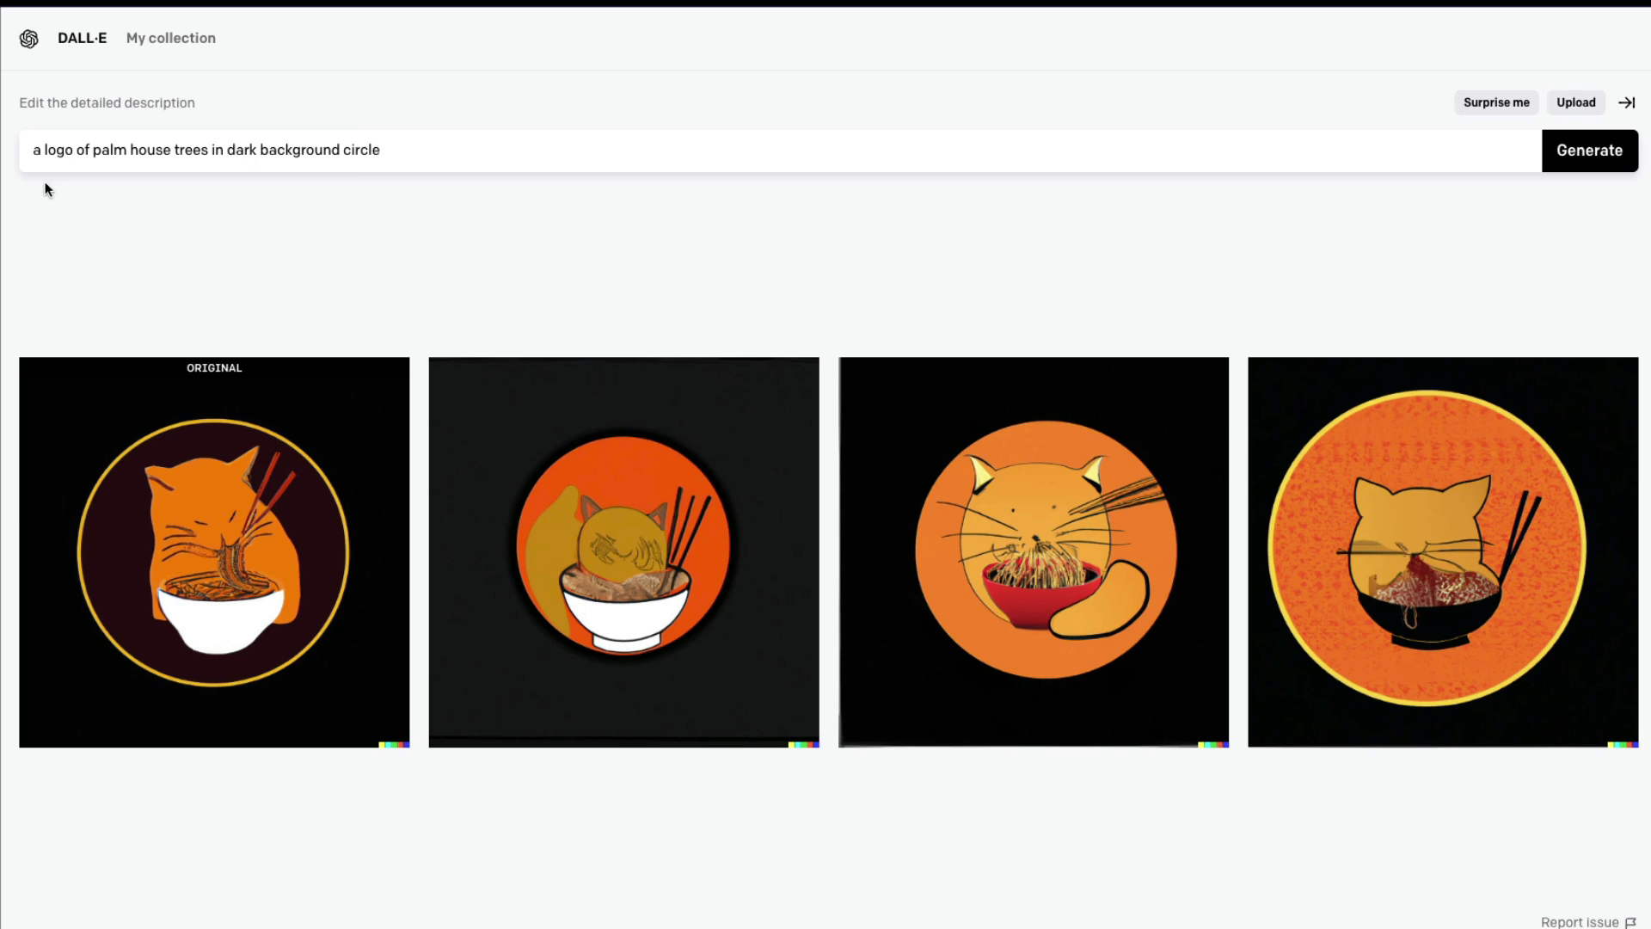
Insert "with skyscrapers" after "trees" in the prompt and generate the images.
double_click(180, 150)
left_click(208, 151)
type("with")
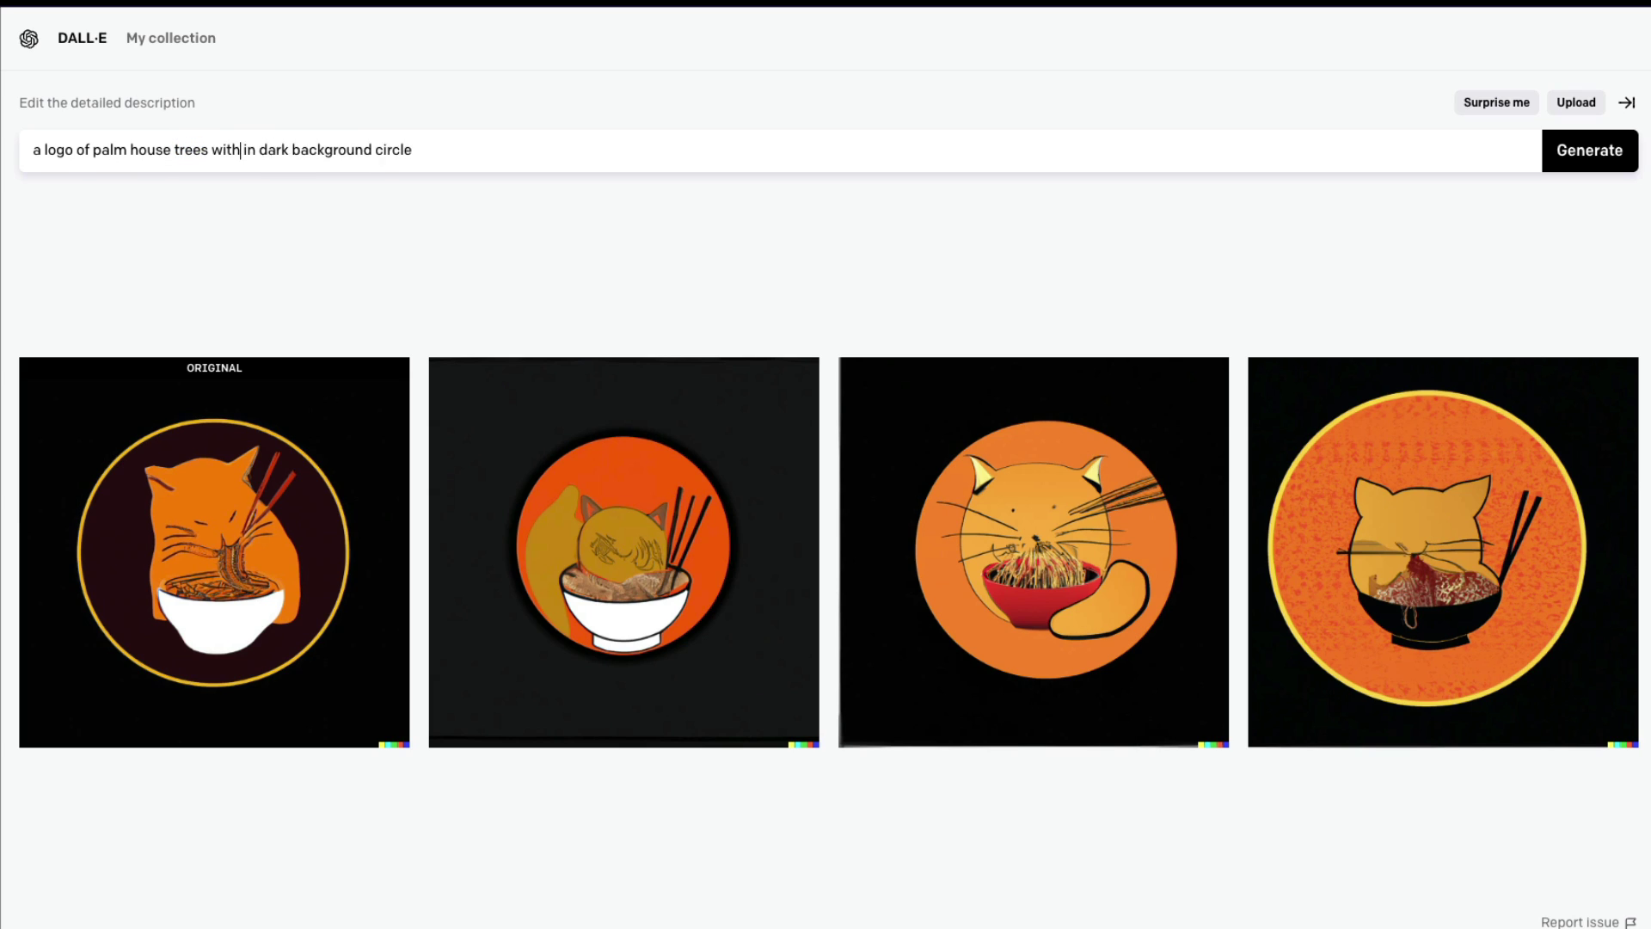
type(" skyscraper ")
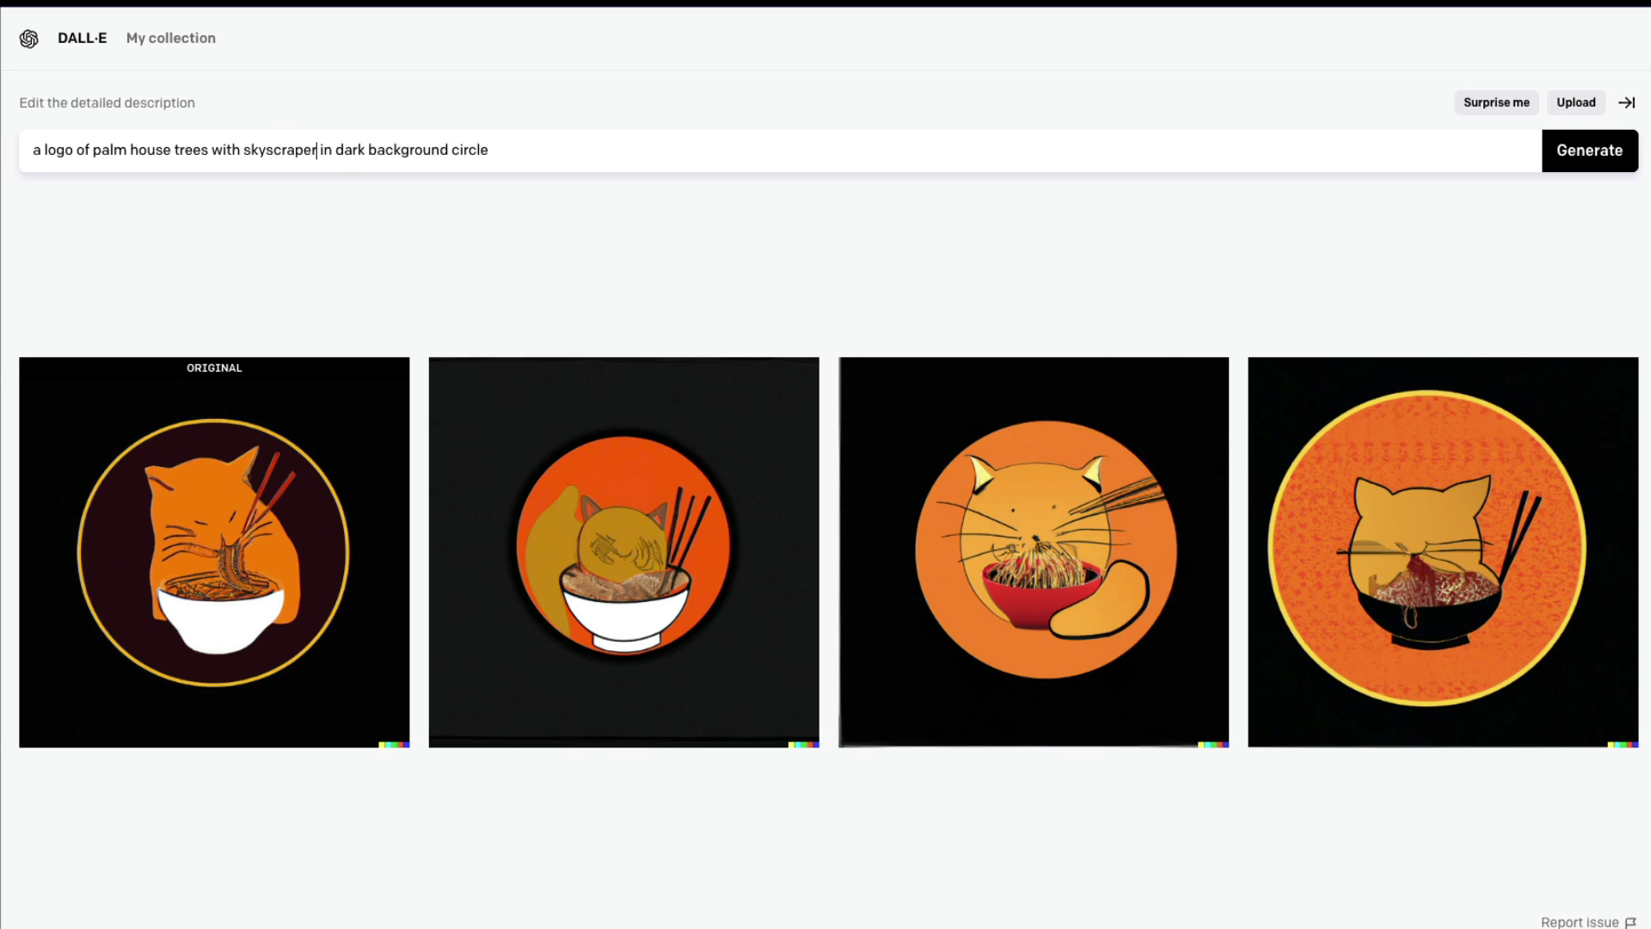
type("s")
key("Return")
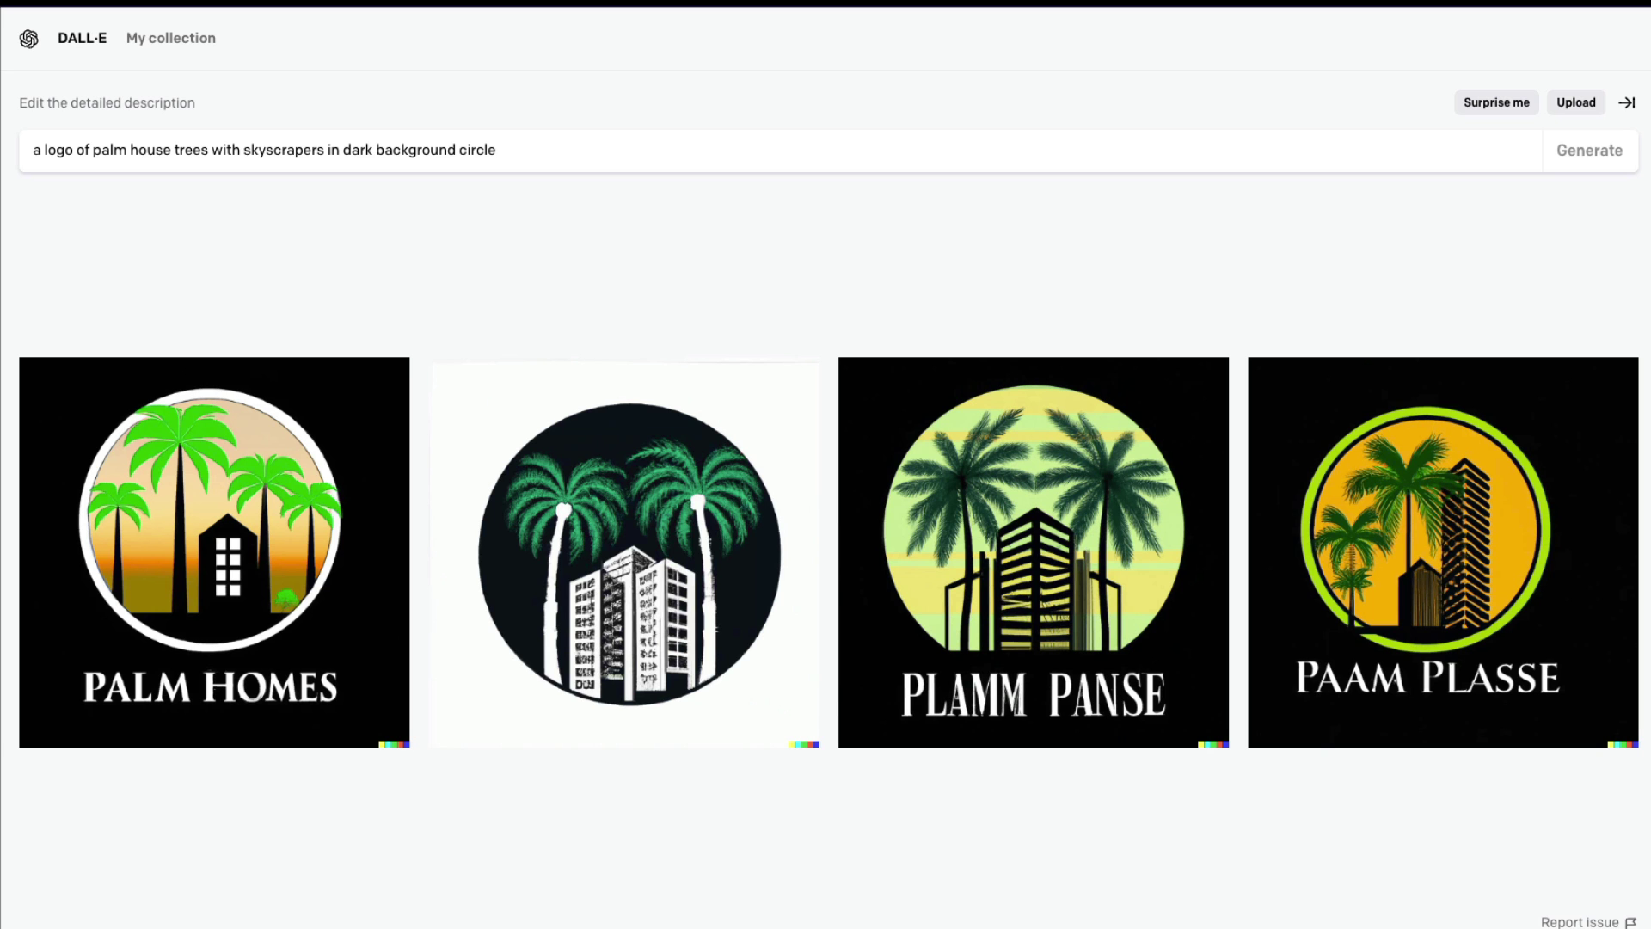
Examine the generated palm tree and skyscraper logos at full size, comparing their artwork and lettering, and return to the results.
left_click(308, 446)
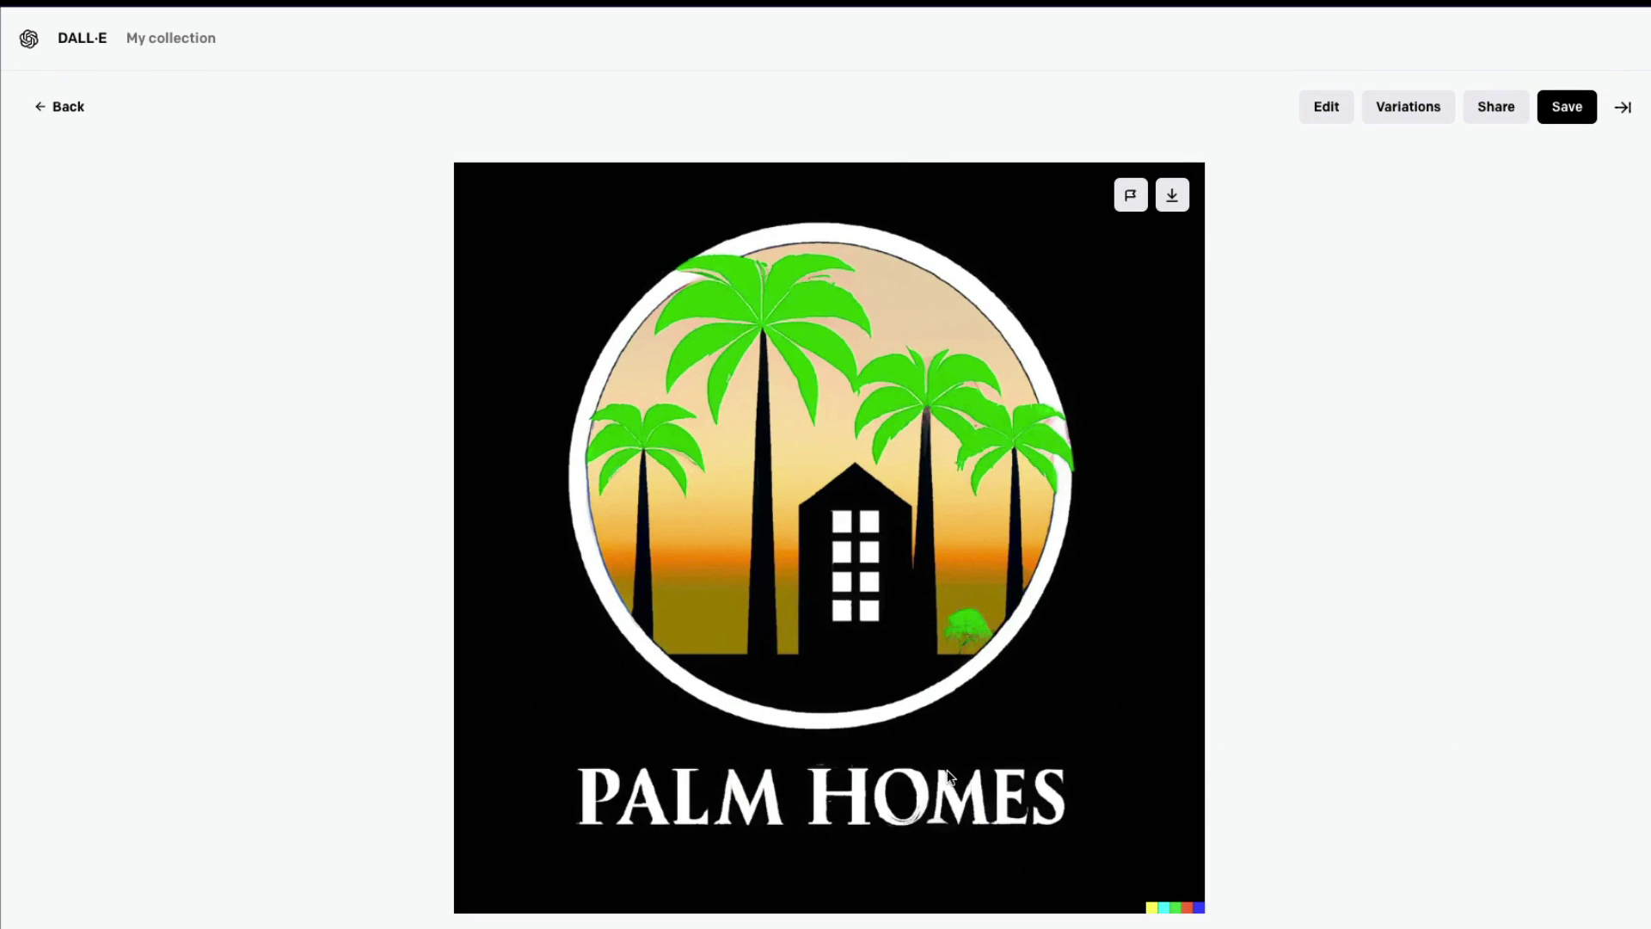
key("Right")
key("Right")
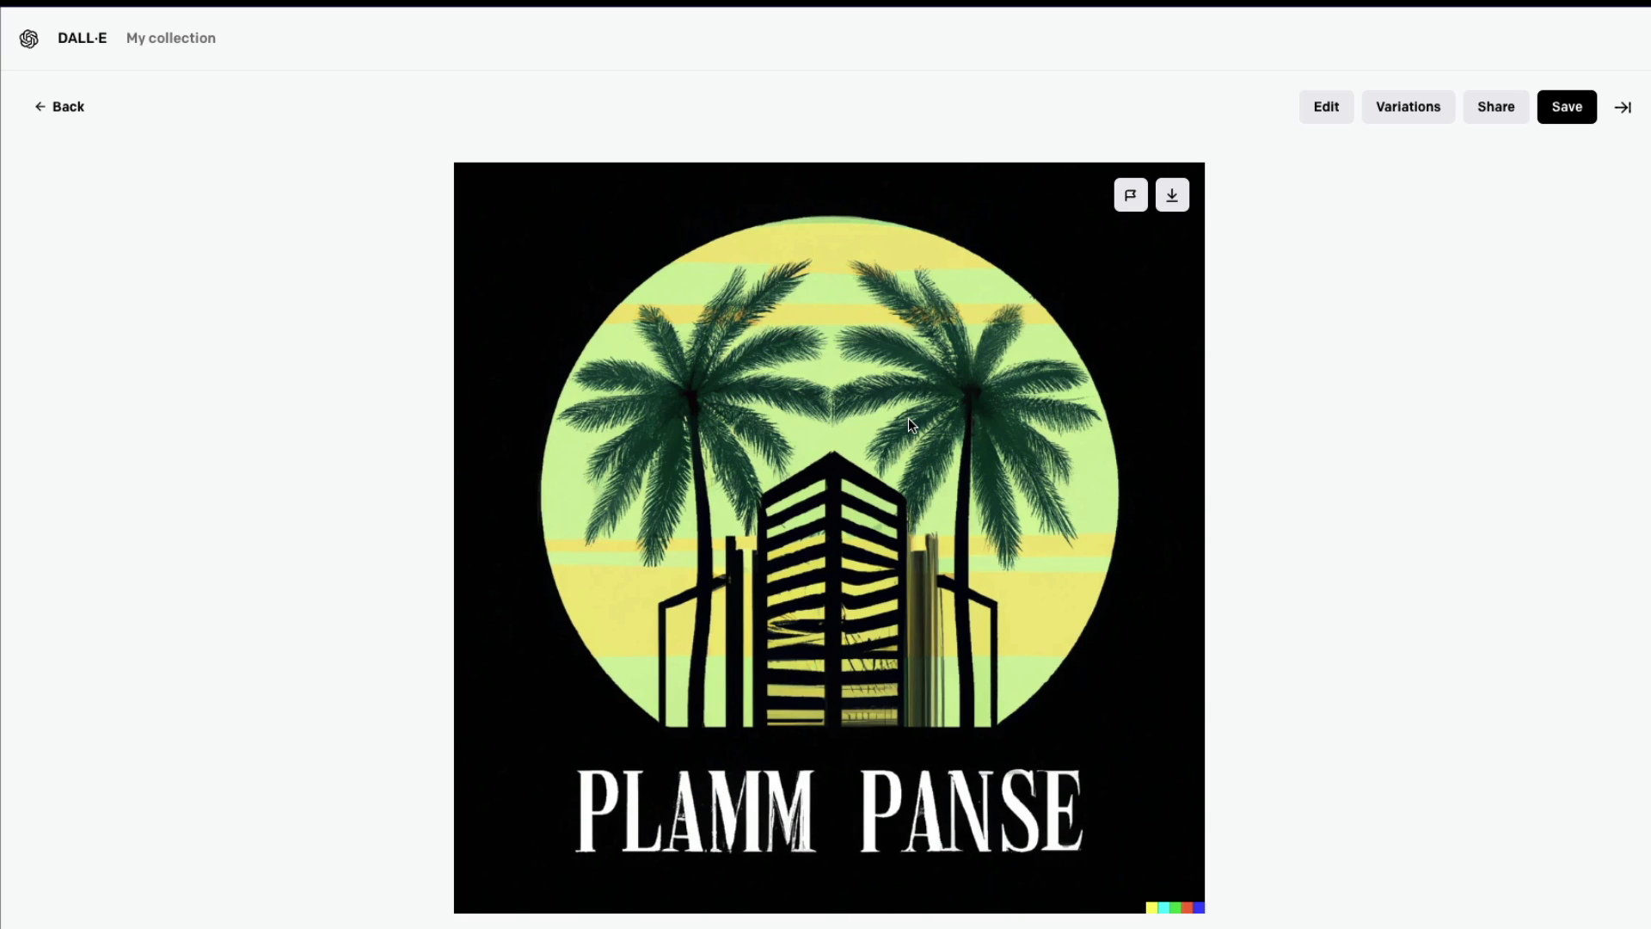
key("Right")
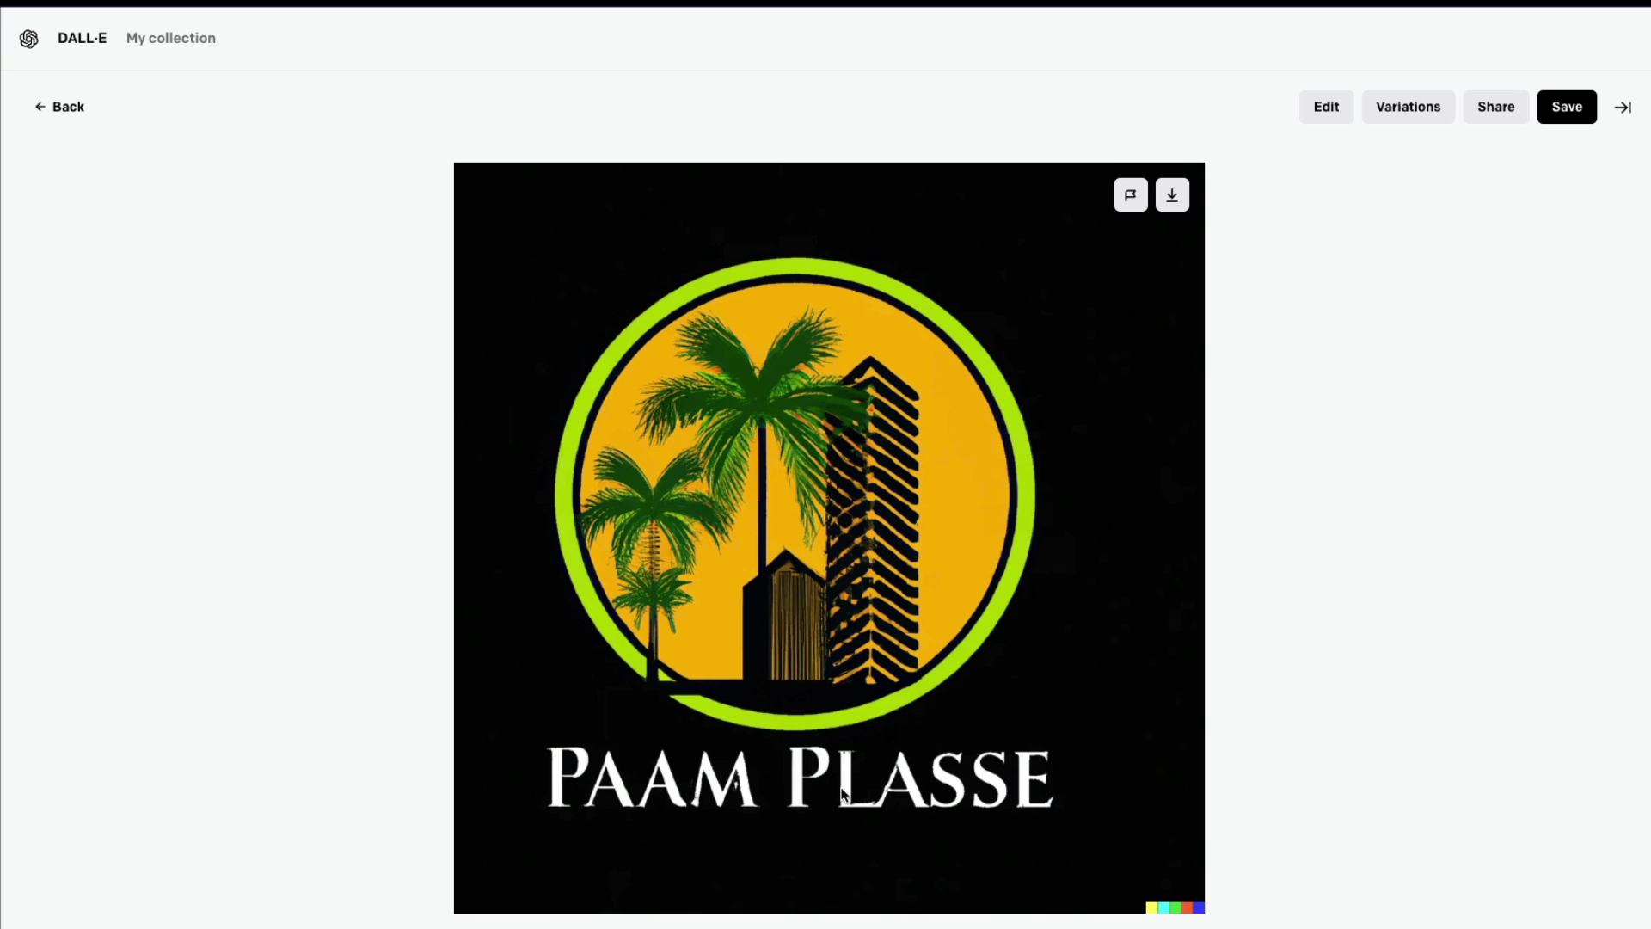
key("Right")
key("Right")
key("Right")
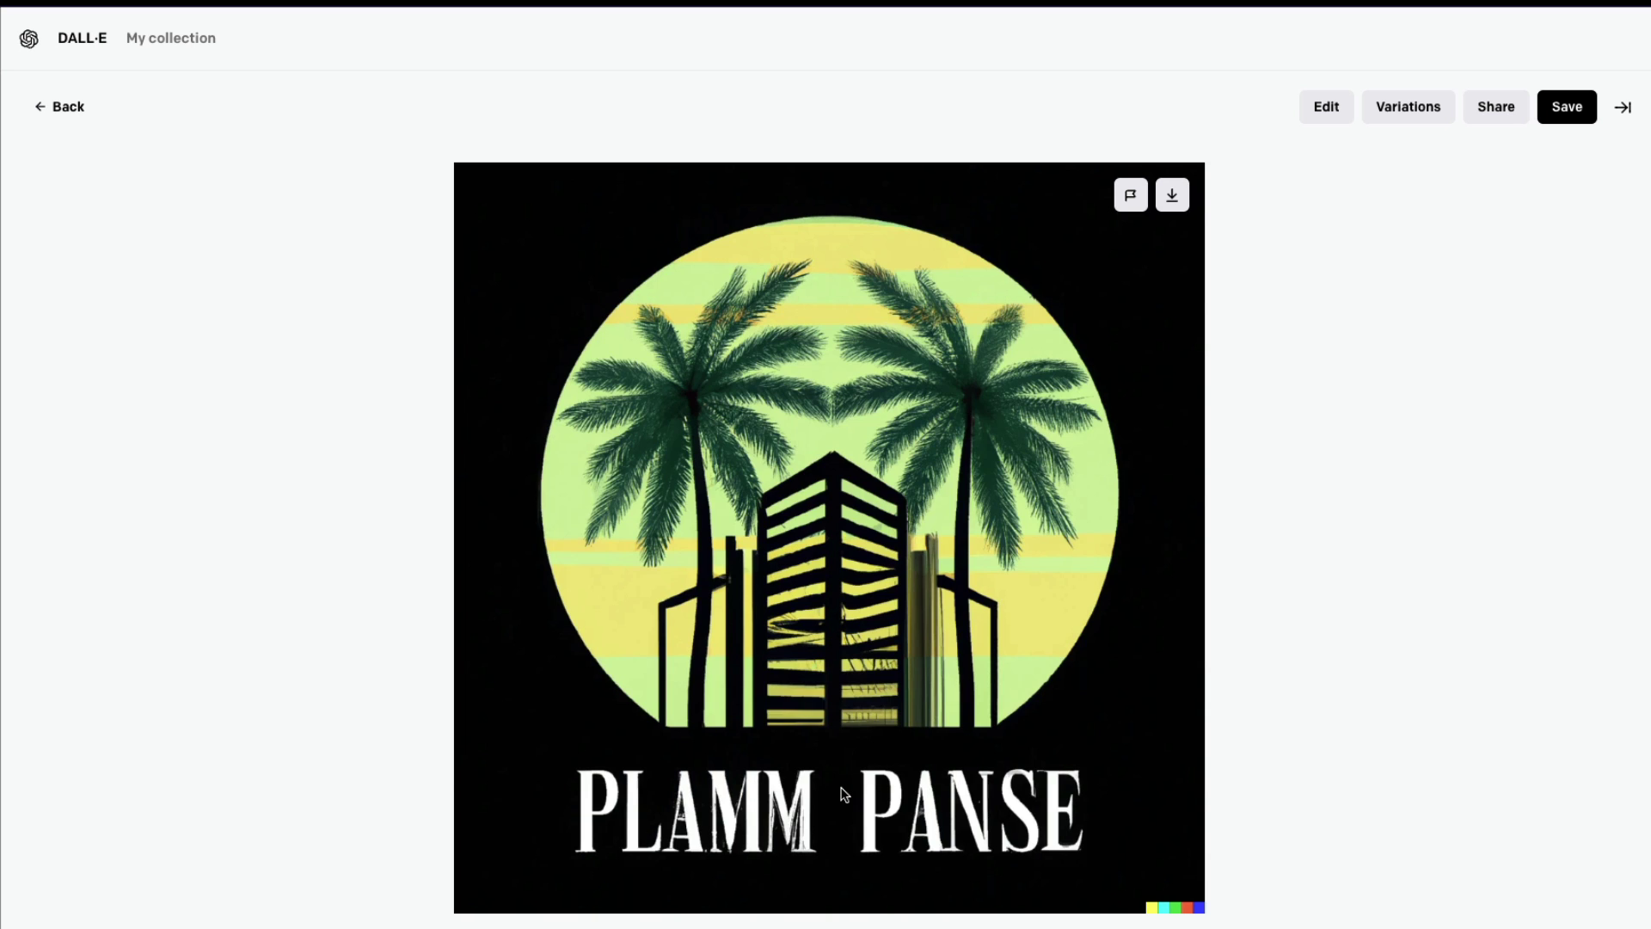
key("Right")
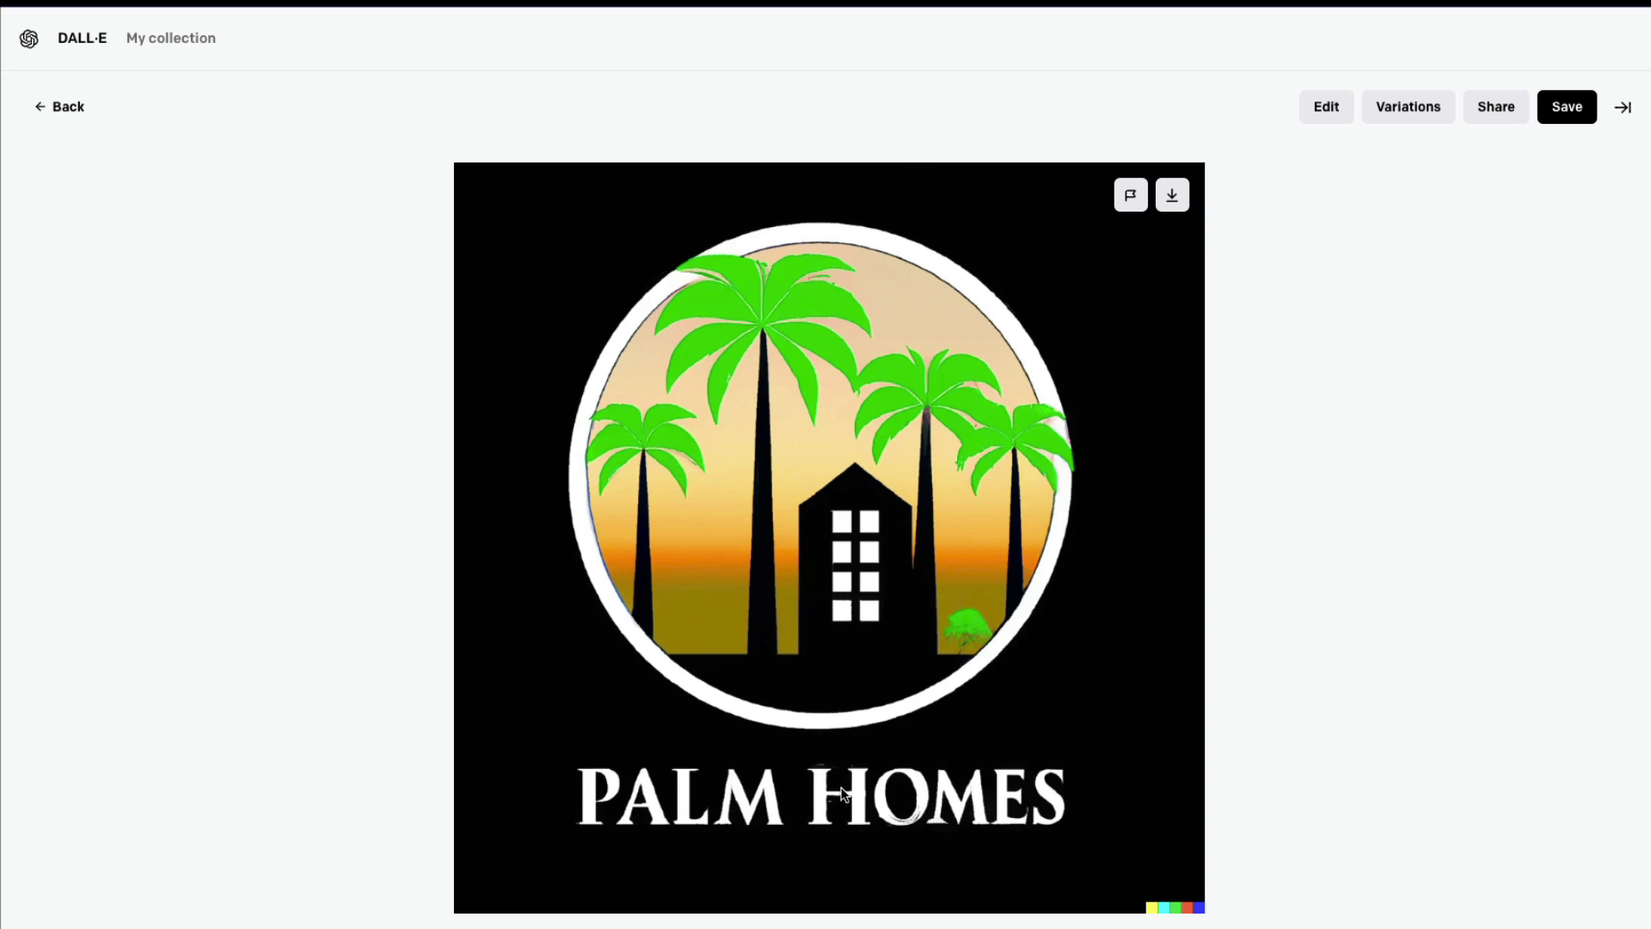
key("Right")
key("Right")
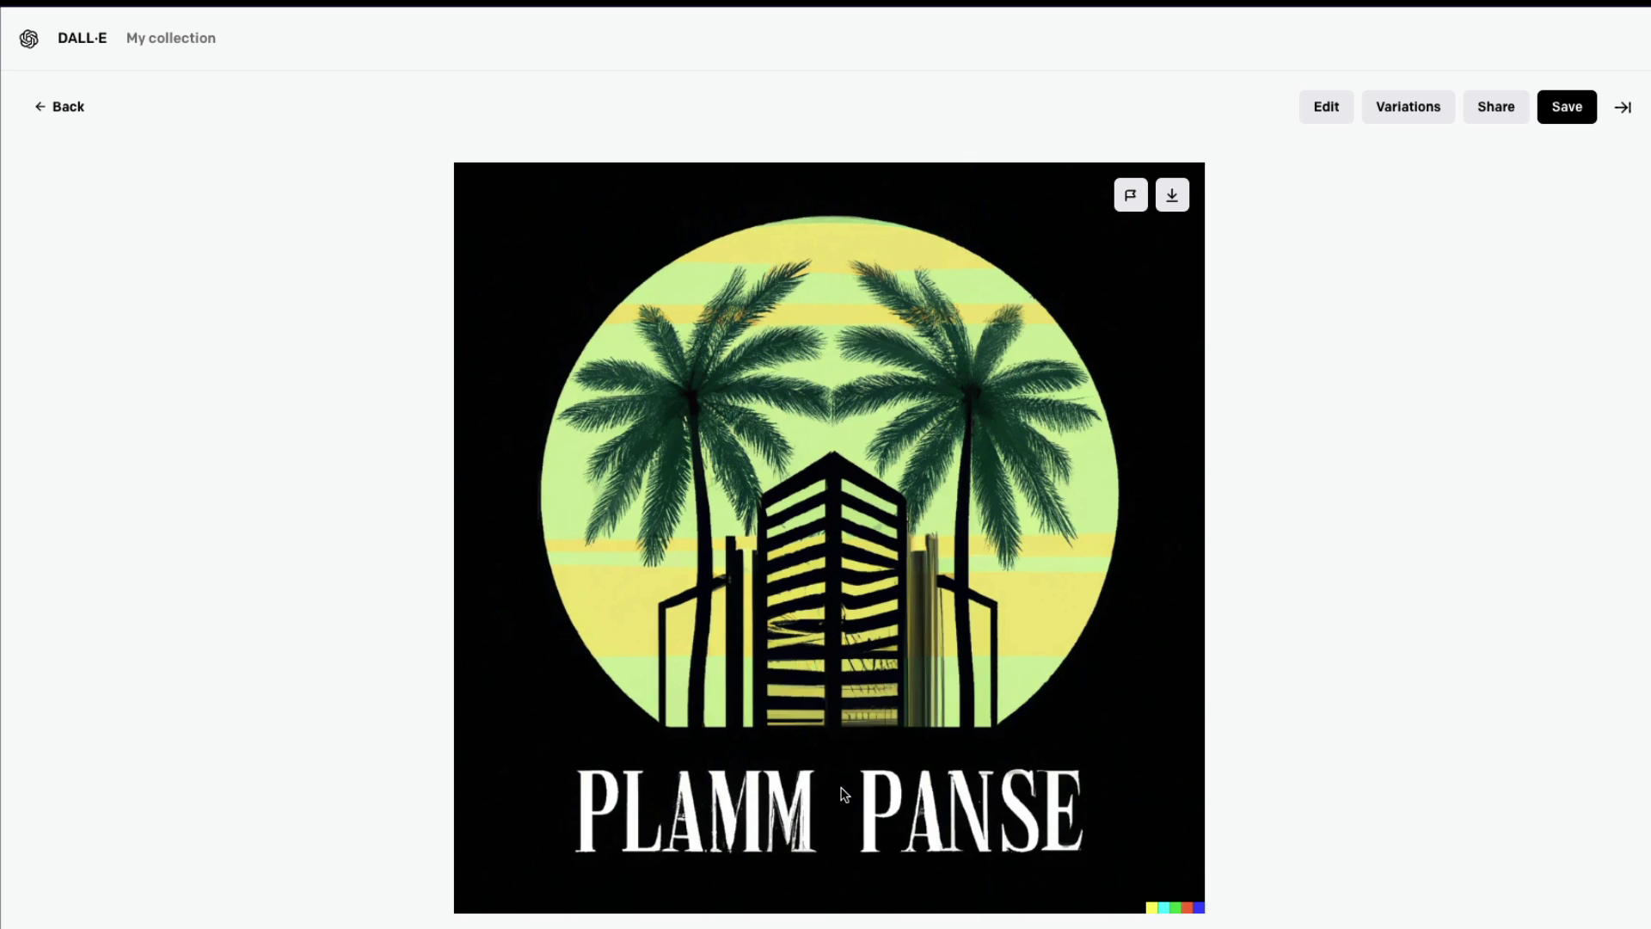
key("Escape")
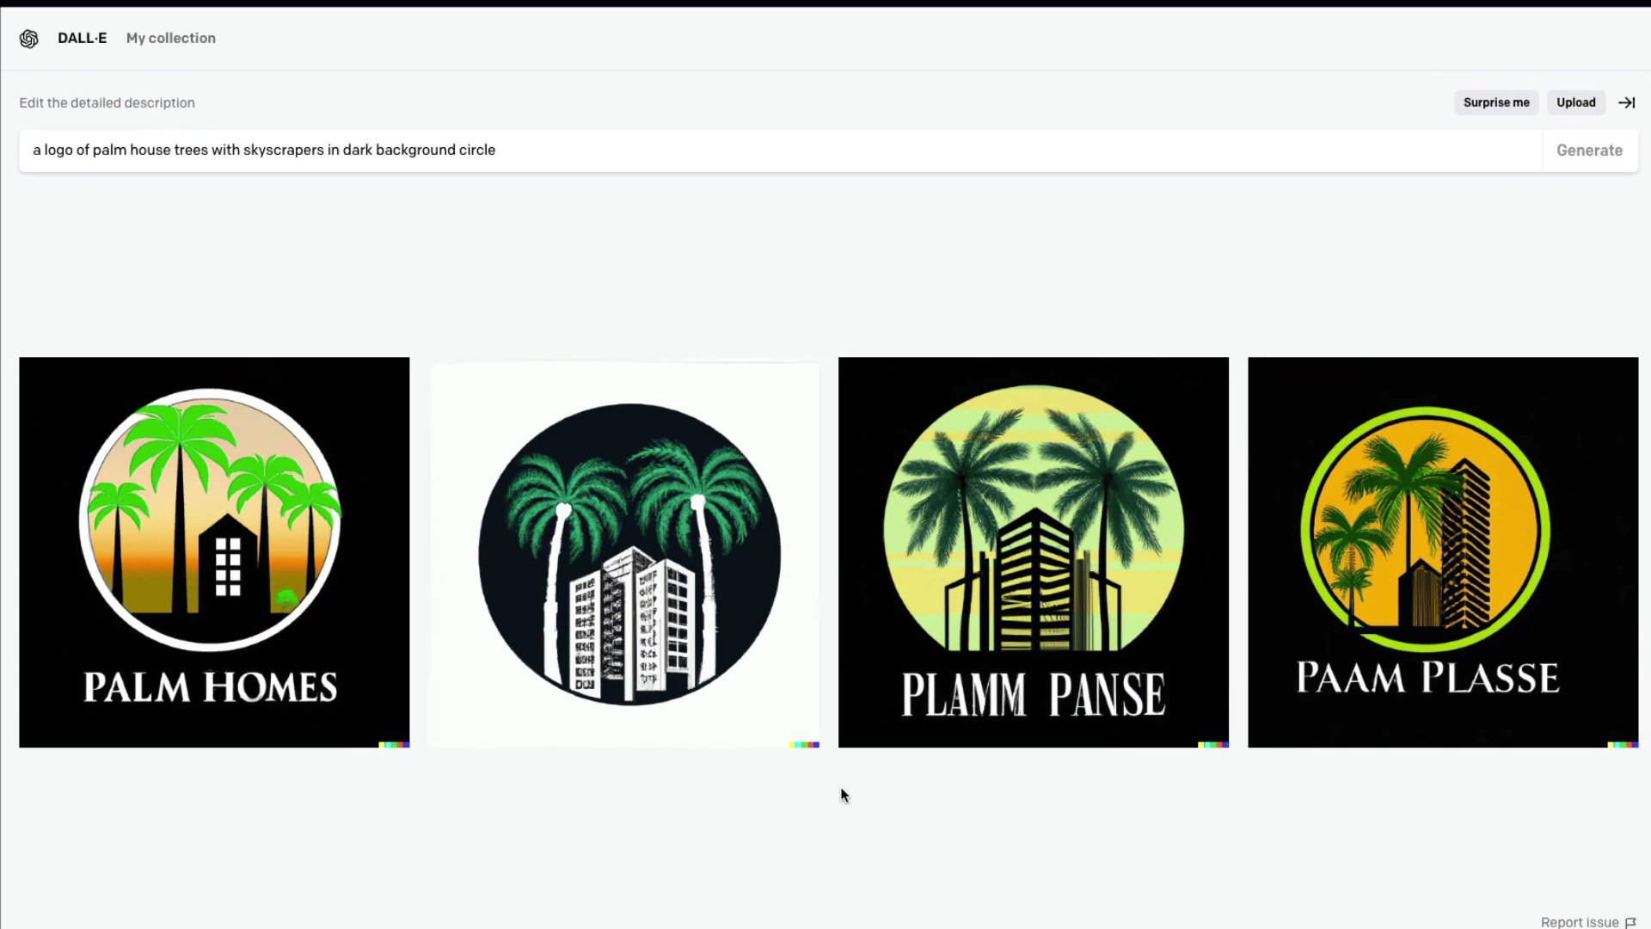